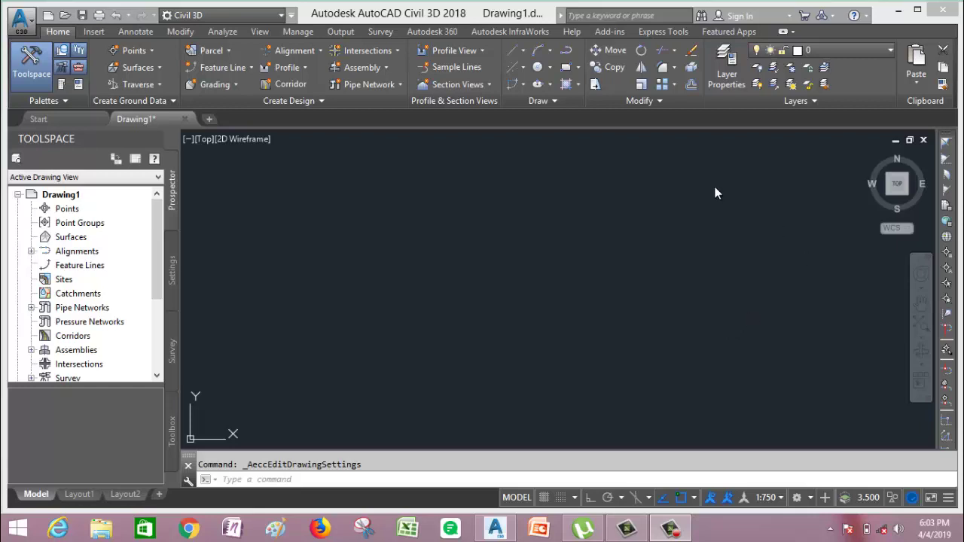
- Configure the drawing settings with meters as units, International Foot conversion and a 1:1000 scale
{"action": "left_click", "coordinate": [19, 21]}
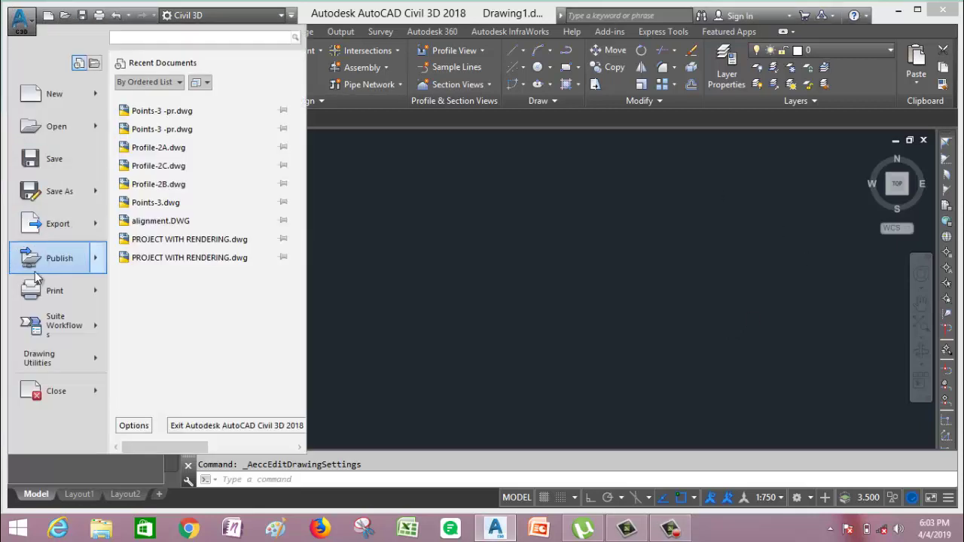
{"action": "mouse_move", "coordinate": [36, 363]}
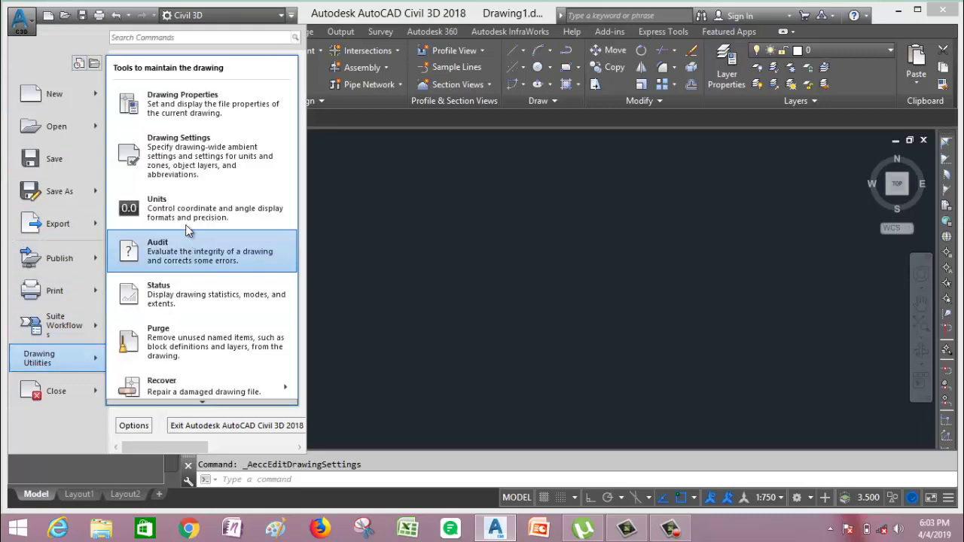
{"action": "left_click", "coordinate": [166, 161]}
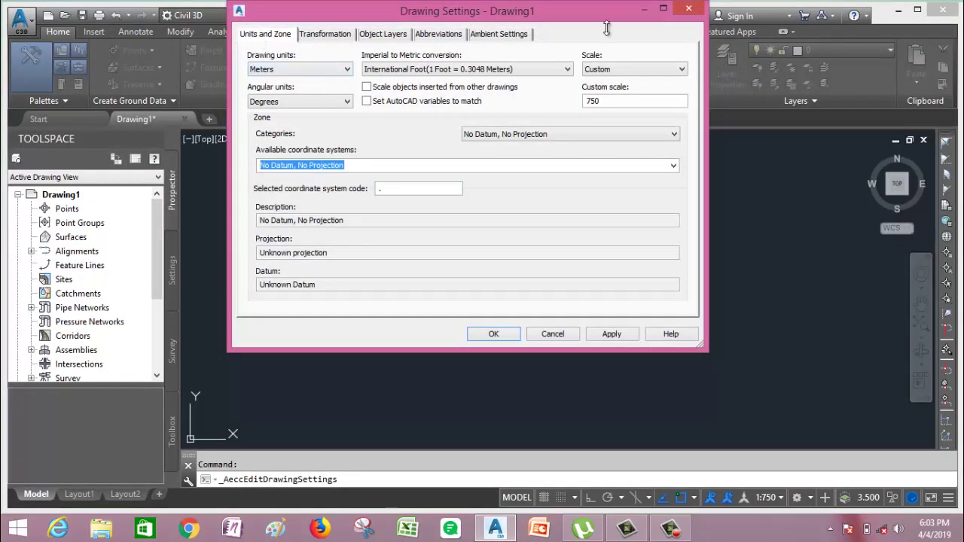
{"action": "left_click_drag", "start_coordinate": [457, 23], "coordinate": [471, 29]}
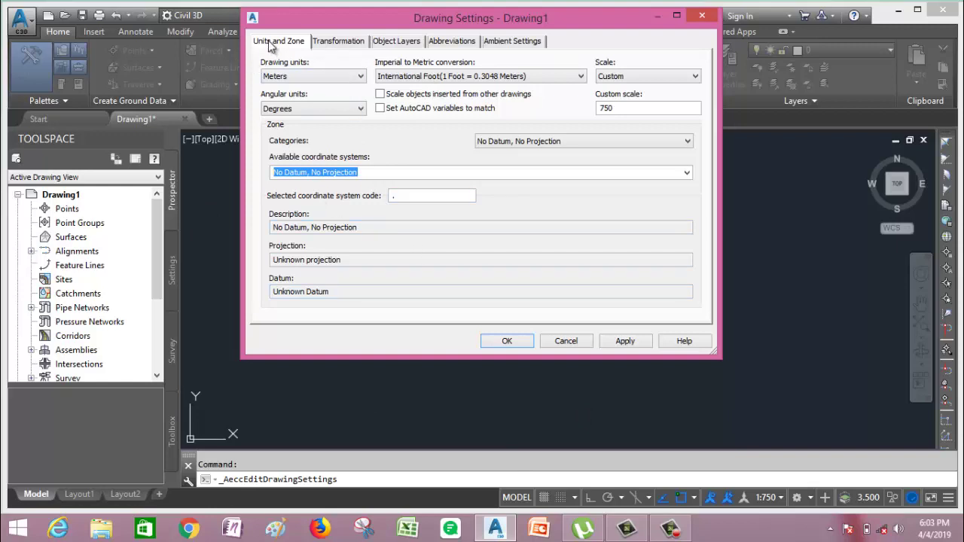
{"action": "left_click", "coordinate": [339, 76]}
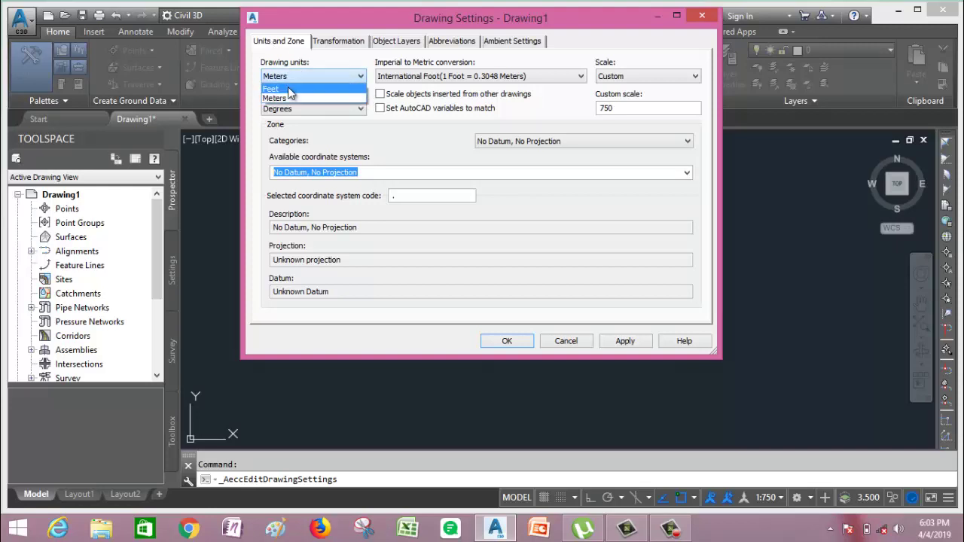
{"action": "left_click", "coordinate": [273, 93]}
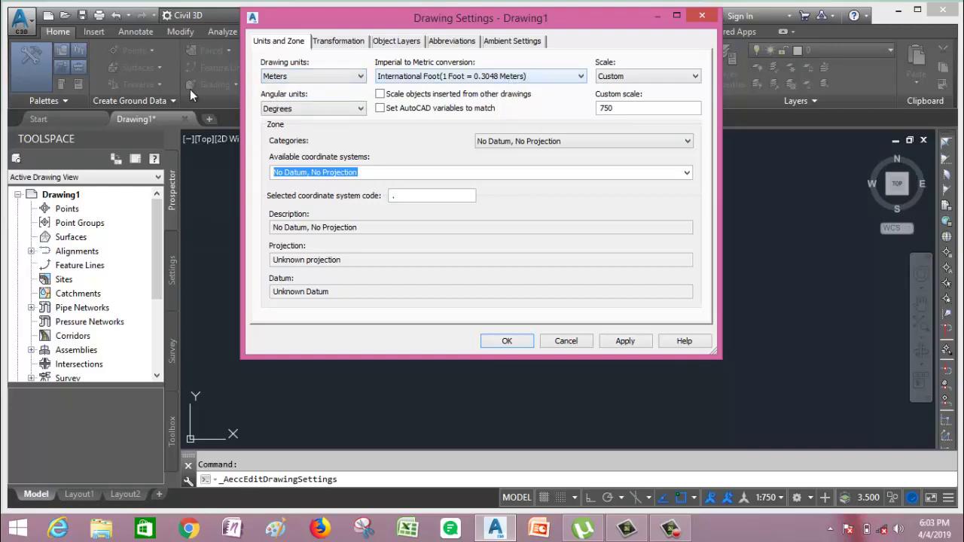
{"action": "left_click", "coordinate": [580, 76]}
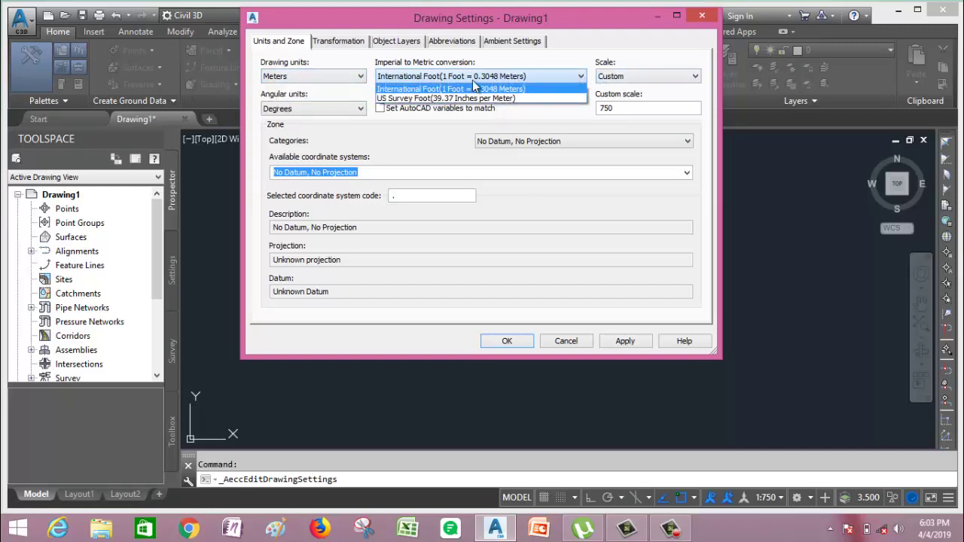
{"action": "left_click", "coordinate": [495, 91]}
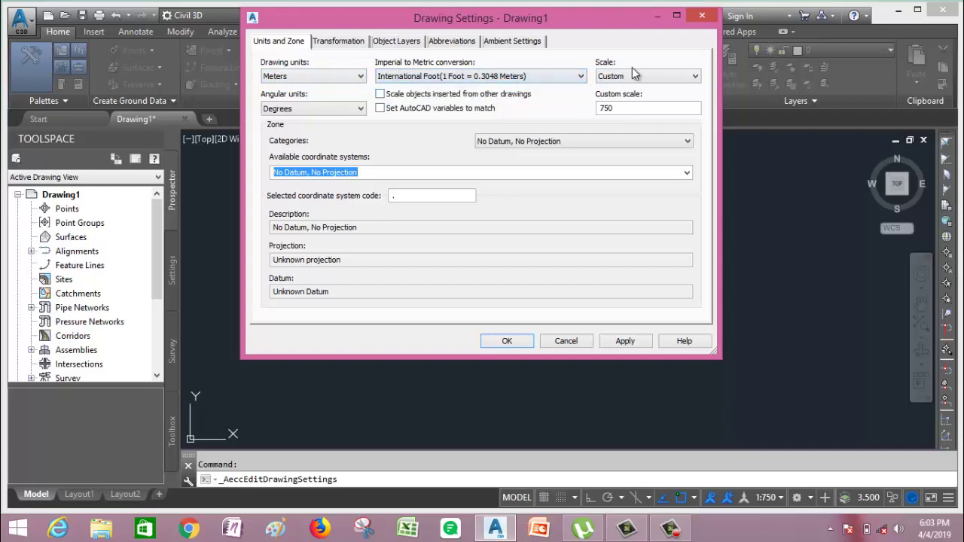
{"action": "left_click", "coordinate": [689, 76]}
{"action": "left_click", "coordinate": [610, 126]}
- Assign the India zone coordinate system "India, 78 to 84d East (UTM 44N), Kalianpur 1975 Datum (Metres)" and apply the drawing settings
{"action": "left_click", "coordinate": [637, 143]}
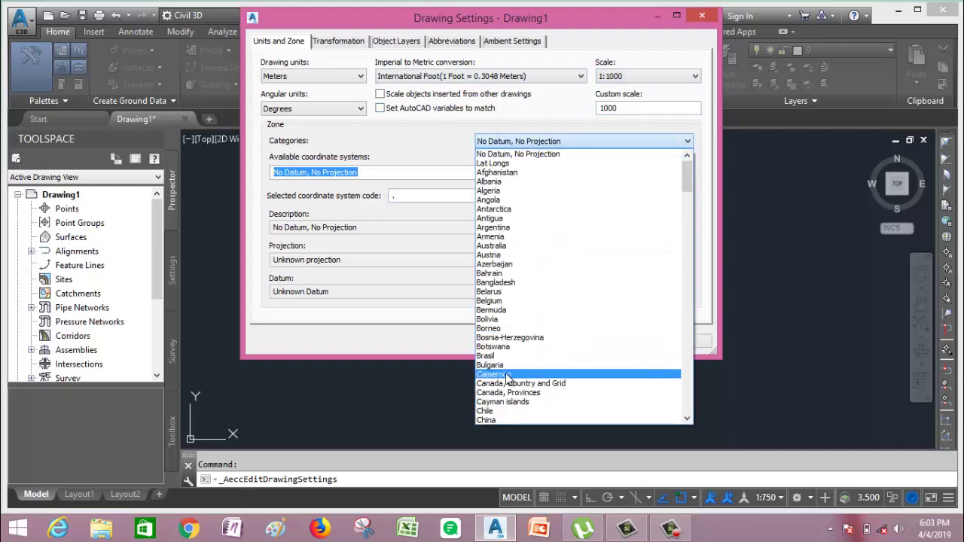
{"action": "key", "text": "i"}
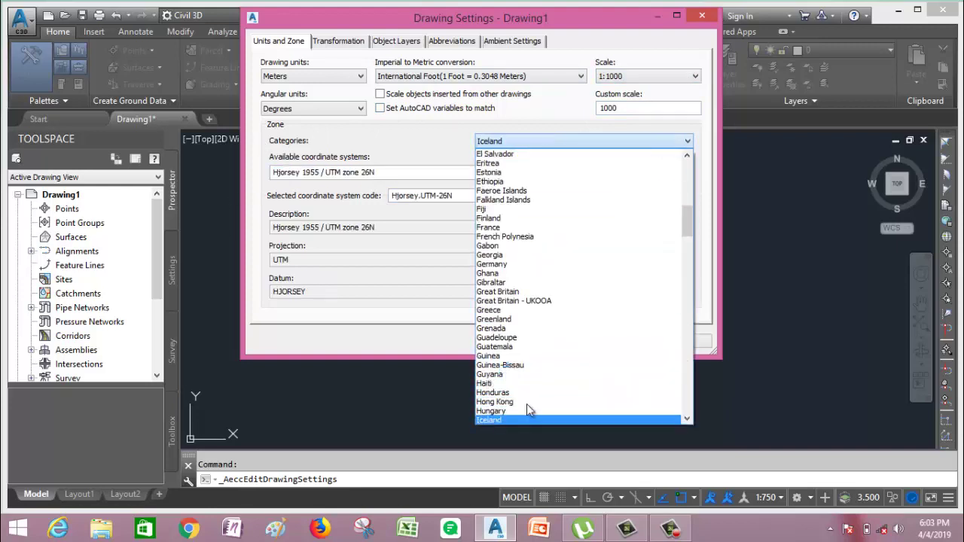
{"action": "left_click_drag", "start_coordinate": [686, 216], "coordinate": [686, 223]}
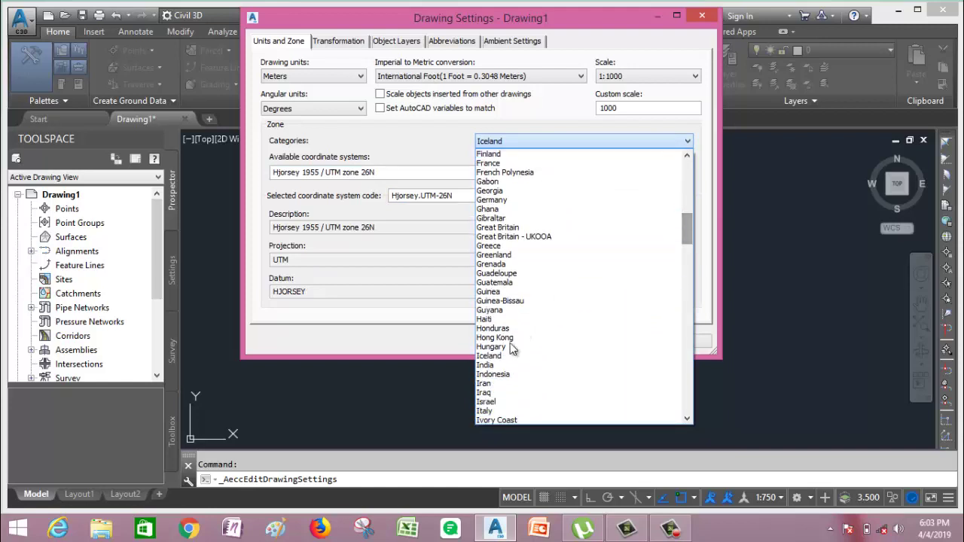
{"action": "left_click", "coordinate": [486, 365]}
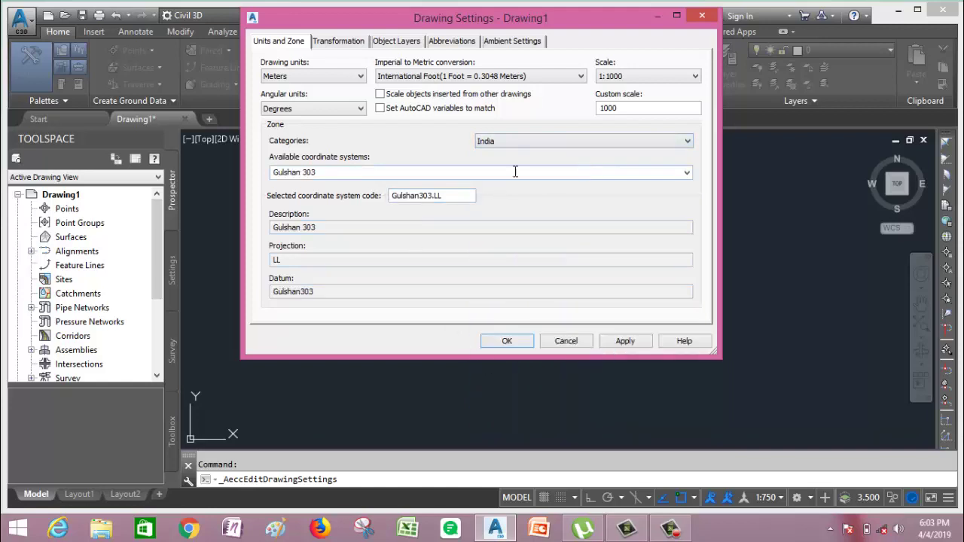
{"action": "left_click", "coordinate": [686, 175]}
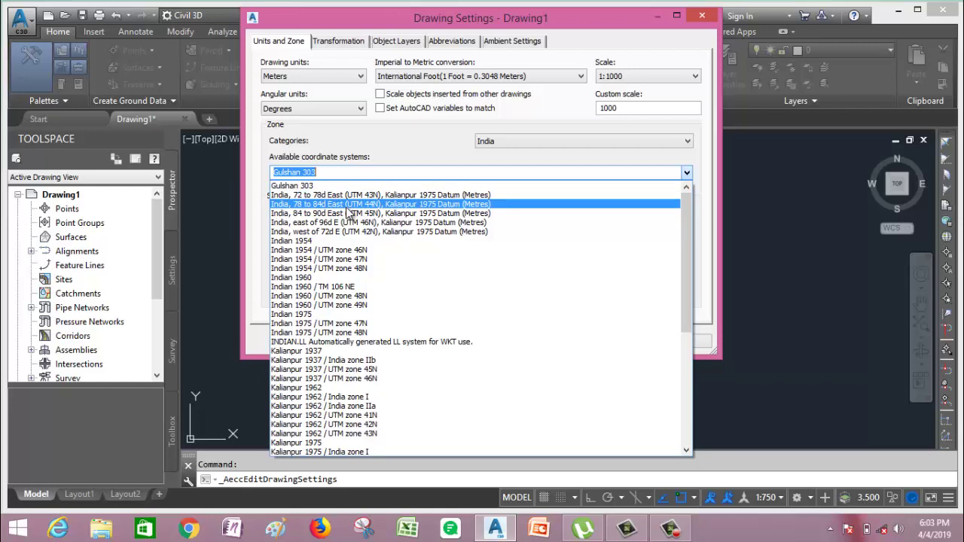
{"action": "left_click", "coordinate": [346, 207]}
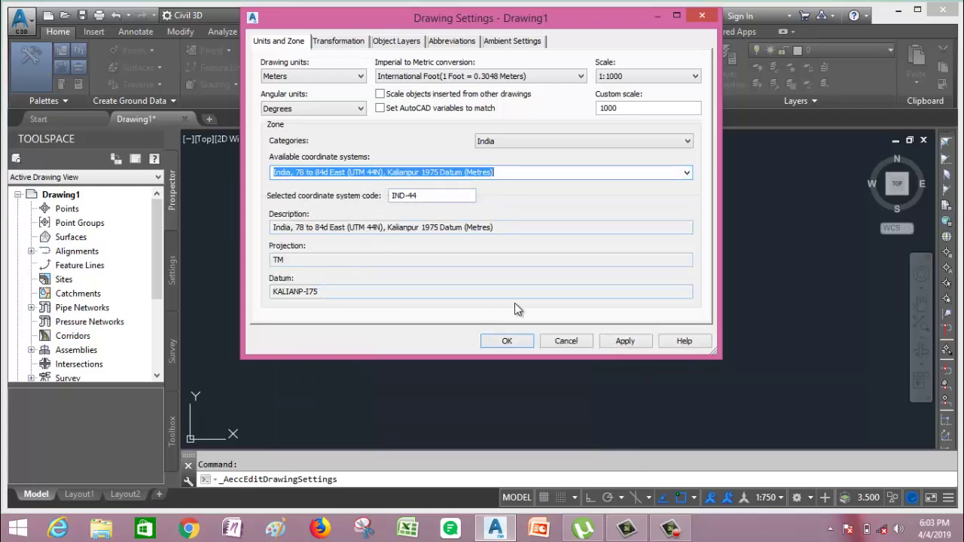
{"action": "left_click", "coordinate": [624, 341]}
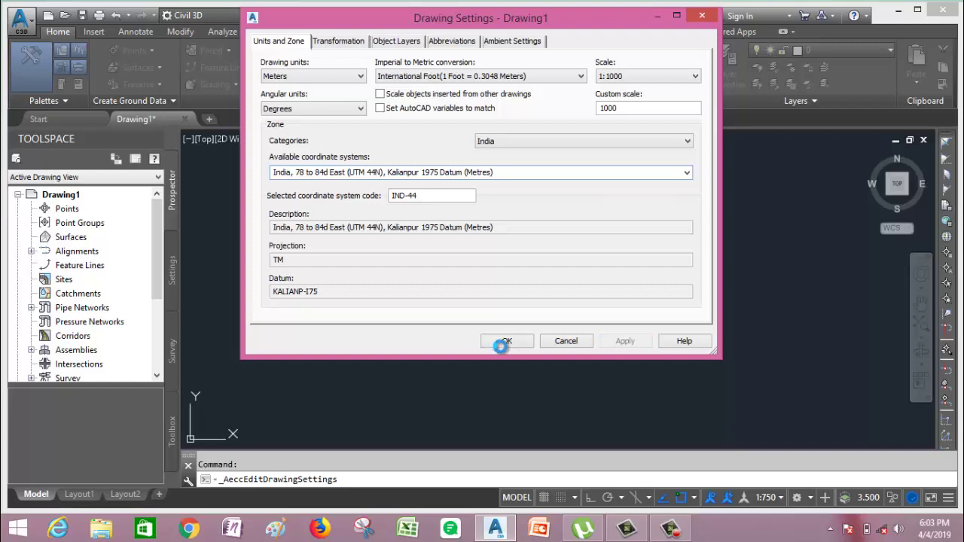
{"action": "left_click", "coordinate": [505, 342]}
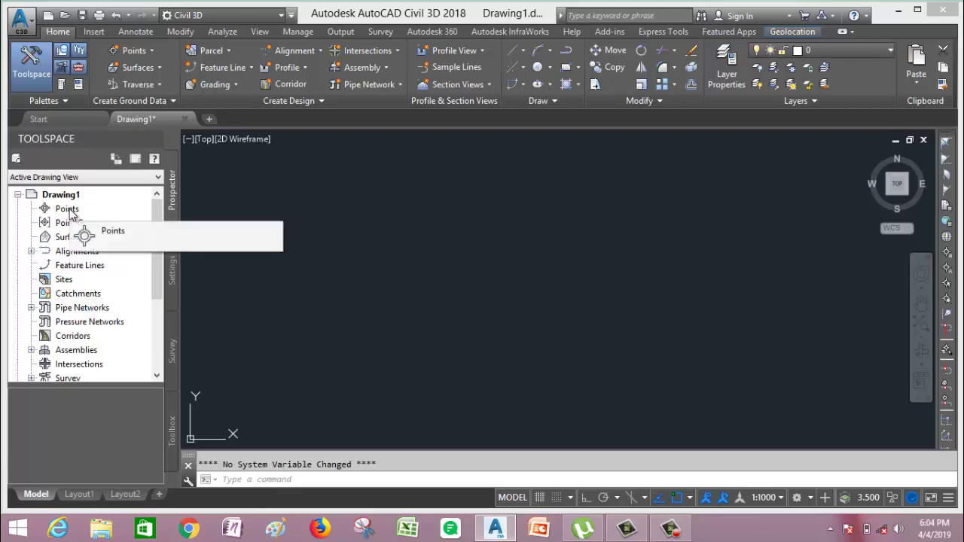
- Start a point import with the "new points 1" CSV file, using the PNEZD (comma delimited) format
{"action": "left_click", "coordinate": [67, 209]}
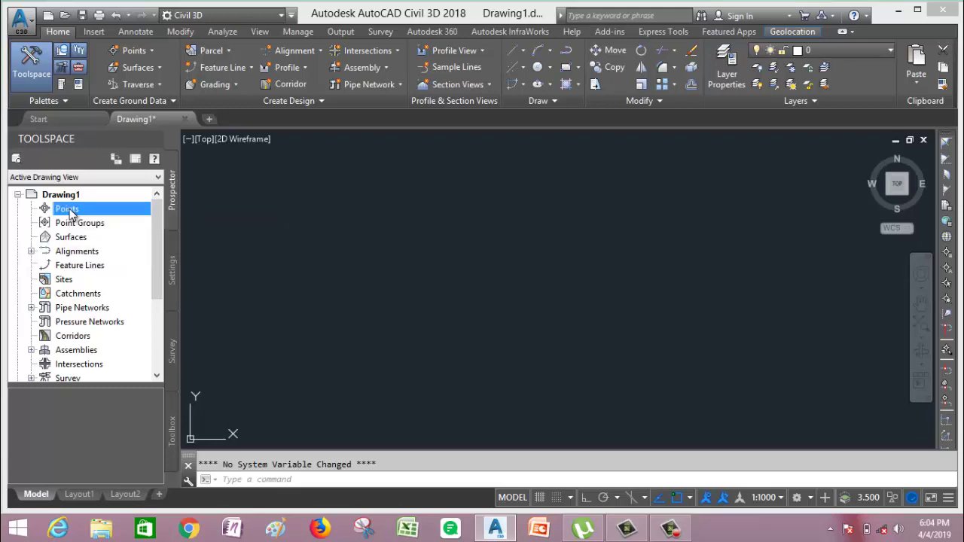
{"action": "right_click", "coordinate": [68, 213]}
{"action": "left_click", "coordinate": [147, 217]}
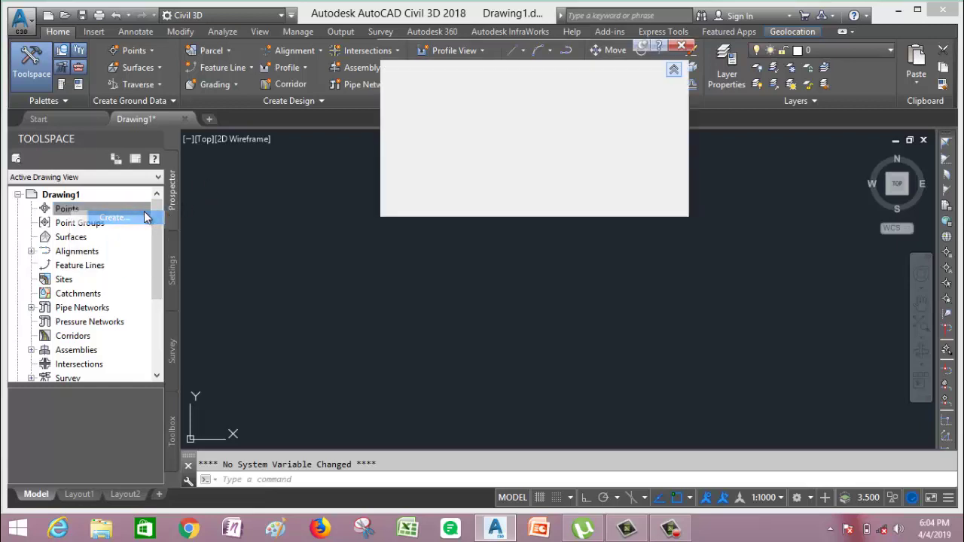
{"action": "left_click", "coordinate": [673, 69]}
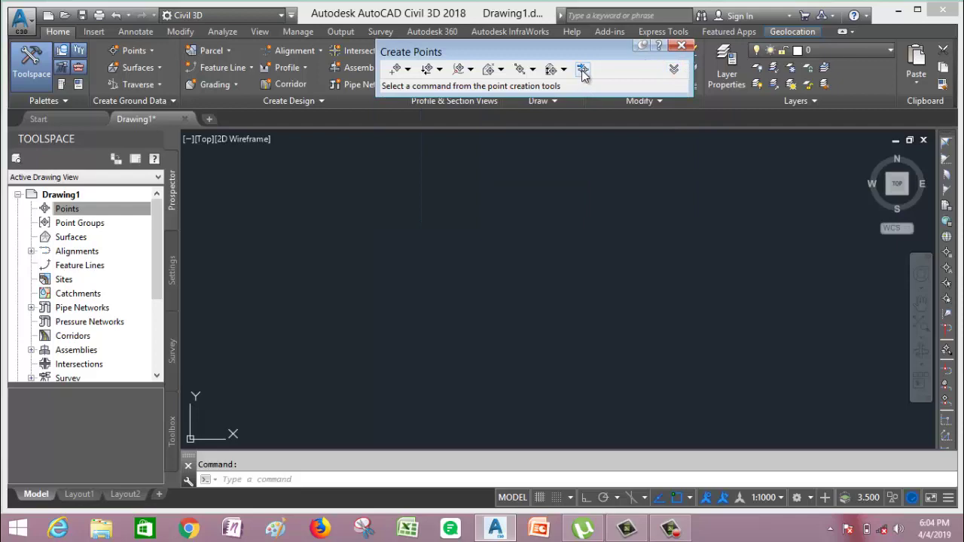
{"action": "left_click", "coordinate": [582, 70]}
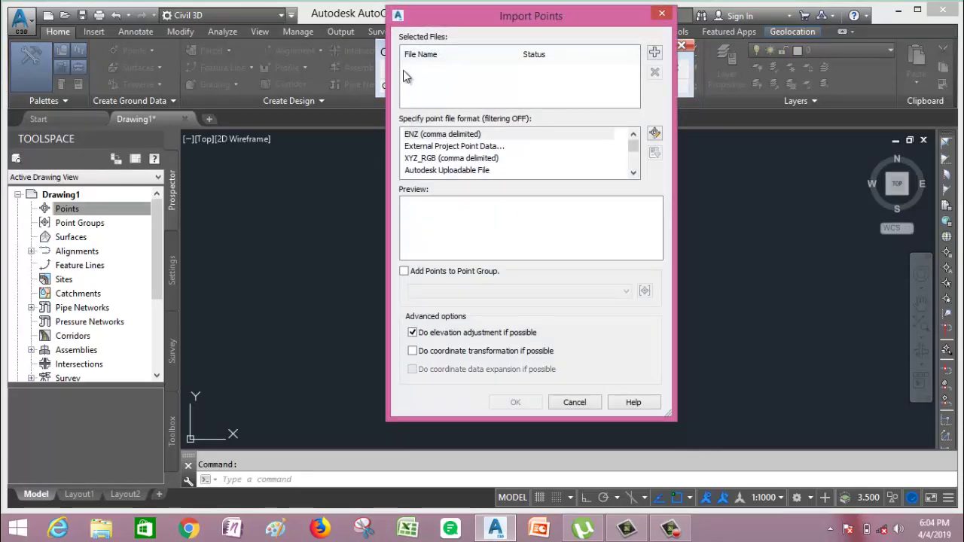
{"action": "left_click", "coordinate": [654, 52]}
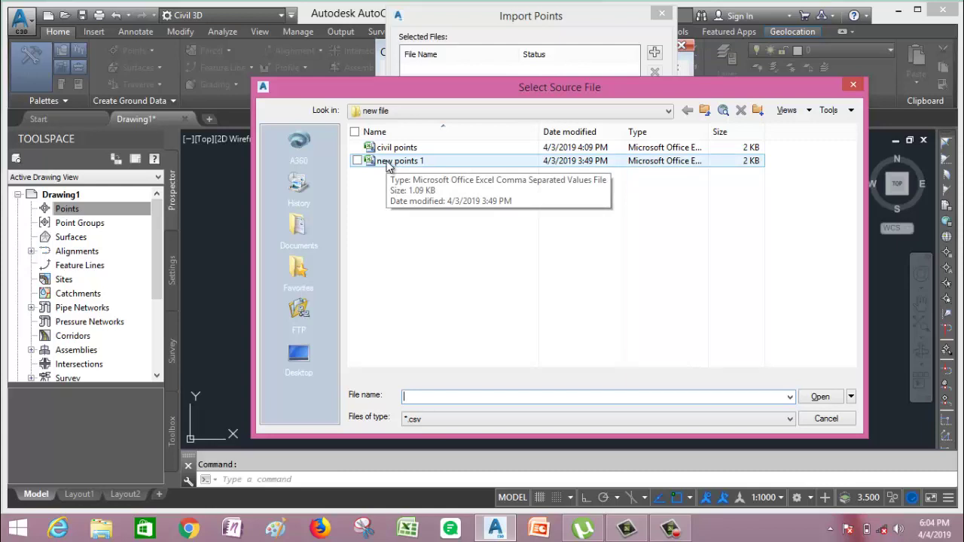
{"action": "left_click", "coordinate": [388, 165]}
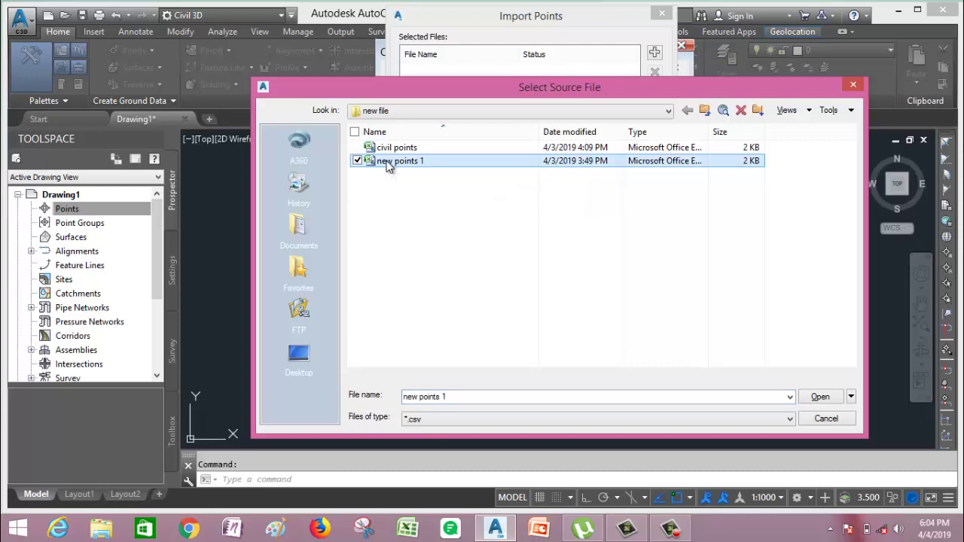
{"action": "left_click", "coordinate": [814, 400]}
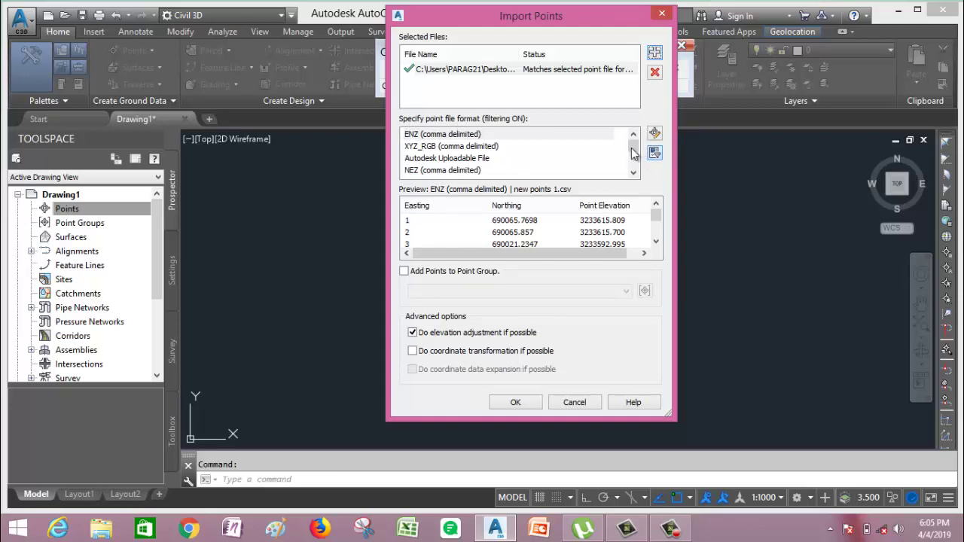
{"action": "left_click_drag", "start_coordinate": [638, 149], "coordinate": [637, 162]}
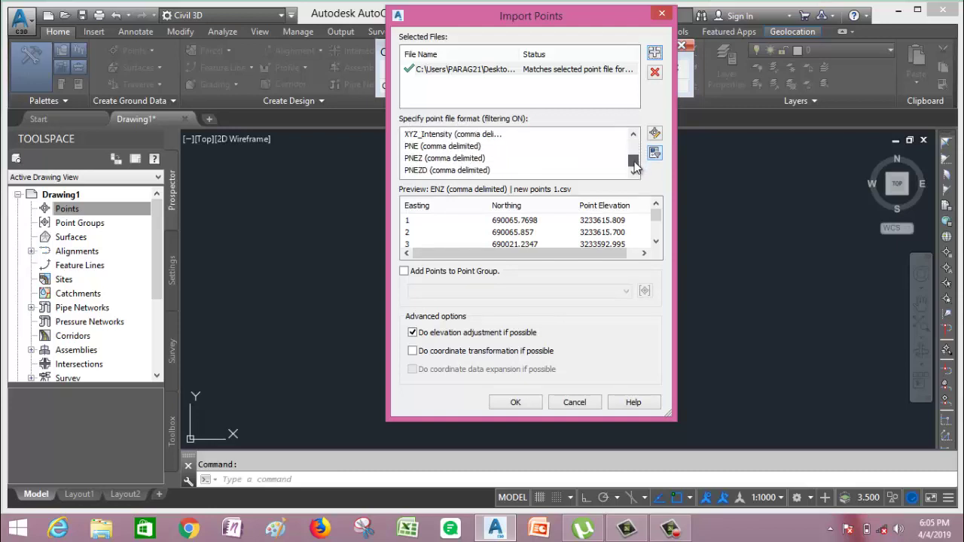
{"action": "left_click", "coordinate": [424, 172]}
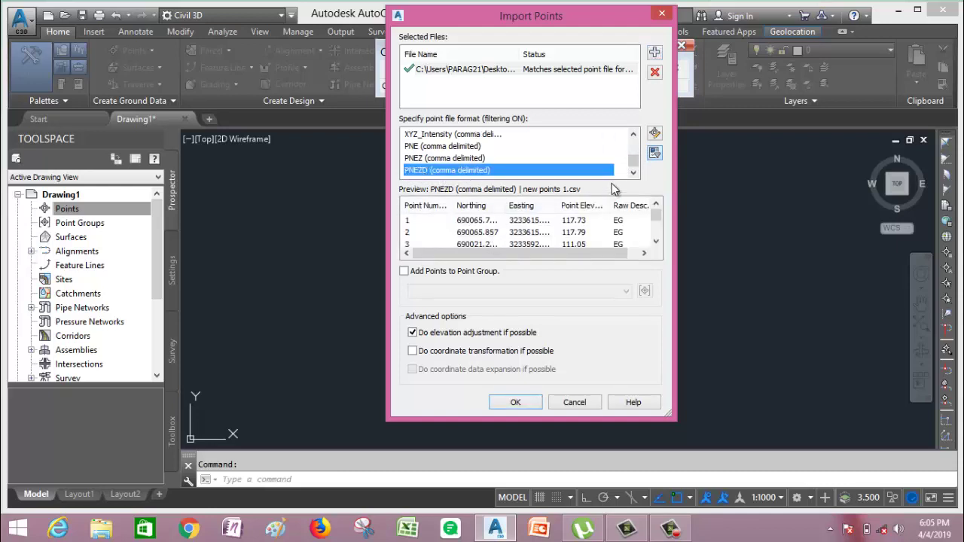
- Add the points to a new point group named POINTS, complete the import and close the point creation tools
{"action": "left_click", "coordinate": [404, 272]}
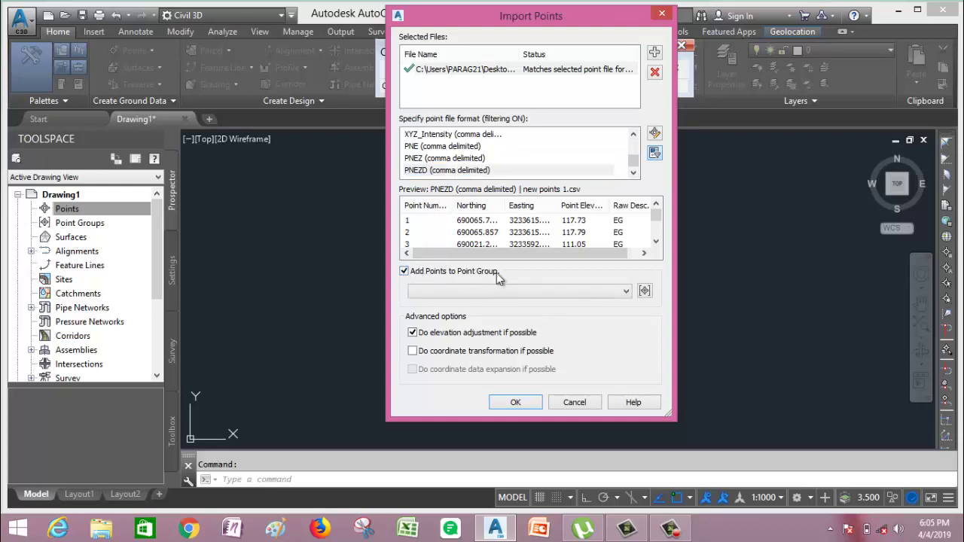
{"action": "left_click", "coordinate": [644, 292]}
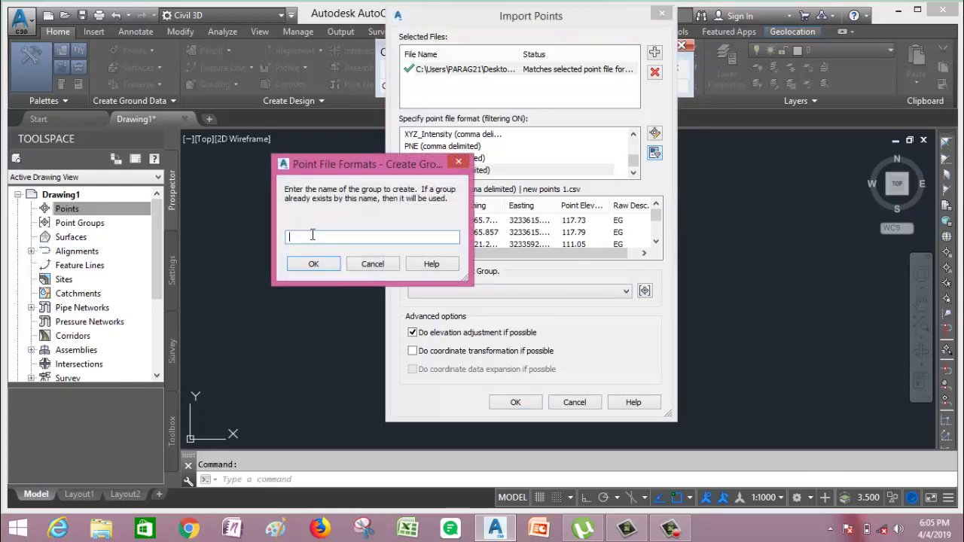
{"action": "type", "text": "POINTS"}
{"action": "left_click", "coordinate": [318, 264]}
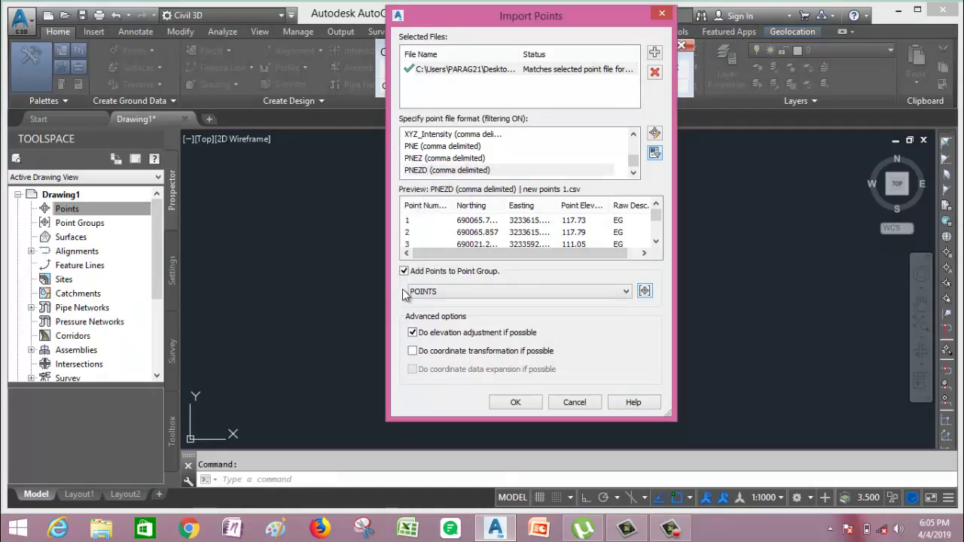
{"action": "left_click", "coordinate": [509, 403]}
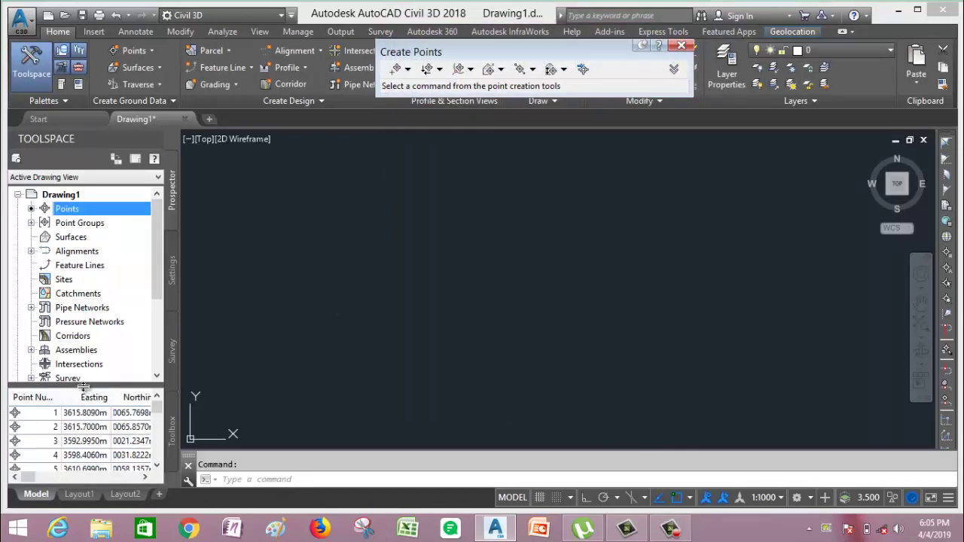
{"action": "left_click_drag", "start_coordinate": [83, 386], "coordinate": [94, 351]}
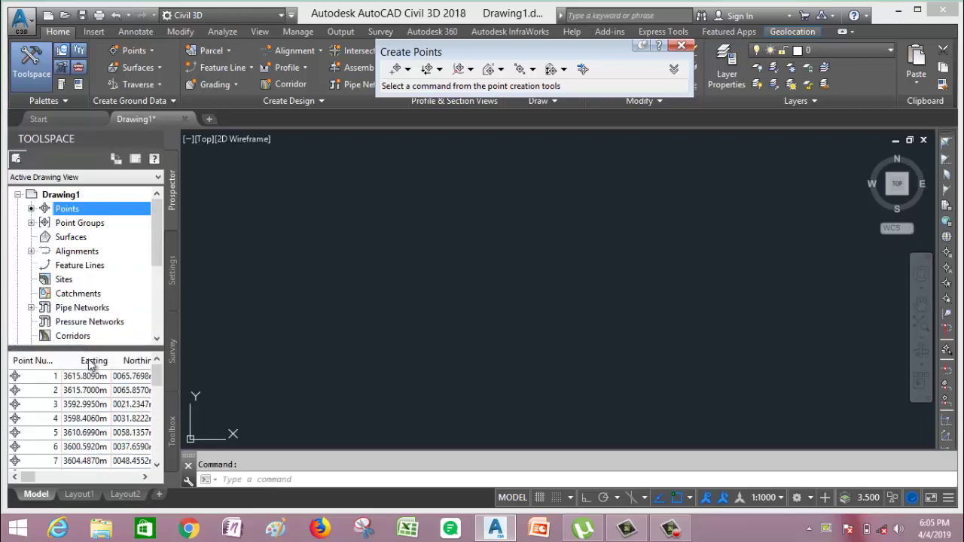
{"action": "left_click", "coordinate": [681, 45]}
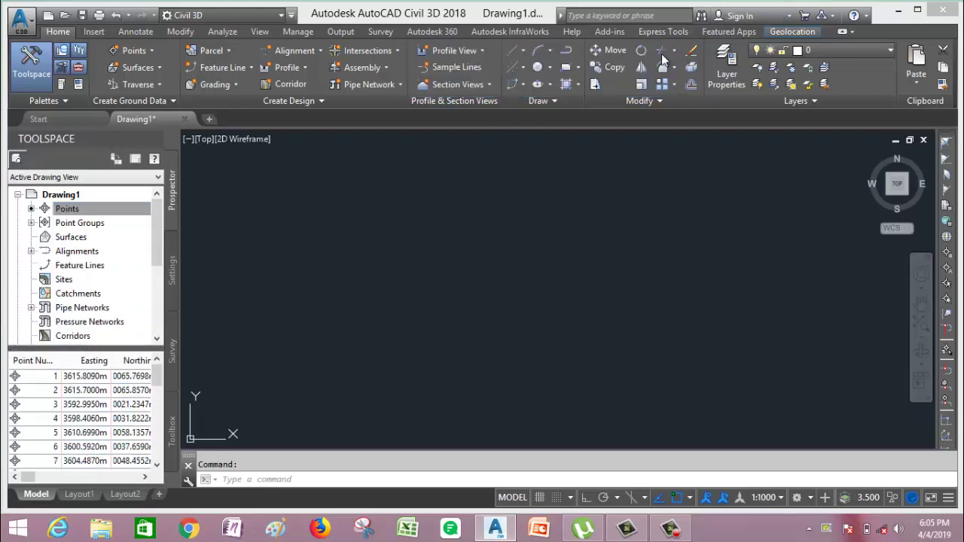
- Zoom to the drawing extents and inspect the imported survey points
{"action": "left_click", "coordinate": [234, 482]}
{"action": "type", "text": "z"}
{"action": "key", "text": "Return"}
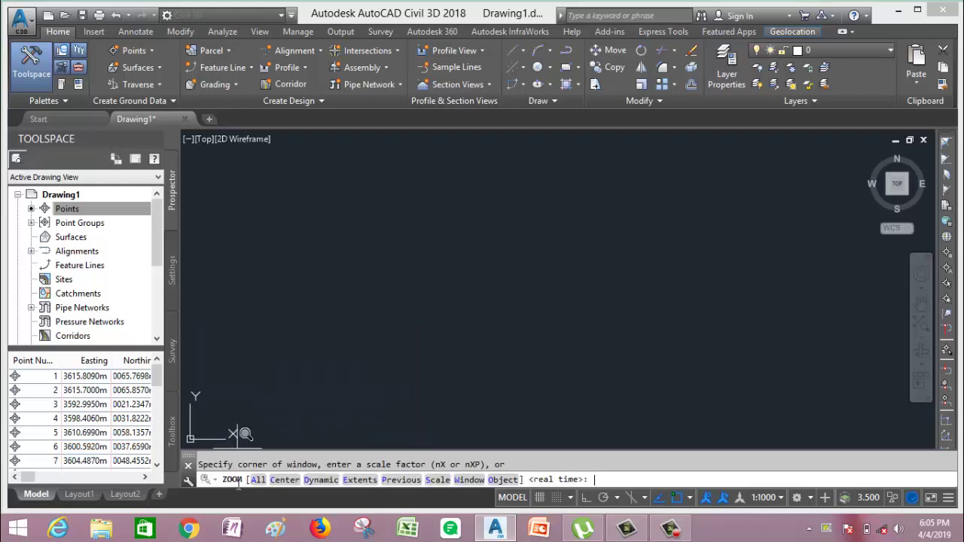
{"action": "type", "text": "e"}
{"action": "key", "text": "Return"}
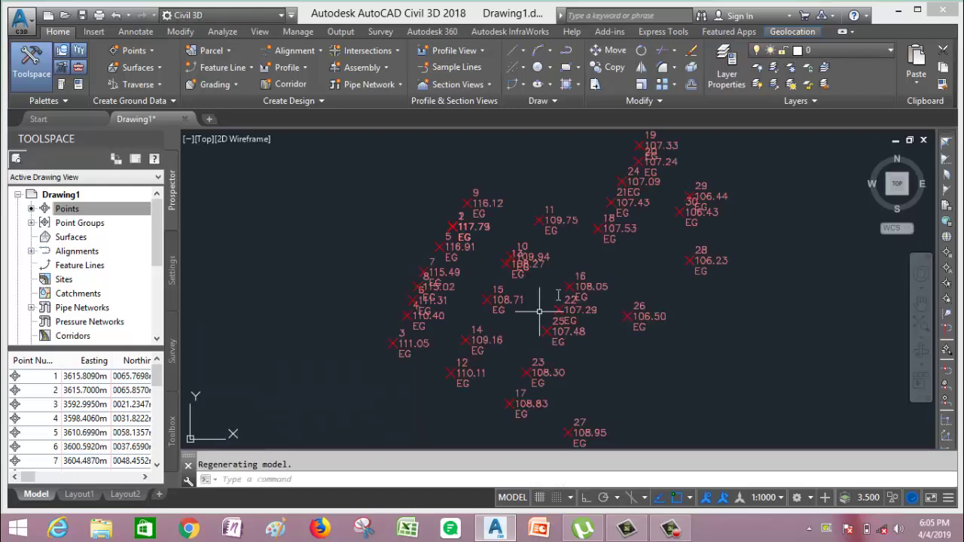
{"action": "scroll", "coordinate": [478, 218], "scroll_direction": "down", "scroll_amount": 2}
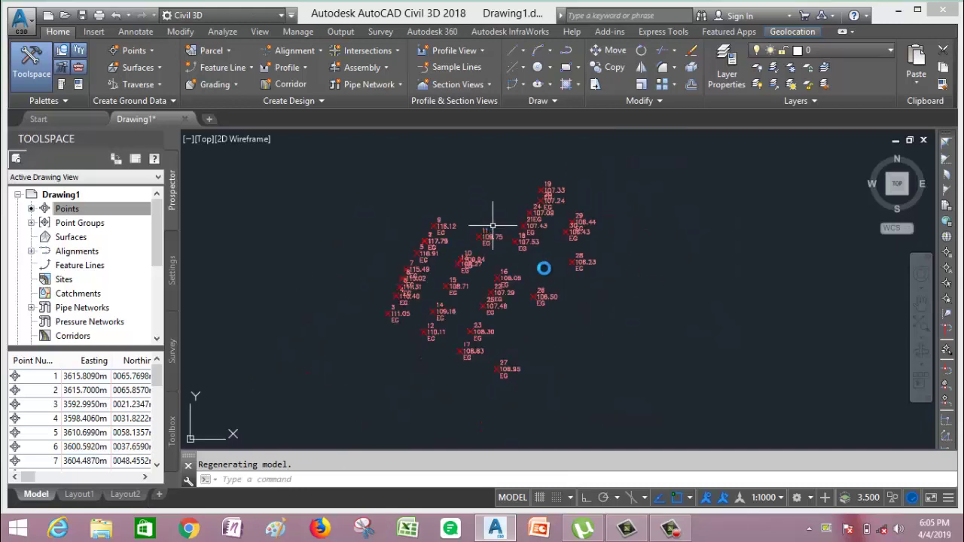
{"action": "scroll", "coordinate": [474, 217], "scroll_direction": "up", "scroll_amount": 2}
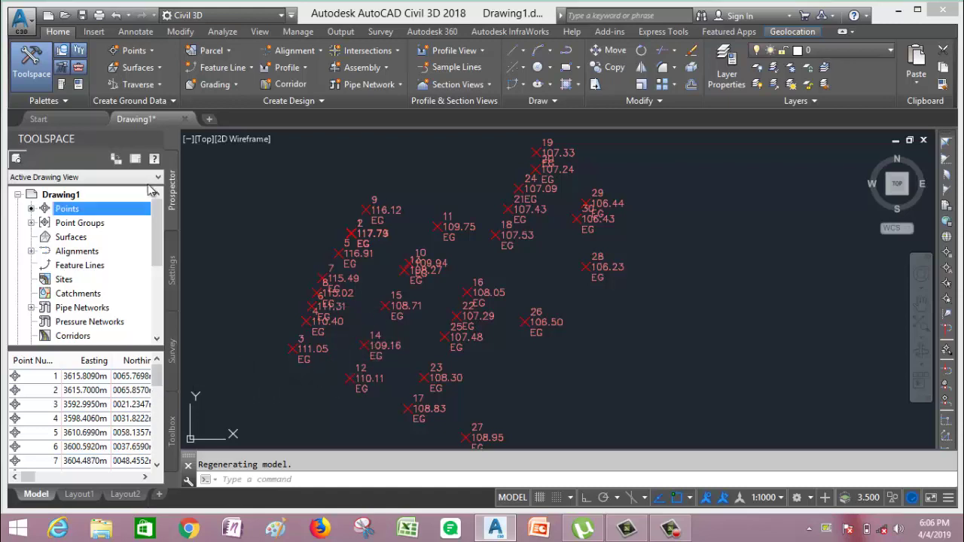
- Hide and redisplay the Toolspace, then review its Prospector, Settings and Survey contents
{"action": "left_click", "coordinate": [18, 61]}
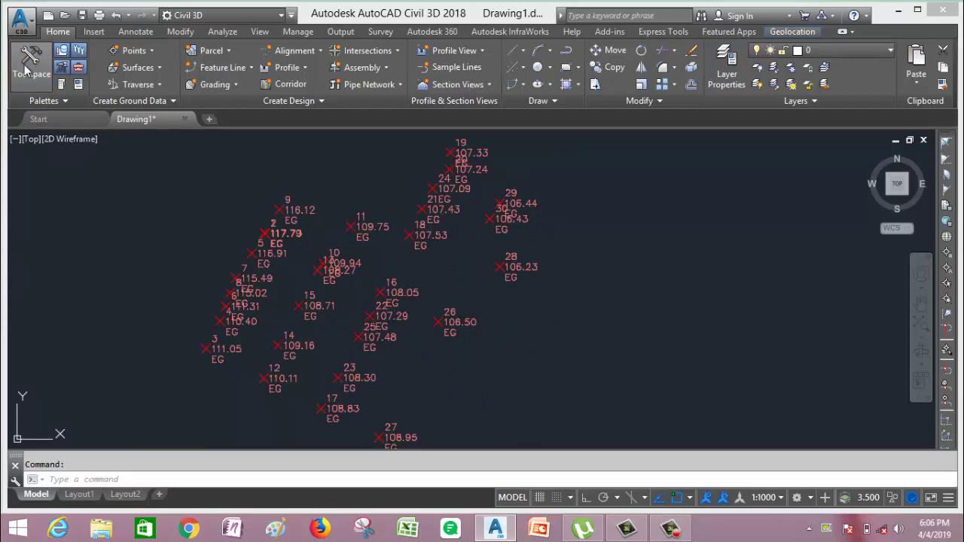
{"action": "left_click", "coordinate": [31, 64]}
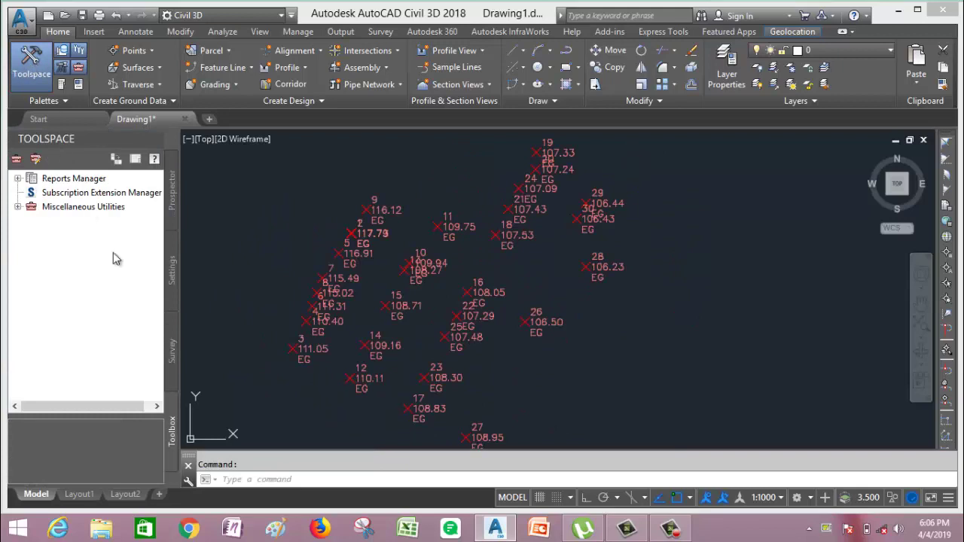
{"action": "left_click", "coordinate": [173, 184]}
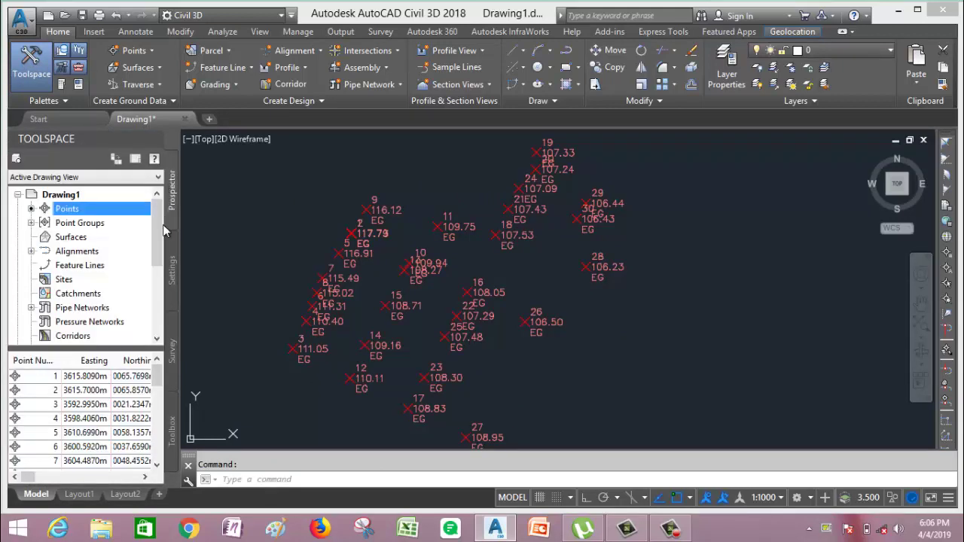
{"action": "left_click", "coordinate": [172, 271]}
{"action": "left_click", "coordinate": [171, 354]}
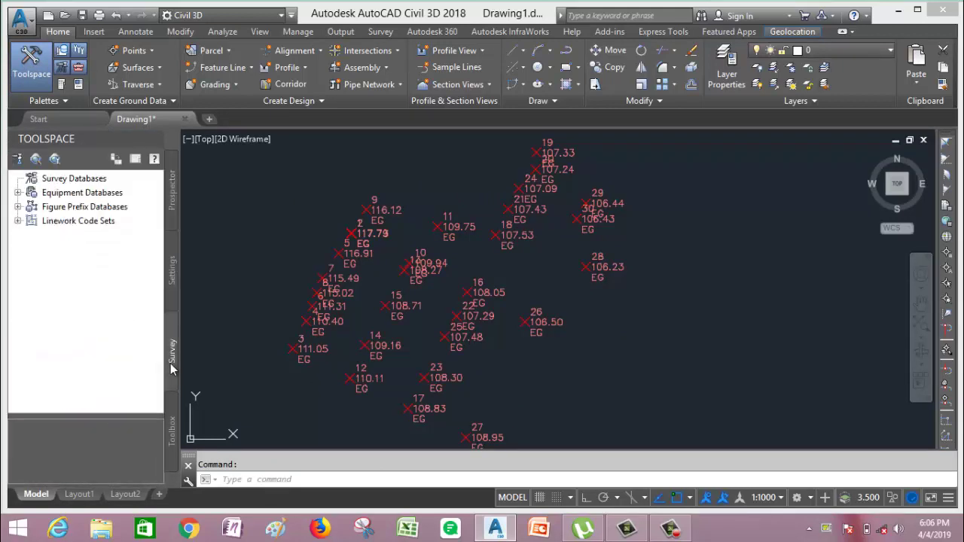
- Execute the Points_List report from the Points category of the Toolbox's Reports Manager
{"action": "left_click", "coordinate": [171, 438]}
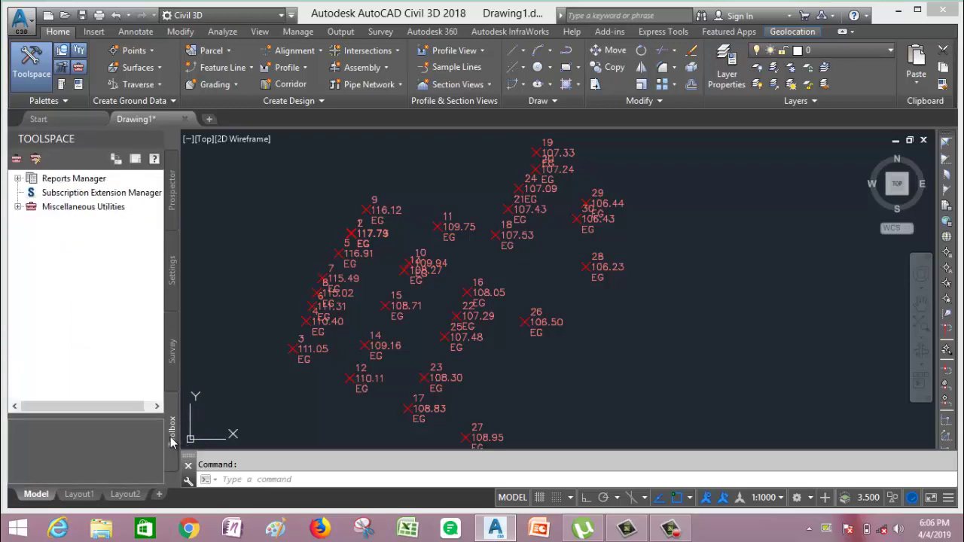
{"action": "left_click", "coordinate": [17, 179]}
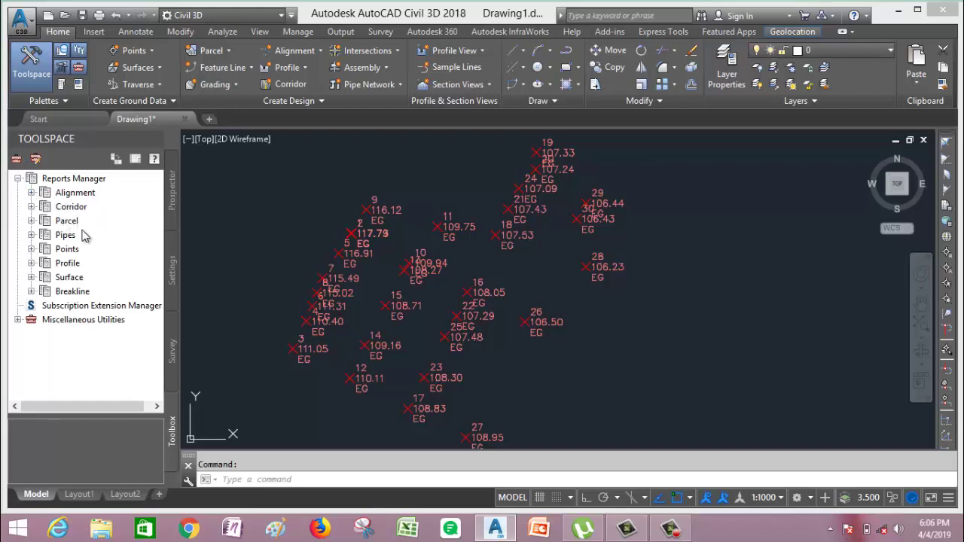
{"action": "left_click", "coordinate": [31, 248]}
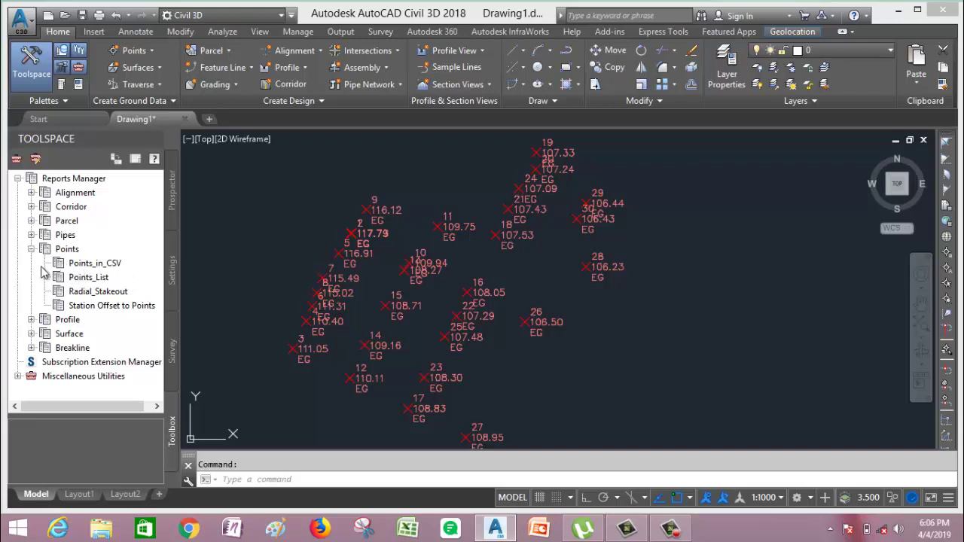
{"action": "left_click", "coordinate": [88, 278]}
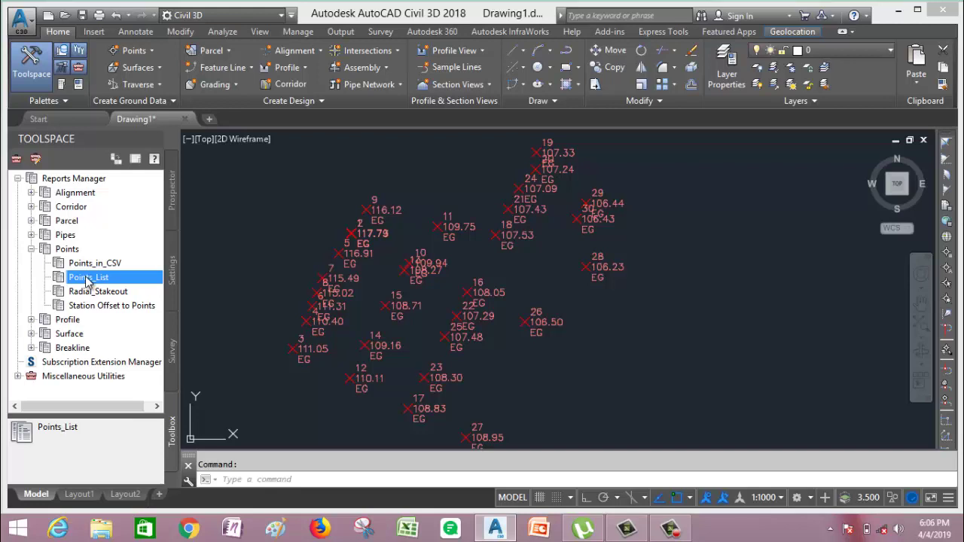
{"action": "right_click", "coordinate": [88, 280]}
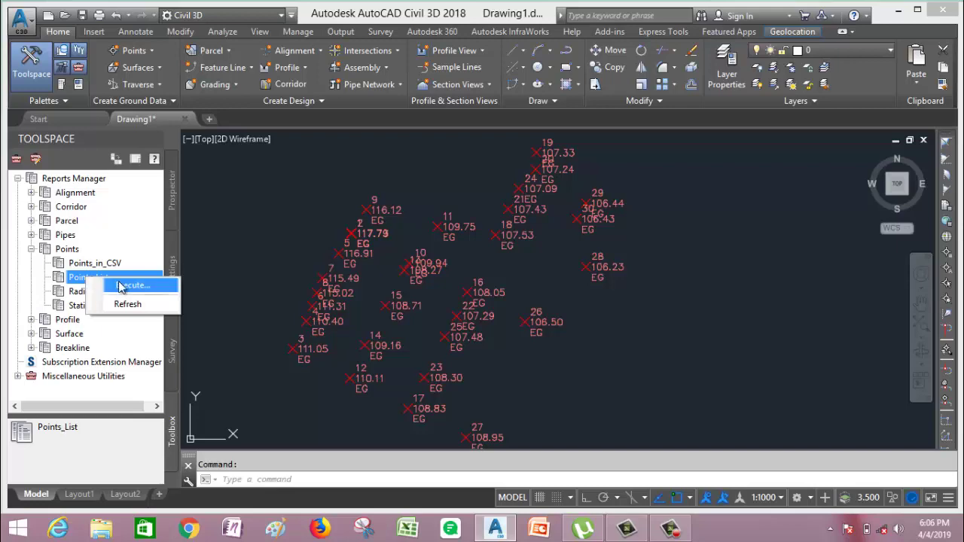
{"action": "left_click", "coordinate": [121, 286]}
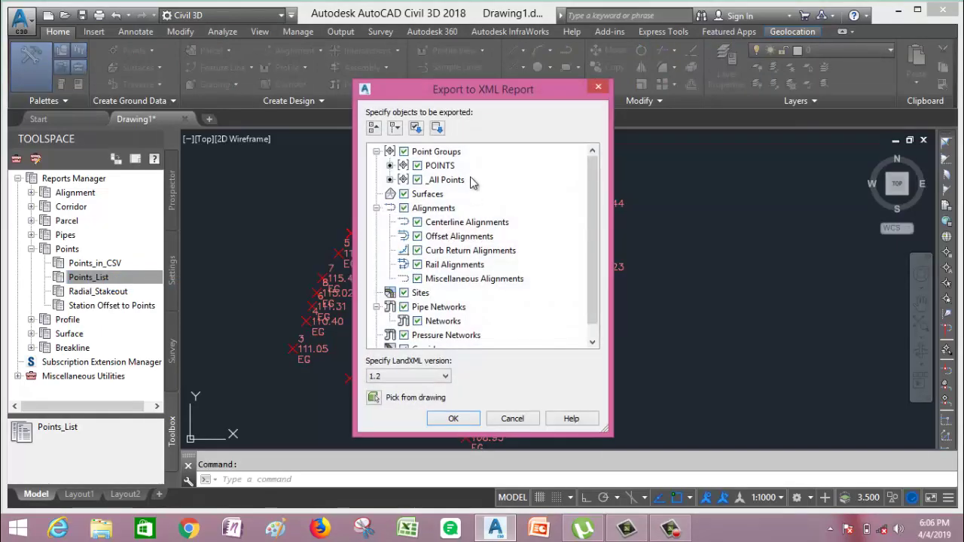
- Accept the XML report export with all listed objects included and LandXML version 1.2
{"action": "left_click_drag", "start_coordinate": [443, 83], "coordinate": [408, 44]}
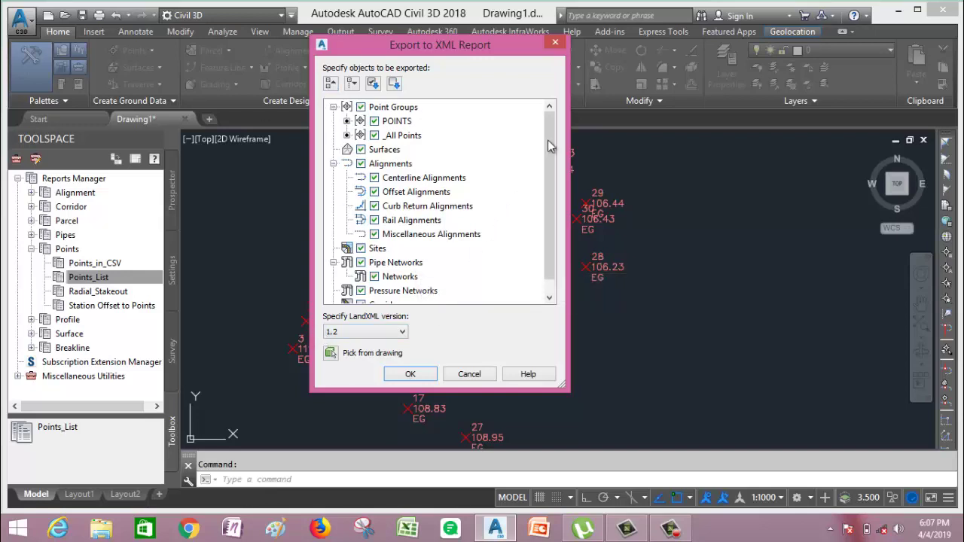
{"action": "mouse_move", "coordinate": [547, 132]}
{"action": "left_mouse_down"}
{"action": "mouse_move", "coordinate": [554, 159]}
{"action": "mouse_move", "coordinate": [553, 136]}
{"action": "left_mouse_up"}
{"action": "left_click", "coordinate": [402, 334]}
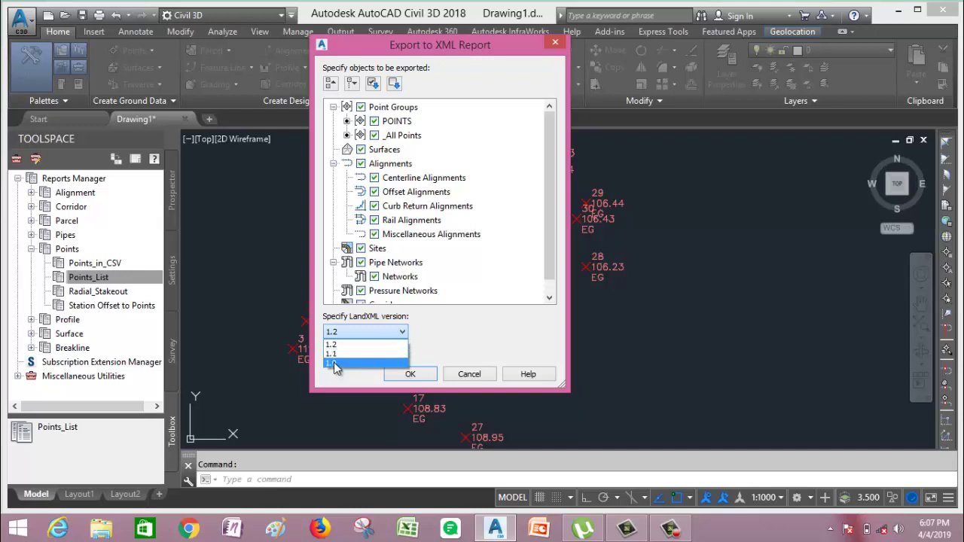
{"action": "left_click", "coordinate": [336, 345]}
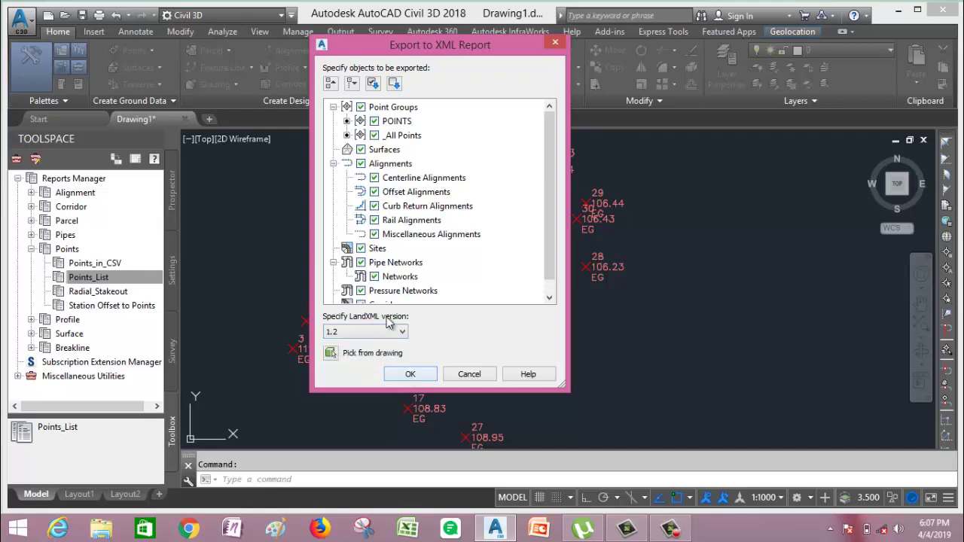
{"action": "left_click", "coordinate": [410, 374]}
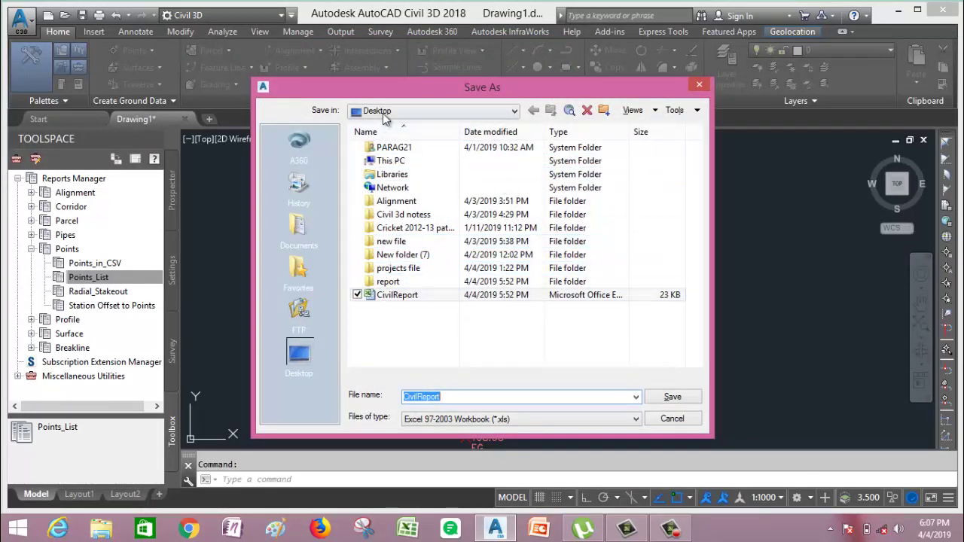
- Create a folder named "all report" on the Desktop and open it as the report's save location
{"action": "right_click", "coordinate": [396, 324]}
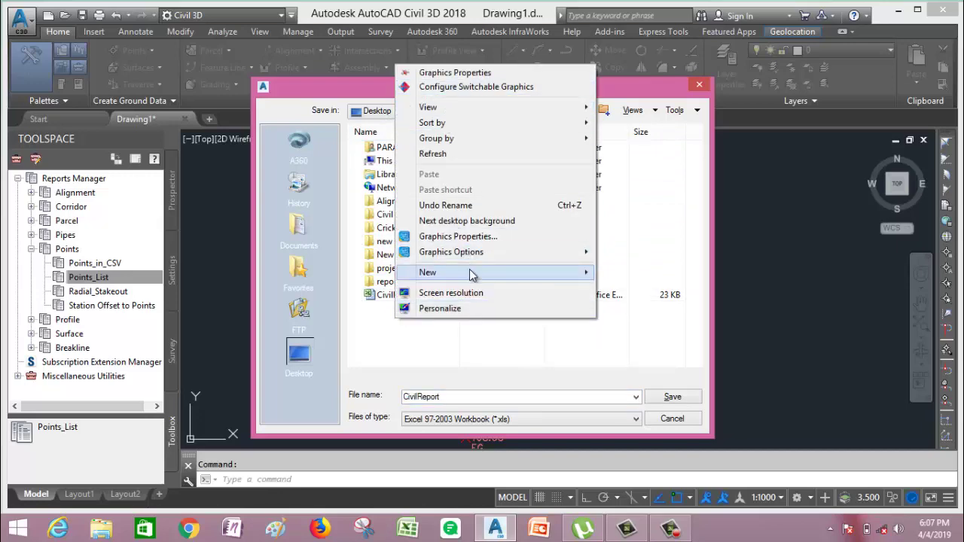
{"action": "mouse_move", "coordinate": [469, 271]}
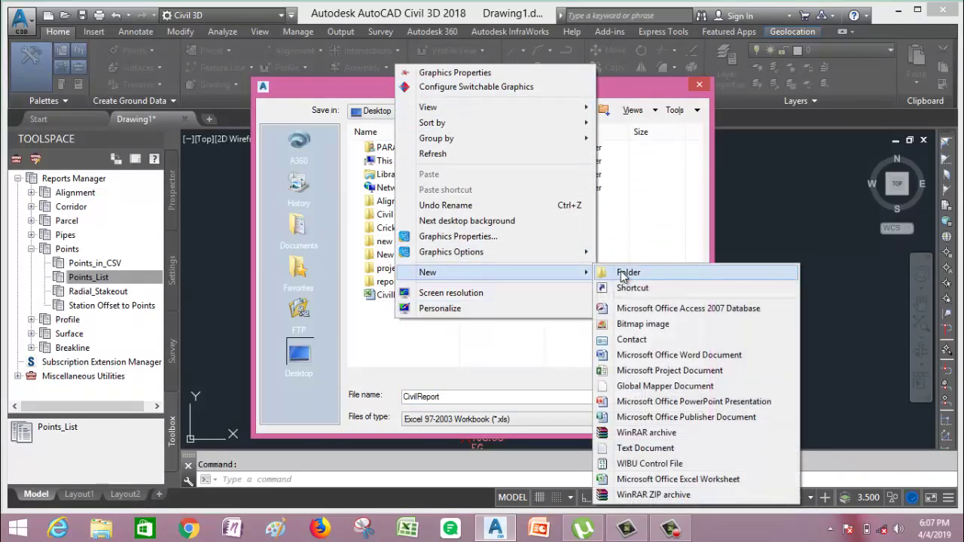
{"action": "left_click", "coordinate": [628, 273]}
{"action": "key", "text": "BackSpace"}
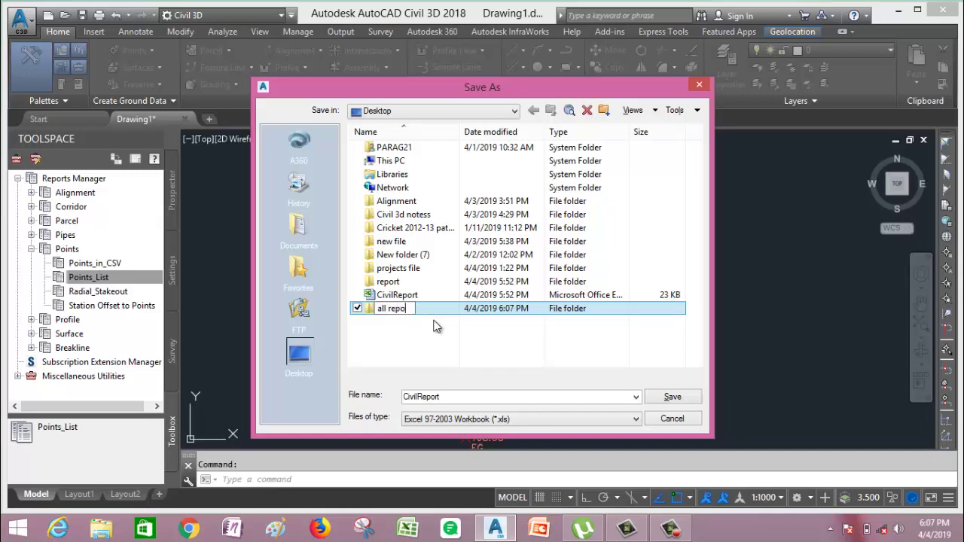
{"action": "left_click", "coordinate": [446, 310]}
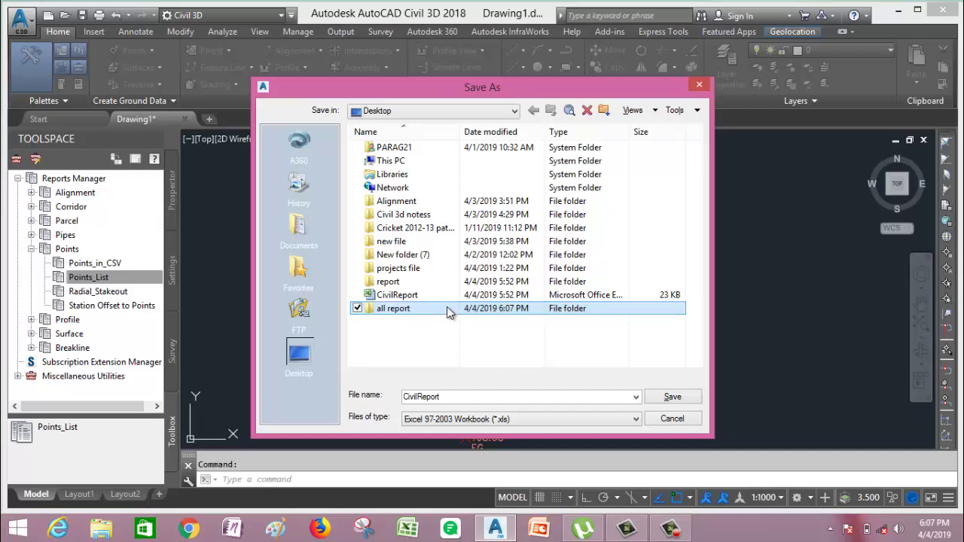
{"action": "double_click", "coordinate": [446, 308]}
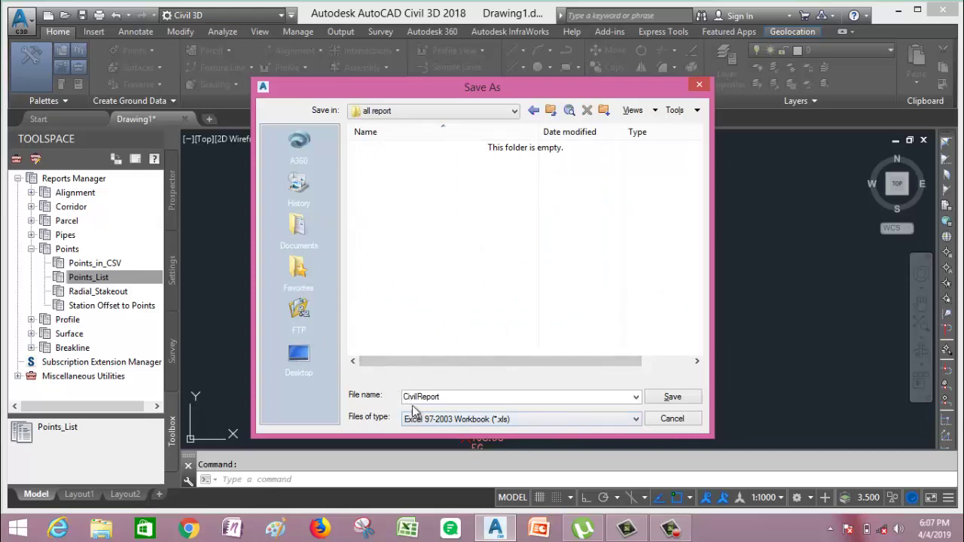
- Save the point report as "CivilReport-points" in Excel 97-2003 Workbook (*.xls) format
{"action": "double_click", "coordinate": [457, 399]}
{"action": "left_click", "coordinate": [448, 395]}
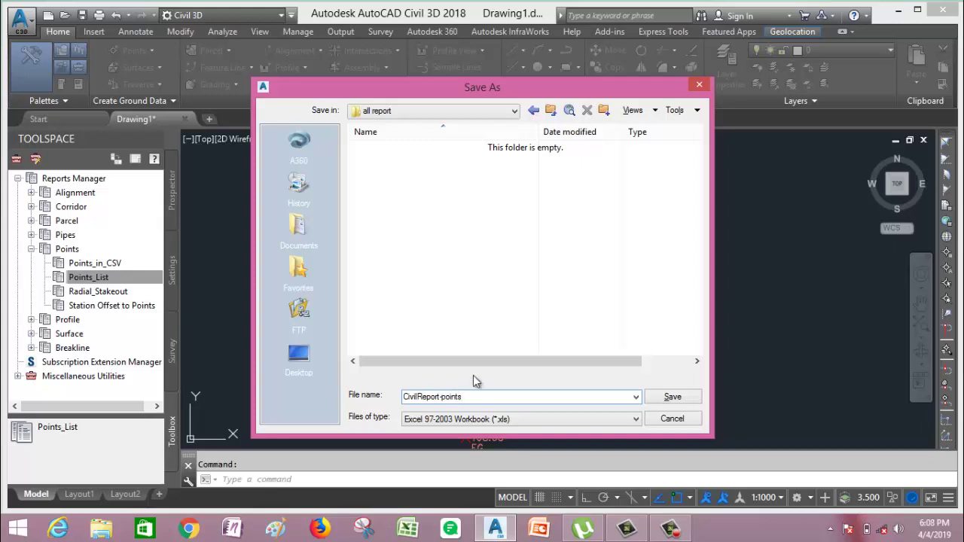
{"action": "left_click", "coordinate": [672, 397]}
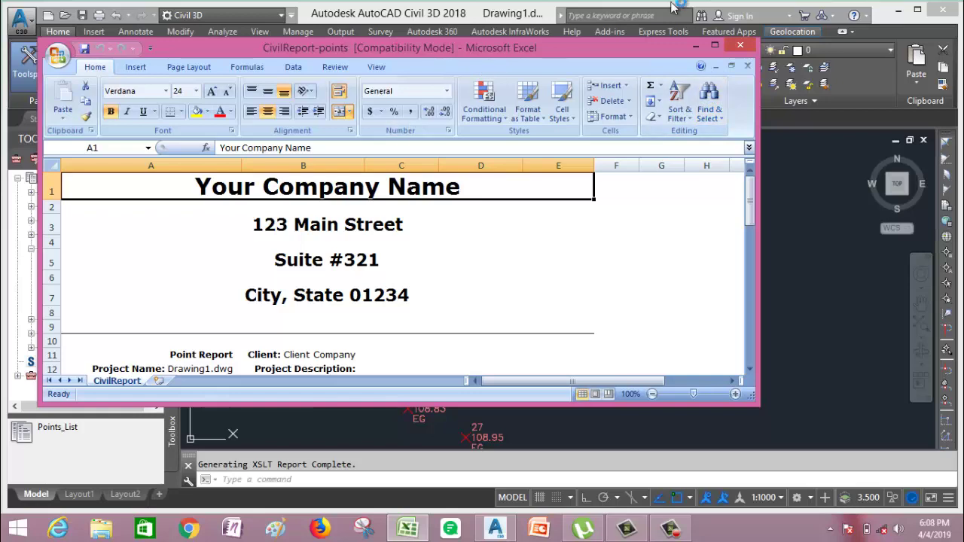
- Maximize the generated Excel point report and examine its header details and the table of point numbers, coordinates, elevations and descriptions
{"action": "left_click", "coordinate": [715, 46]}
{"action": "scroll", "coordinate": [362, 208], "scroll_direction": "down", "scroll_amount": 2}
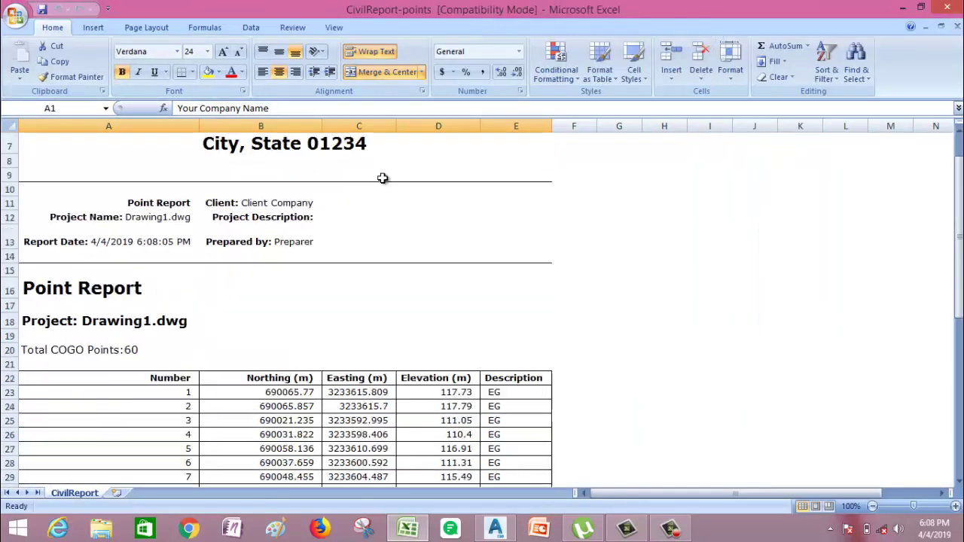
{"action": "scroll", "coordinate": [385, 211], "scroll_direction": "down", "scroll_amount": 6}
{"action": "scroll", "coordinate": [385, 211], "scroll_direction": "up", "scroll_amount": 5}
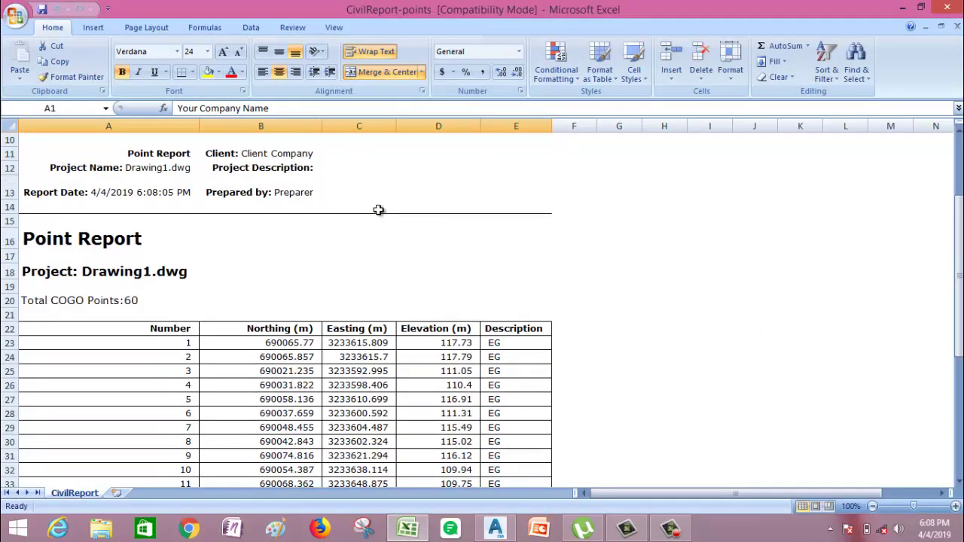
{"action": "scroll", "coordinate": [256, 209], "scroll_direction": "up", "scroll_amount": 3}
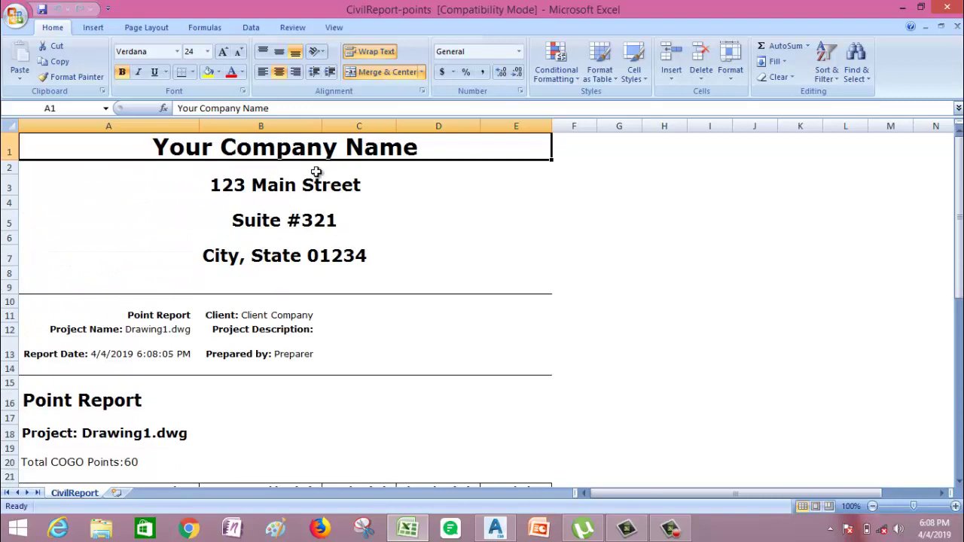
{"action": "scroll", "coordinate": [324, 191], "scroll_direction": "down", "scroll_amount": 6}
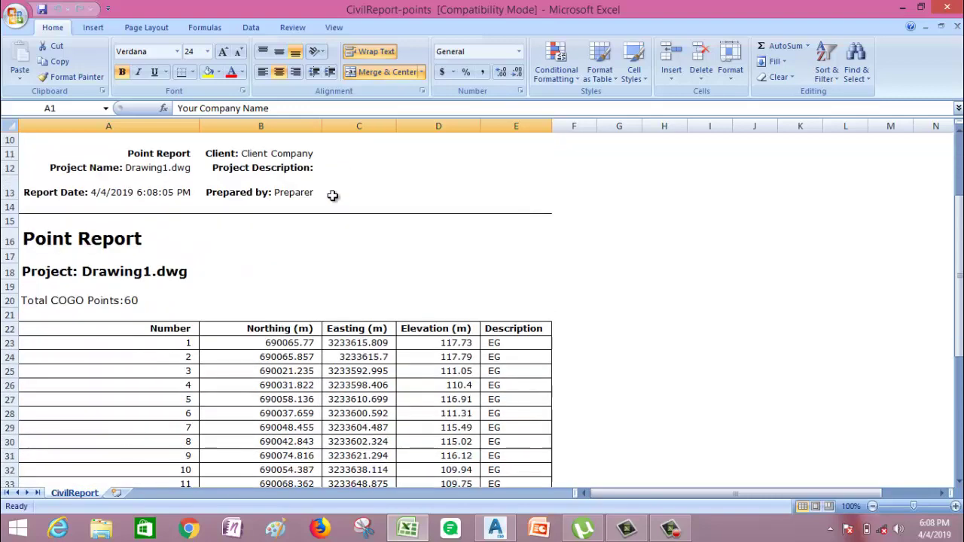
{"action": "scroll", "coordinate": [331, 202], "scroll_direction": "up", "scroll_amount": 4}
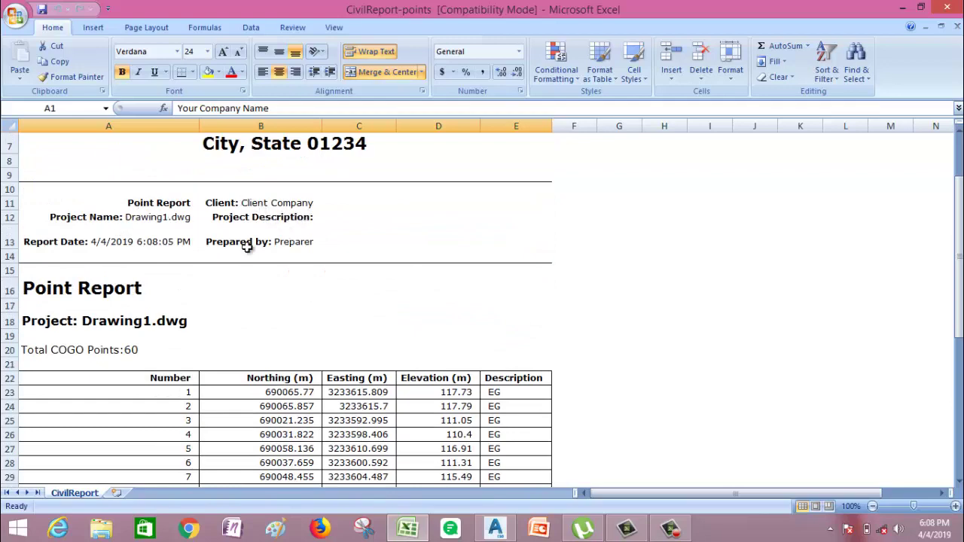
{"action": "scroll", "coordinate": [201, 218], "scroll_direction": "down", "scroll_amount": 3}
{"action": "scroll", "coordinate": [205, 237], "scroll_direction": "down", "scroll_amount": 10}
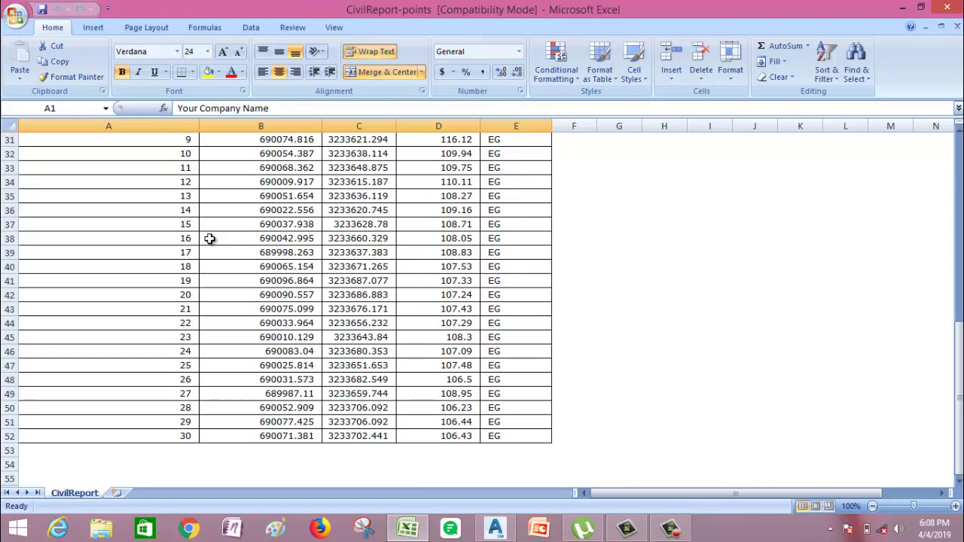
{"action": "scroll", "coordinate": [212, 241], "scroll_direction": "up", "scroll_amount": 5}
{"action": "scroll", "coordinate": [211, 241], "scroll_direction": "up", "scroll_amount": 7}
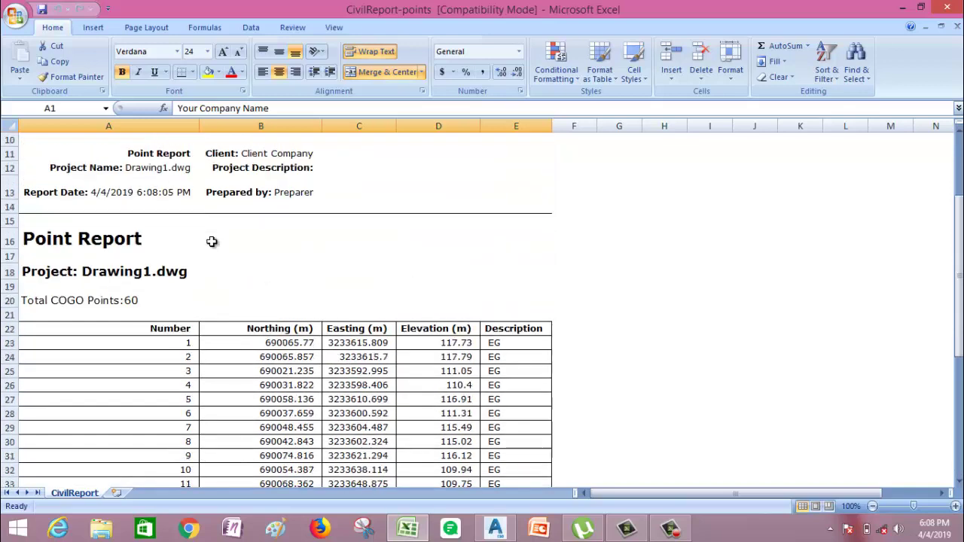
{"action": "scroll", "coordinate": [110, 197], "scroll_direction": "up", "scroll_amount": 3}
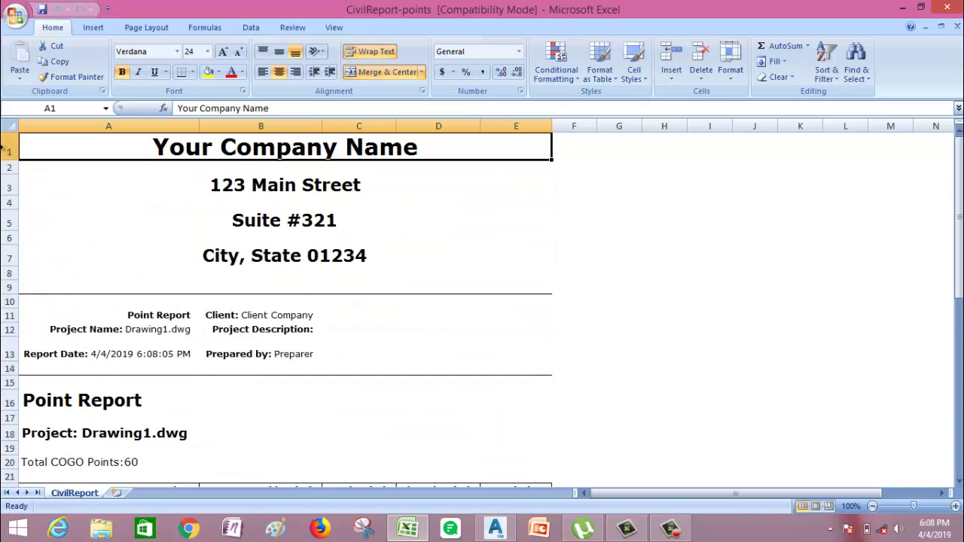
- Delete rows 1 to 21 above the point table, leaving the column headings as the first row
{"action": "left_click_drag", "start_coordinate": [9, 149], "coordinate": [4, 469]}
{"action": "scroll", "coordinate": [211, 219], "scroll_direction": "down", "scroll_amount": 4}
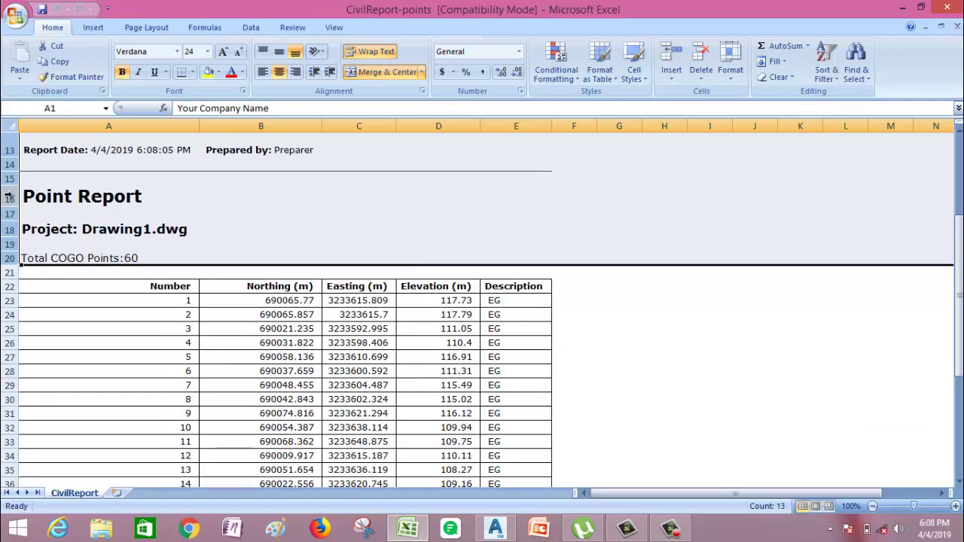
{"action": "left_click", "coordinate": [8, 273], "text": "shift"}
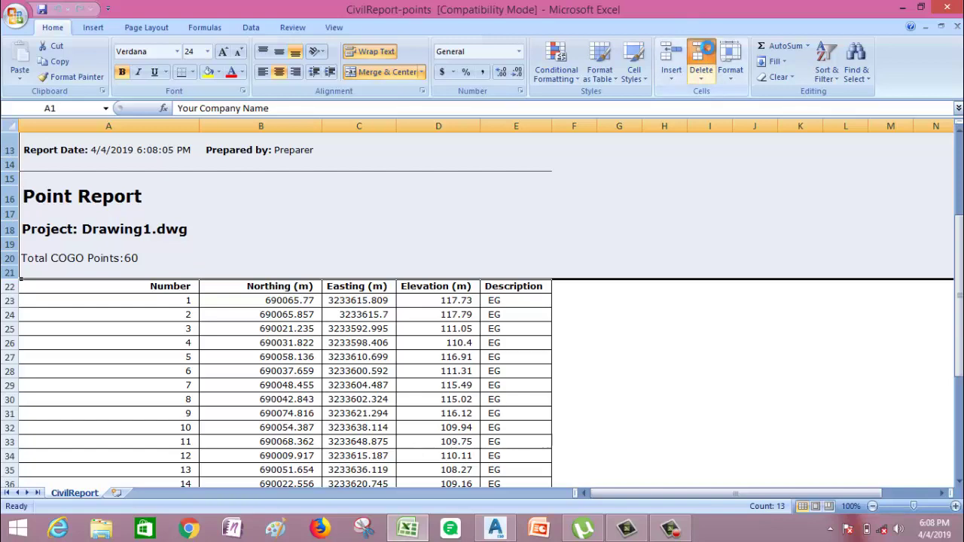
{"action": "left_click", "coordinate": [701, 52]}
{"action": "left_click", "coordinate": [717, 195]}
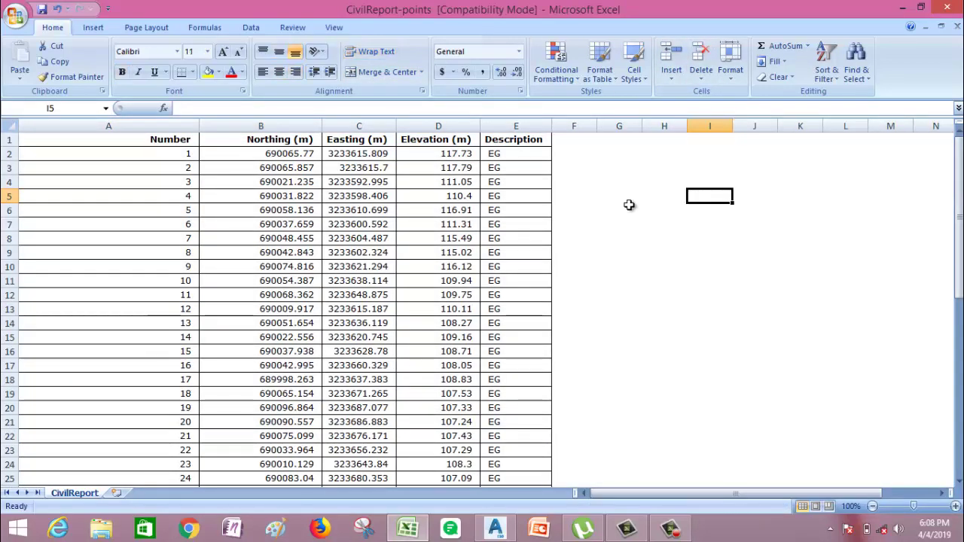
- Narrow the Number column of the point table
{"action": "scroll", "coordinate": [104, 162], "scroll_direction": "down", "scroll_amount": 5}
{"action": "scroll", "coordinate": [105, 165], "scroll_direction": "up", "scroll_amount": 5}
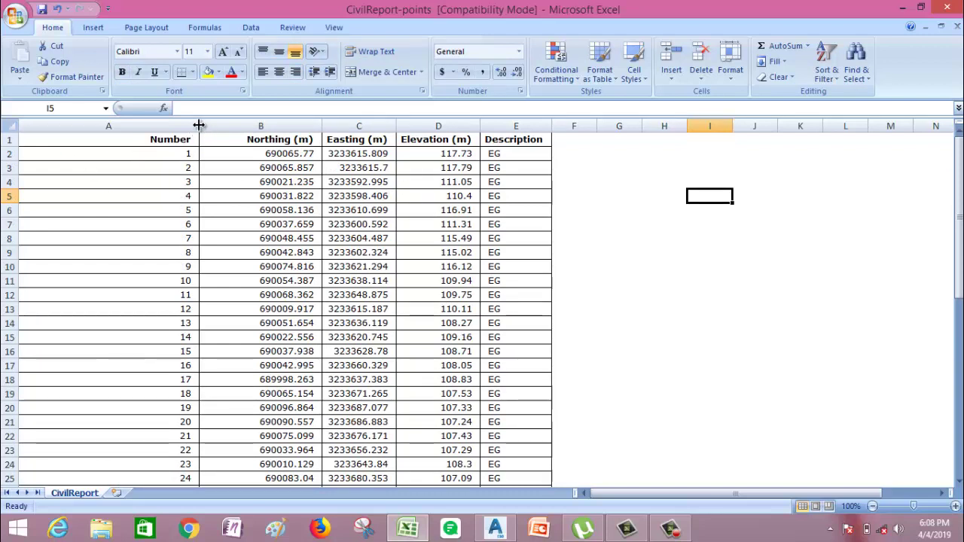
{"action": "left_click_drag", "start_coordinate": [199, 124], "coordinate": [143, 123]}
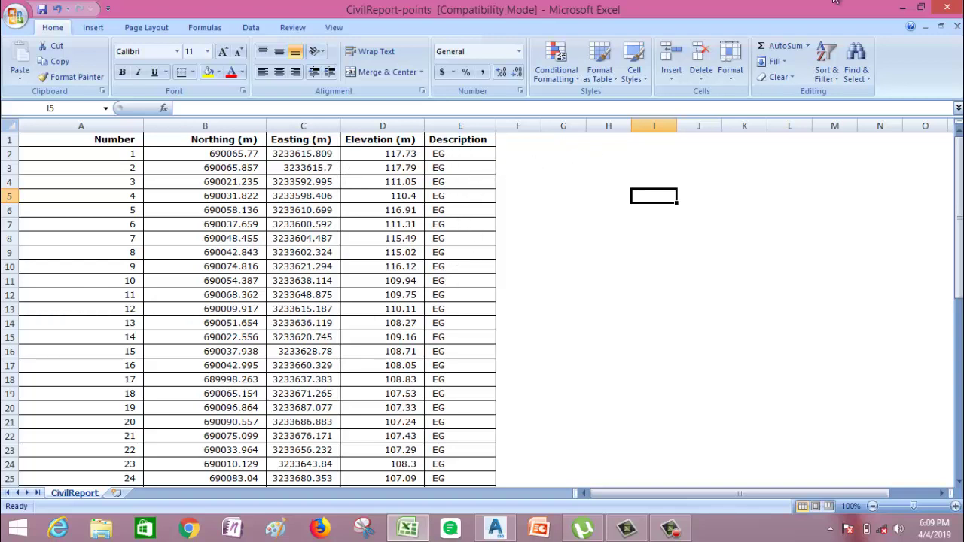
- Close the point report workbook without saving the changes and display the drawing's object tree in Civil 3D's Prospector
{"action": "left_click", "coordinate": [605, 251]}
{"action": "left_click", "coordinate": [947, 9]}
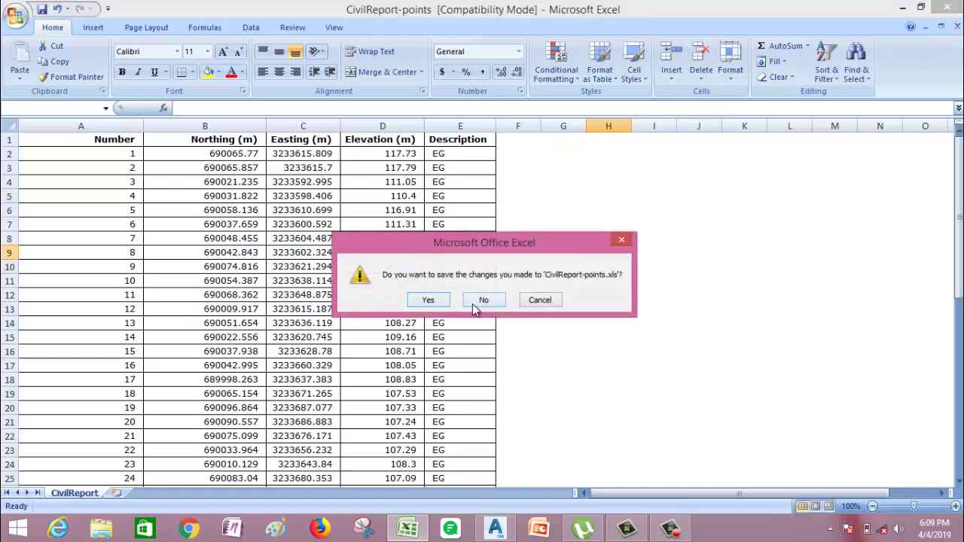
{"action": "left_click", "coordinate": [474, 303]}
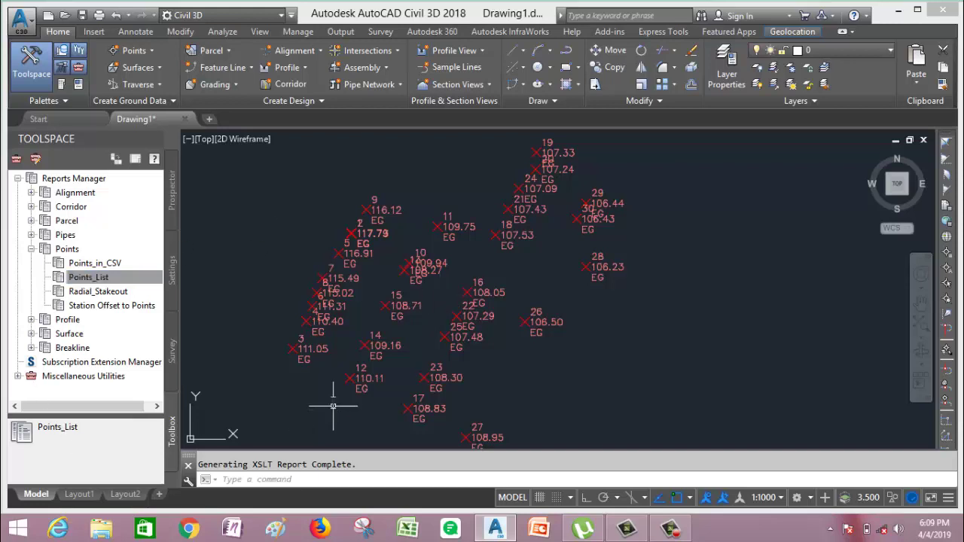
{"action": "key", "text": "Escape"}
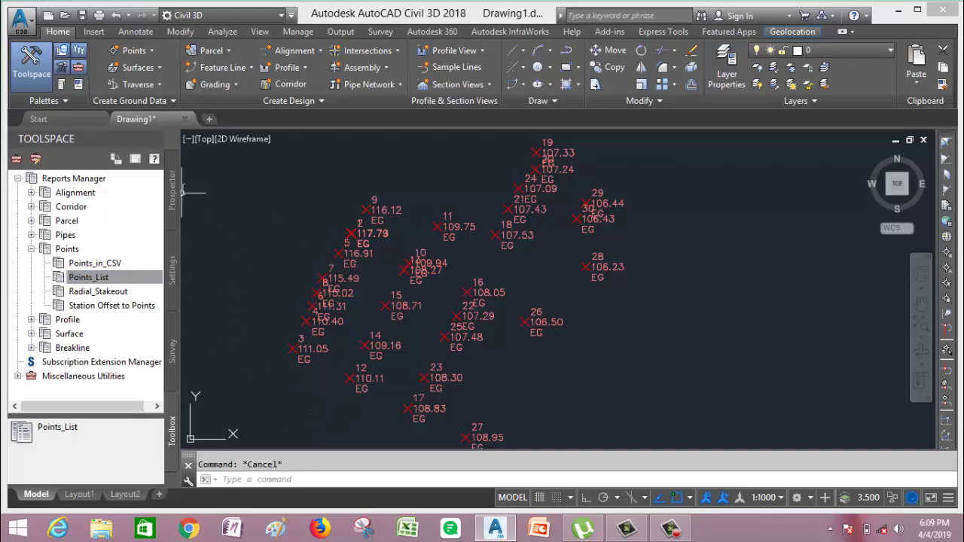
{"action": "left_click", "coordinate": [173, 192]}
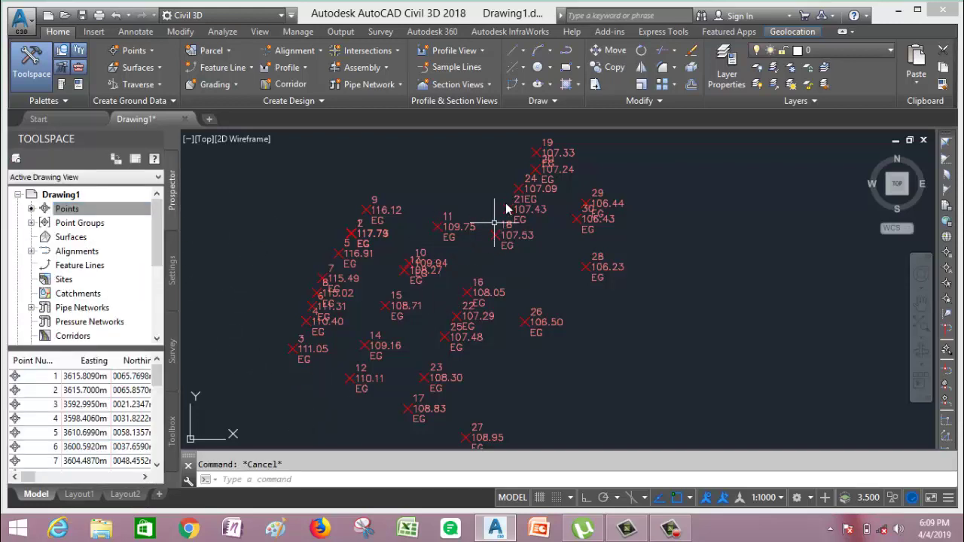
{"action": "scroll", "coordinate": [452, 198], "scroll_direction": "down", "scroll_amount": 3}
{"action": "scroll", "coordinate": [458, 200], "scroll_direction": "up", "scroll_amount": 3}
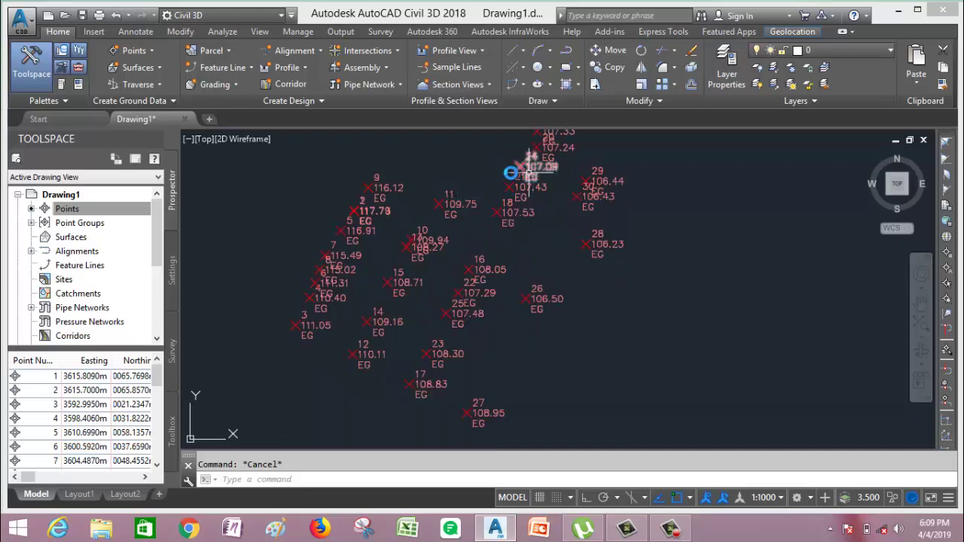
{"action": "middle_click_drag", "start_coordinate": [510, 173], "coordinate": [501, 190]}
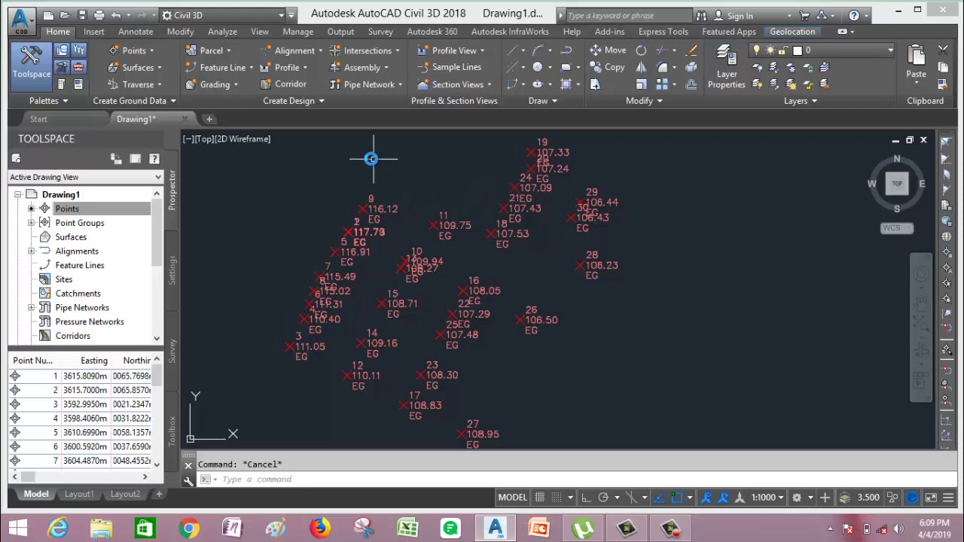
{"action": "left_click", "coordinate": [66, 208]}
{"action": "left_click", "coordinate": [69, 240]}
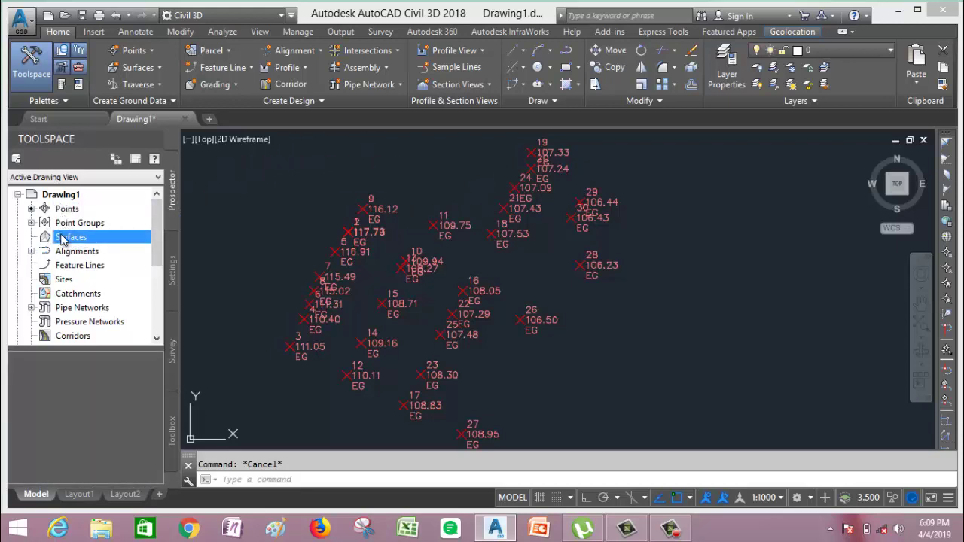
{"action": "right_click", "coordinate": [64, 238]}
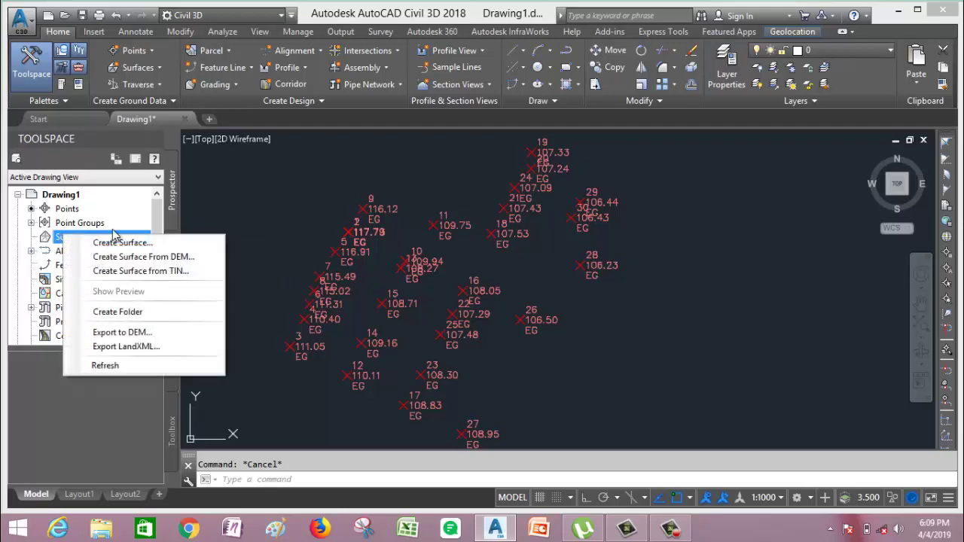
{"action": "left_click", "coordinate": [124, 243]}
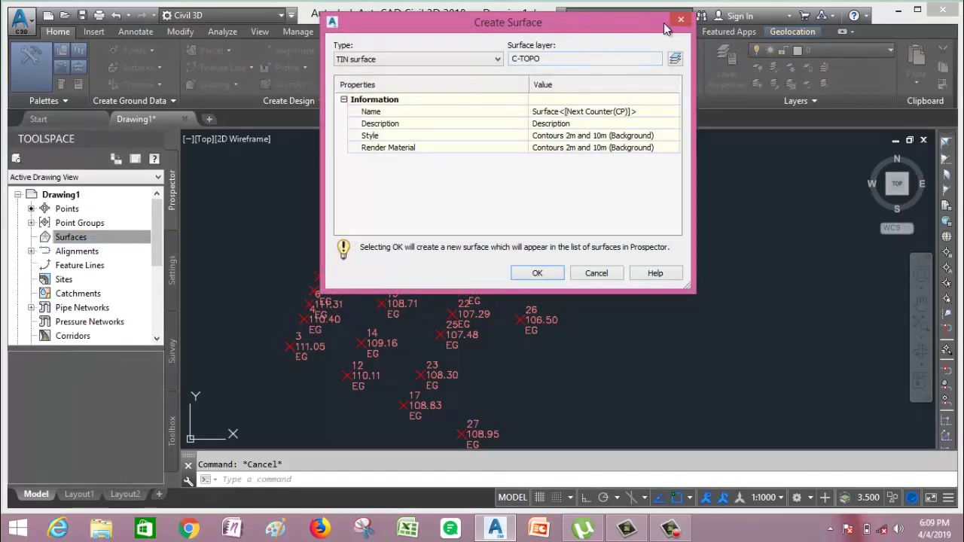
{"action": "left_click", "coordinate": [680, 23]}
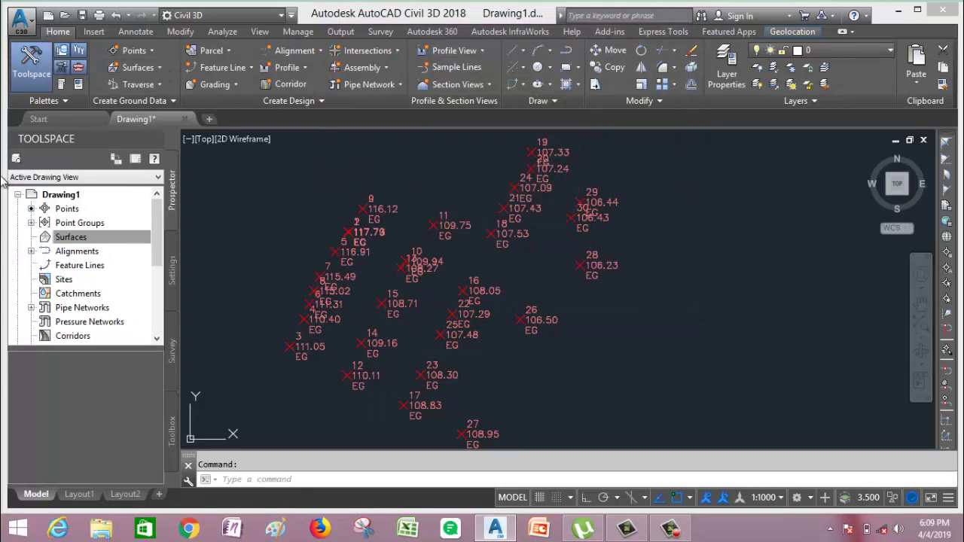
- Start a new TIN surface on layer C-TOPO and name it EG
{"action": "left_click", "coordinate": [146, 69]}
{"action": "left_click", "coordinate": [162, 90]}
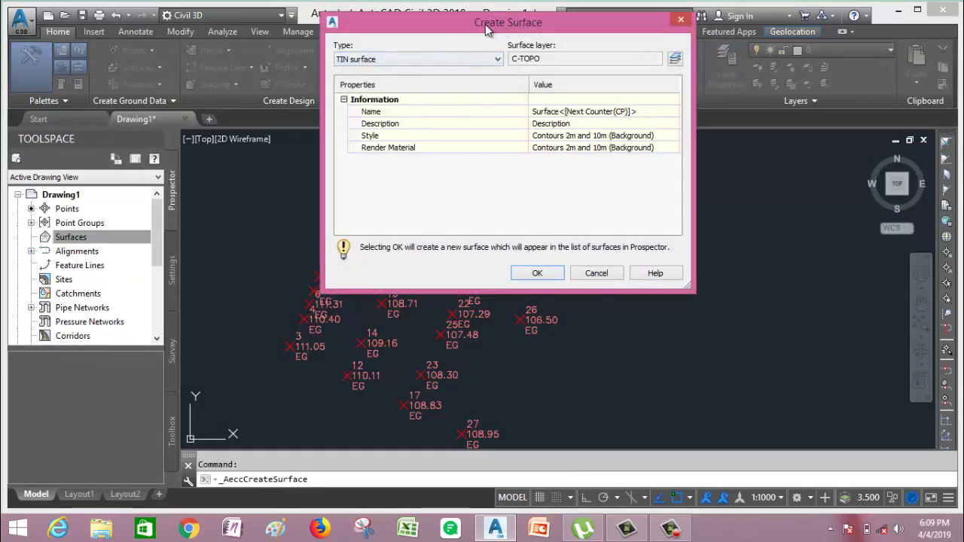
{"action": "left_click_drag", "start_coordinate": [485, 24], "coordinate": [422, 23]}
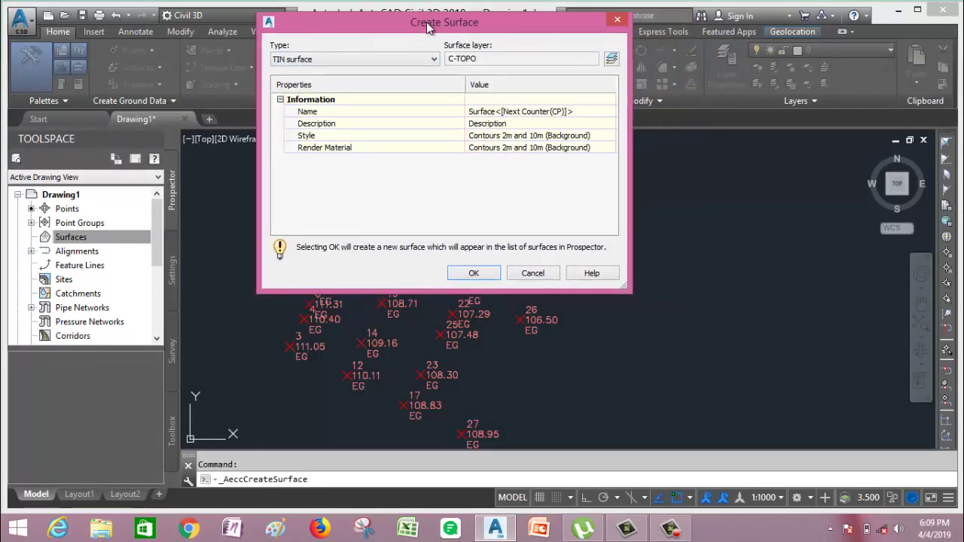
{"action": "left_click", "coordinate": [558, 112]}
{"action": "left_click", "coordinate": [570, 112]}
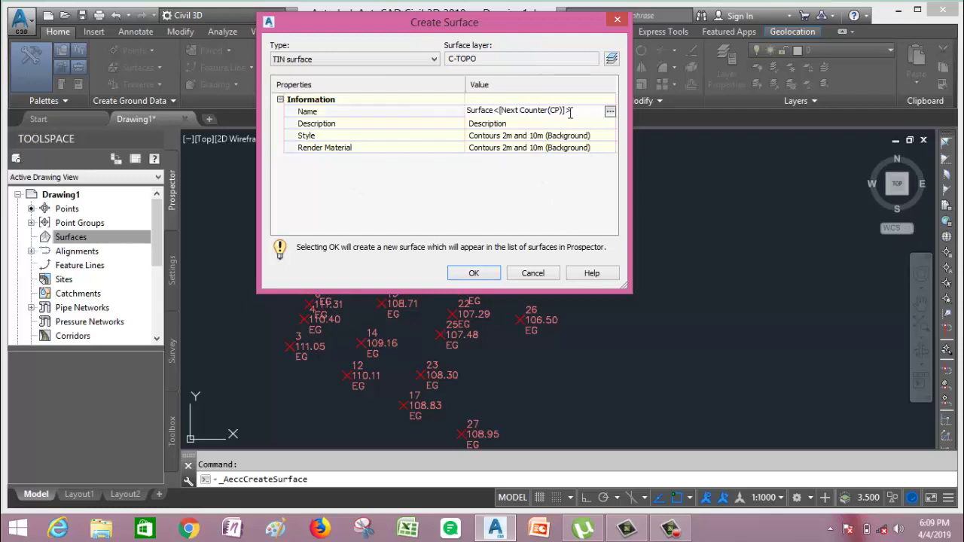
{"action": "left_click_drag", "start_coordinate": [570, 111], "coordinate": [493, 111]}
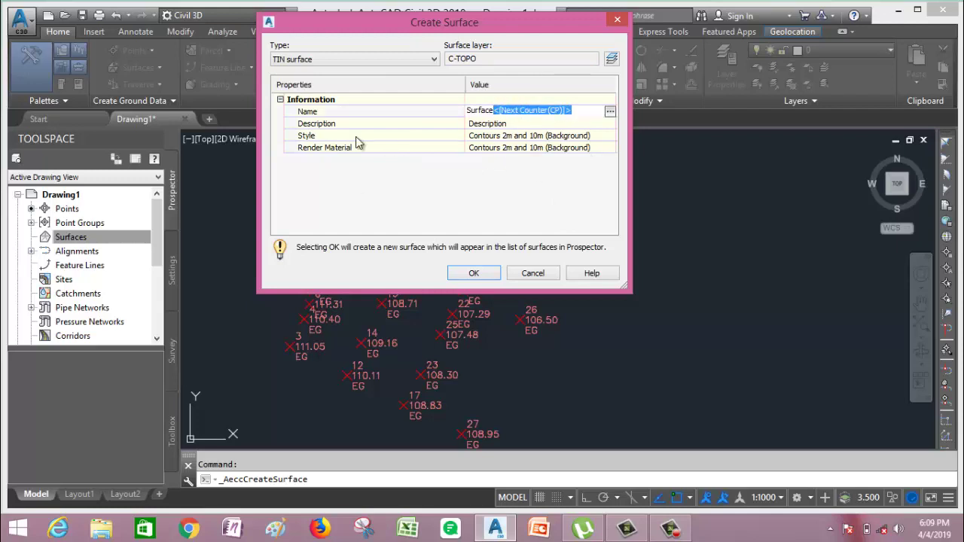
{"action": "key", "text": "Delete"}
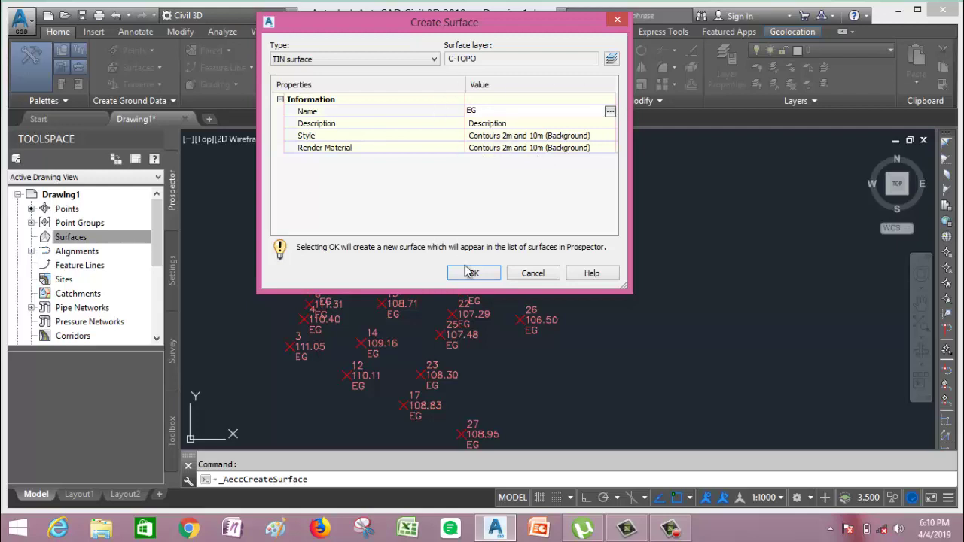
- Assign the Contours and Triangles style to the new surface and create it
{"action": "left_click", "coordinate": [527, 136]}
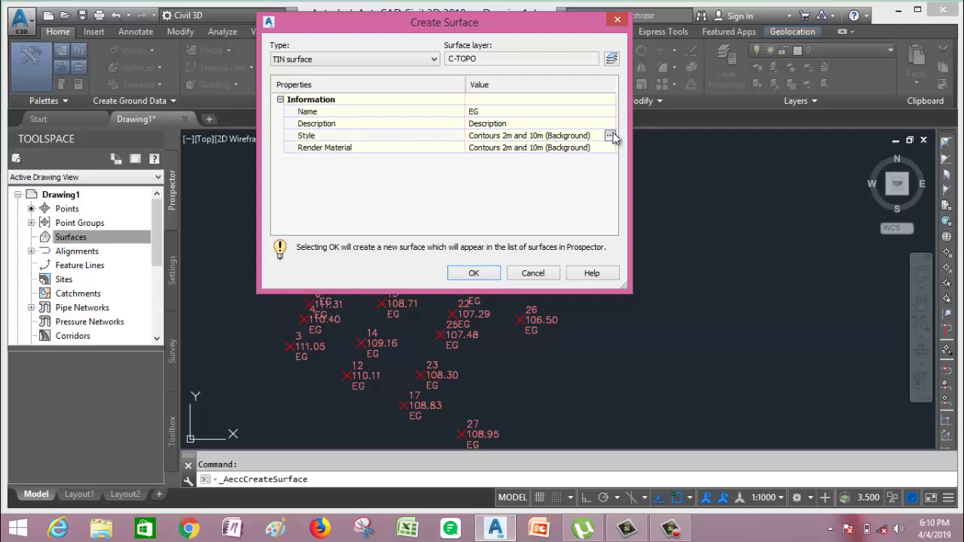
{"action": "left_click", "coordinate": [610, 135]}
{"action": "left_click", "coordinate": [509, 254]}
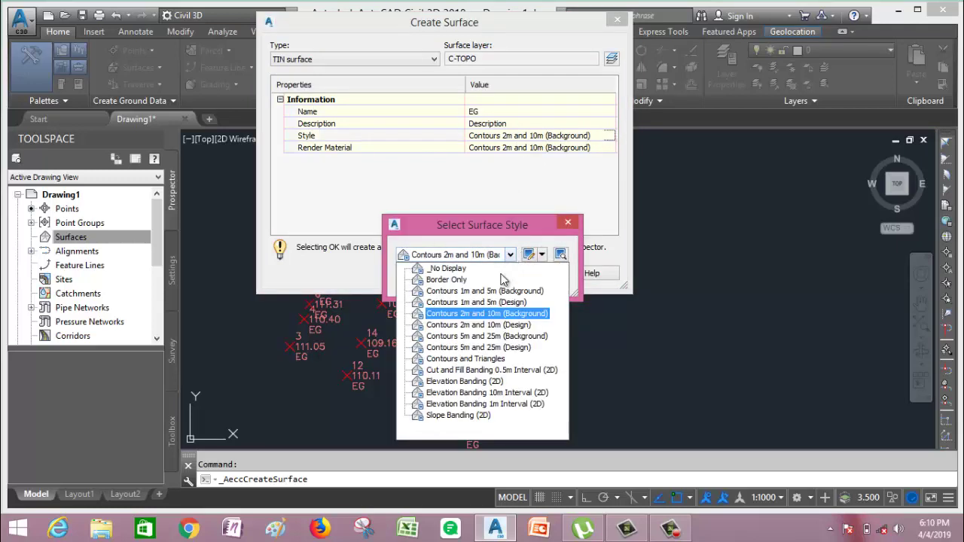
{"action": "left_click", "coordinate": [465, 359]}
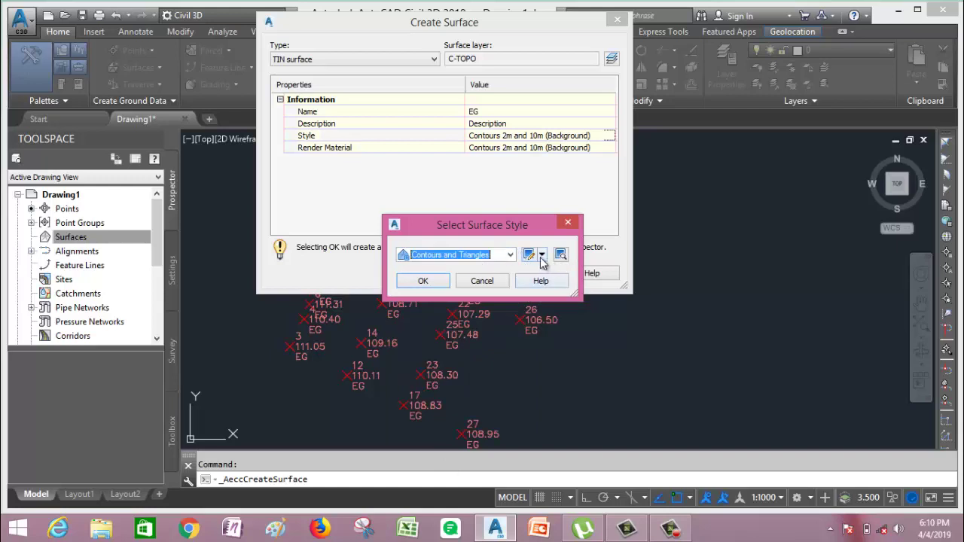
{"action": "left_click", "coordinate": [424, 281]}
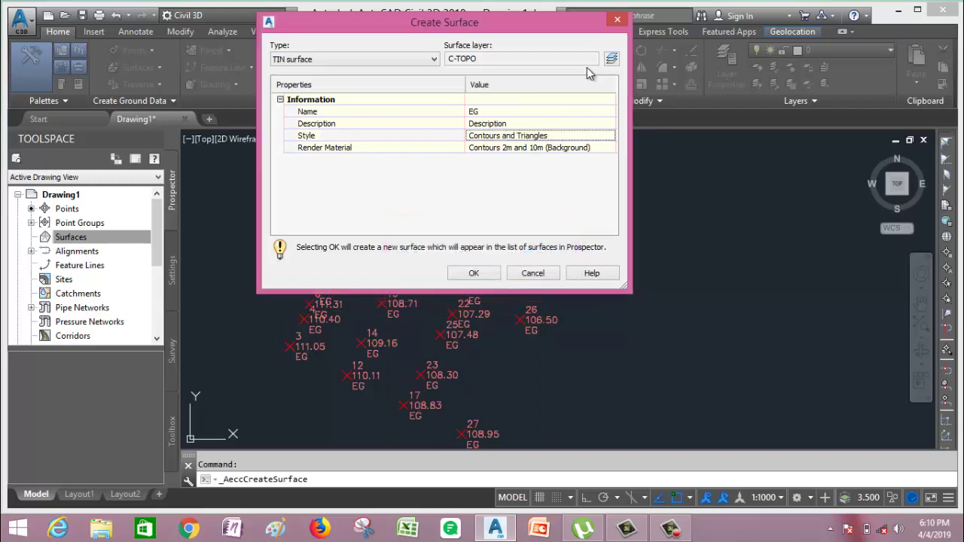
{"action": "left_click", "coordinate": [472, 273]}
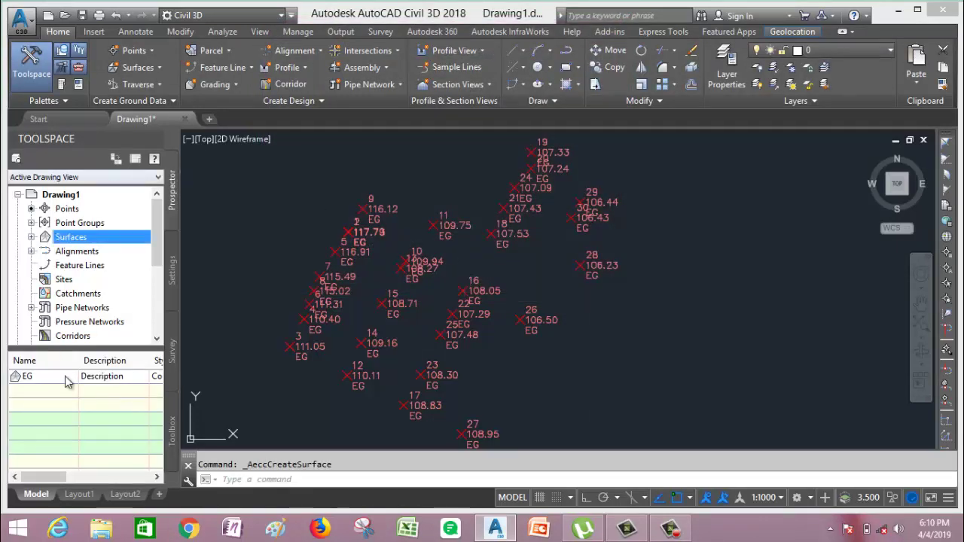
- Expand the EG surface and its definition in the drawing's object tree down to the point data entries
{"action": "left_click", "coordinate": [30, 237]}
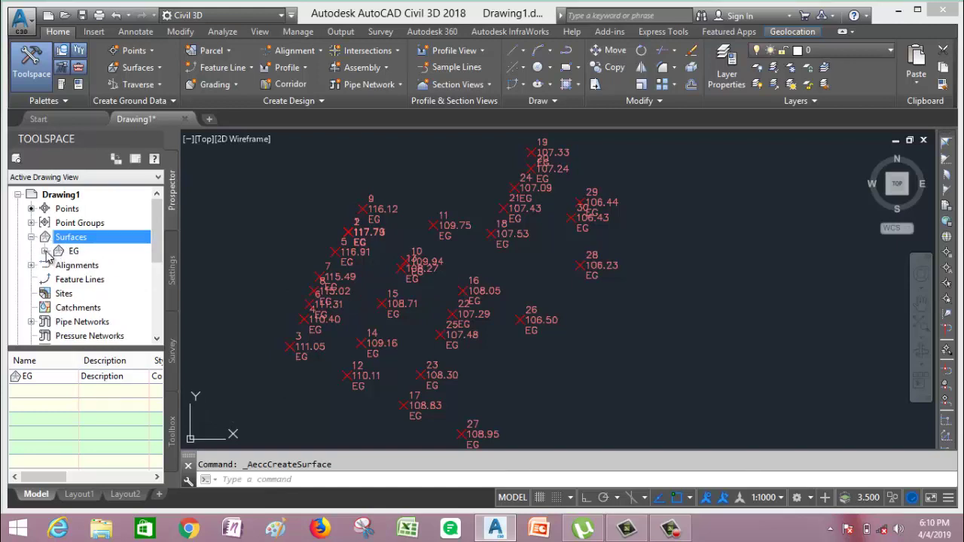
{"action": "left_click", "coordinate": [45, 251]}
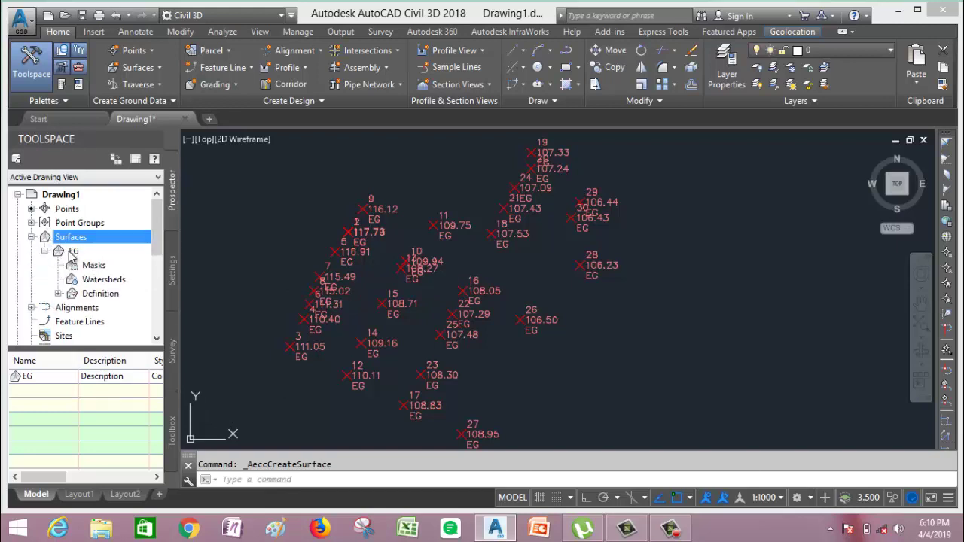
{"action": "left_click", "coordinate": [31, 237]}
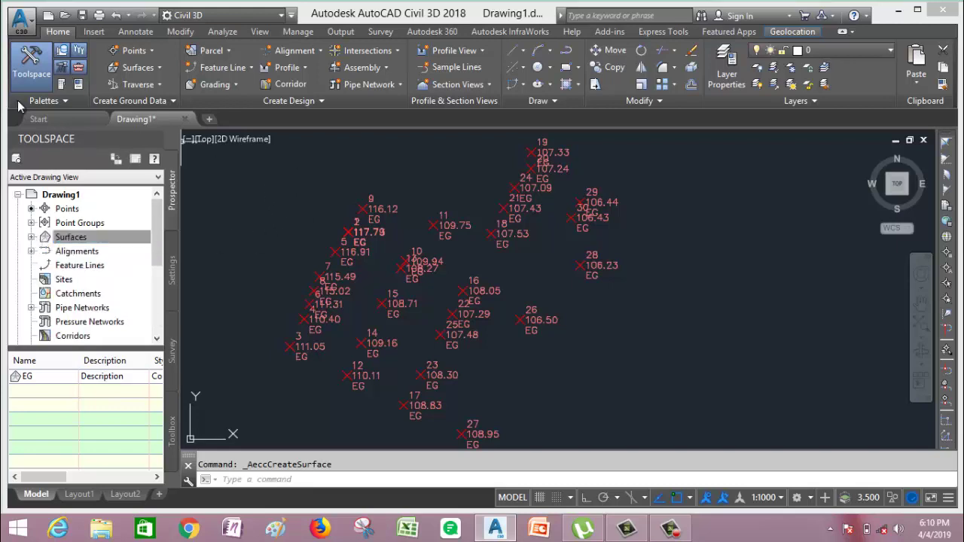
{"action": "left_click", "coordinate": [45, 237]}
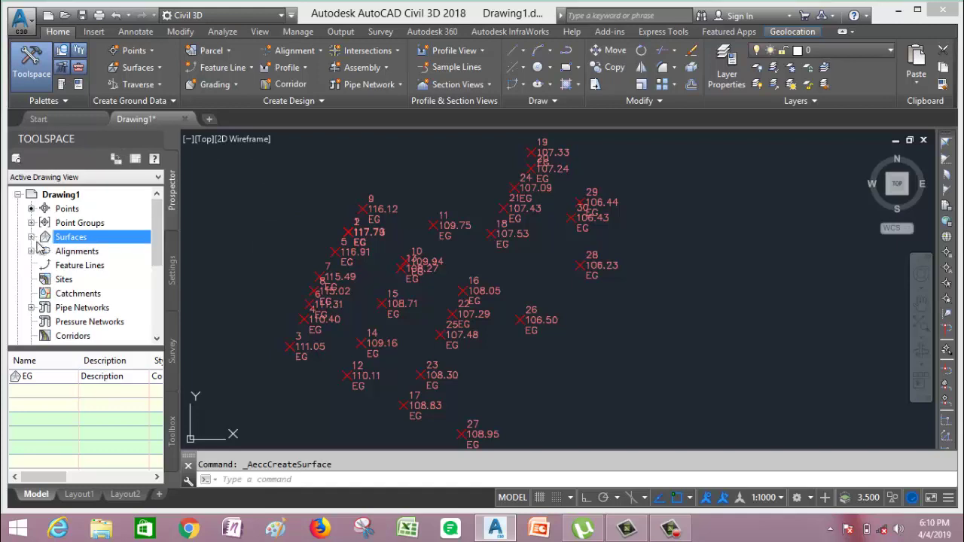
{"action": "left_click", "coordinate": [31, 238]}
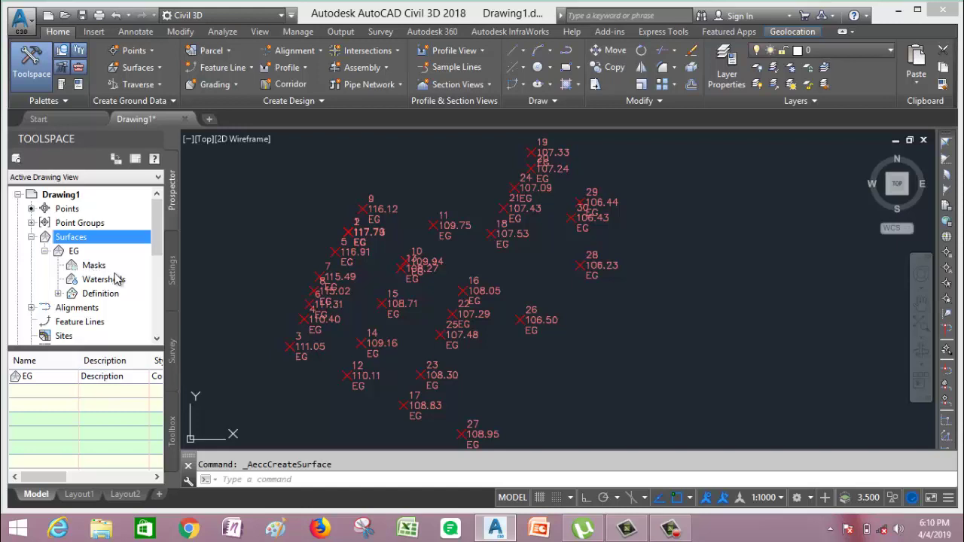
{"action": "left_click", "coordinate": [58, 293]}
{"action": "scroll", "coordinate": [106, 208], "scroll_direction": "down", "scroll_amount": 1}
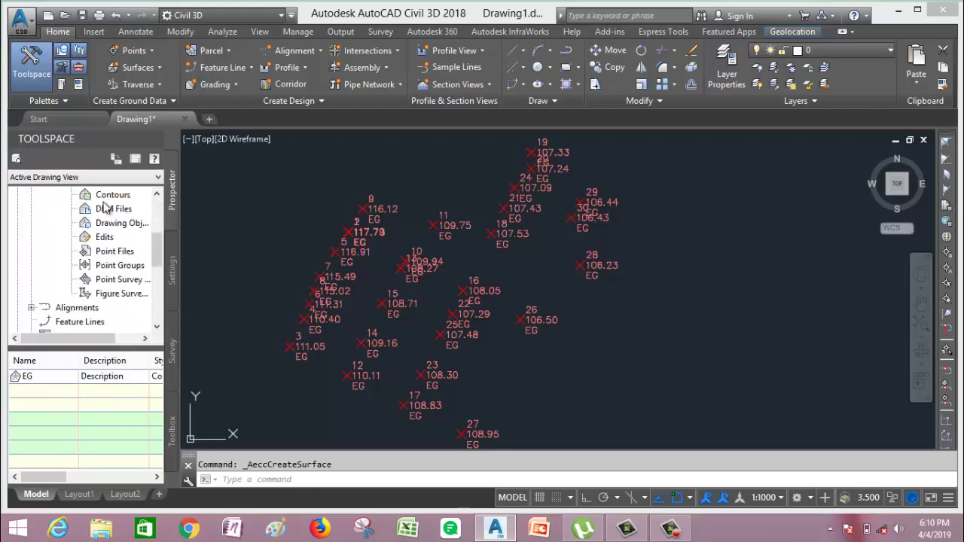
- Add the _All Points point group to the EG surface definition
{"action": "left_click", "coordinate": [109, 267]}
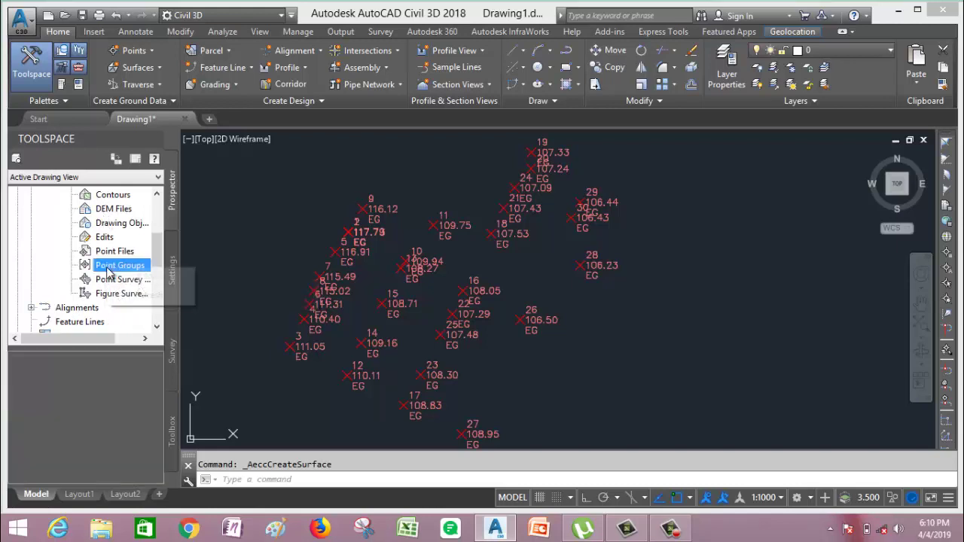
{"action": "right_click", "coordinate": [109, 273]}
{"action": "left_click", "coordinate": [135, 272]}
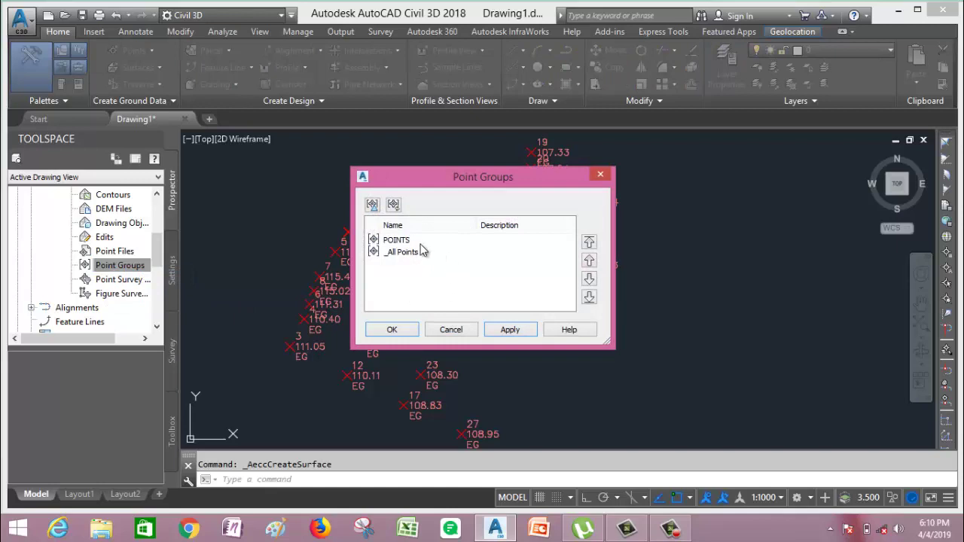
{"action": "left_click", "coordinate": [397, 243]}
{"action": "left_click", "coordinate": [399, 253]}
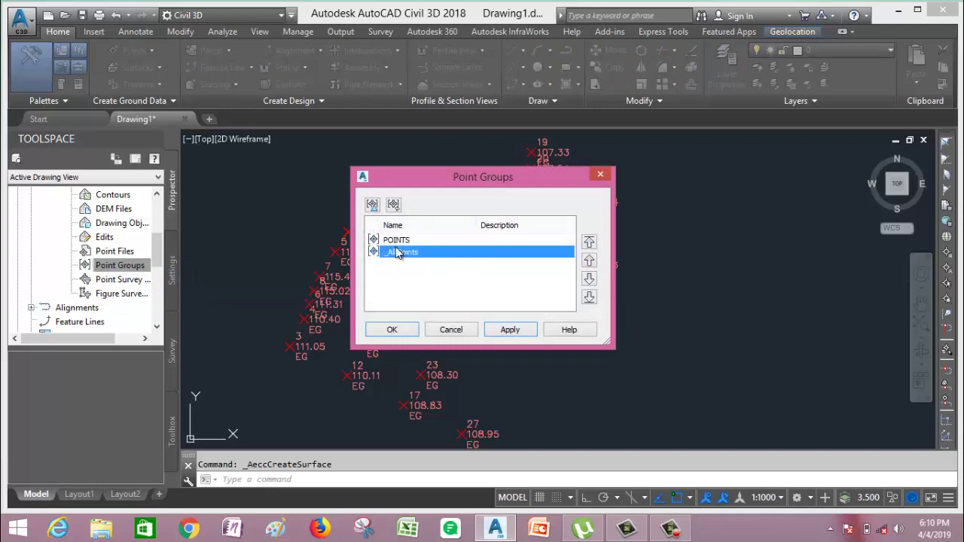
{"action": "left_click", "coordinate": [394, 243]}
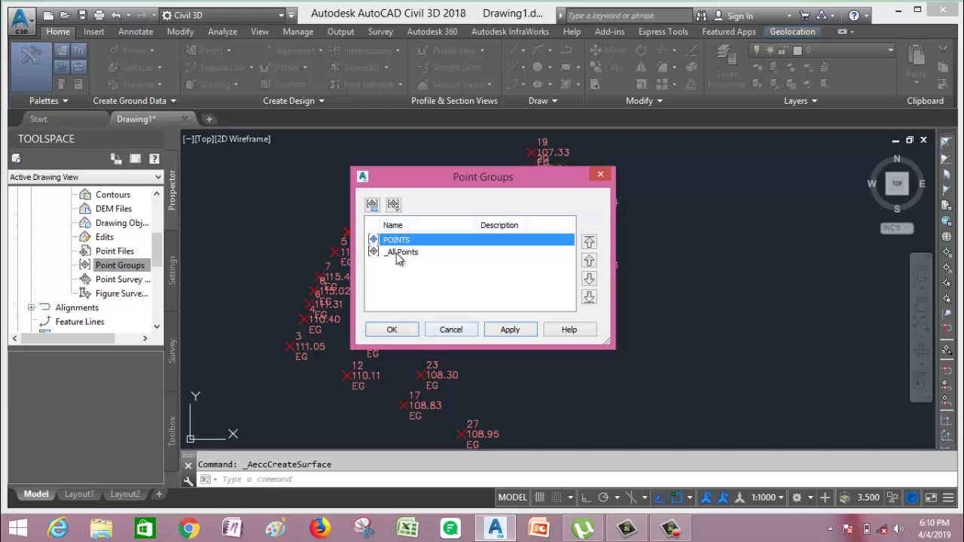
{"action": "left_click", "coordinate": [401, 254]}
{"action": "left_click", "coordinate": [510, 332]}
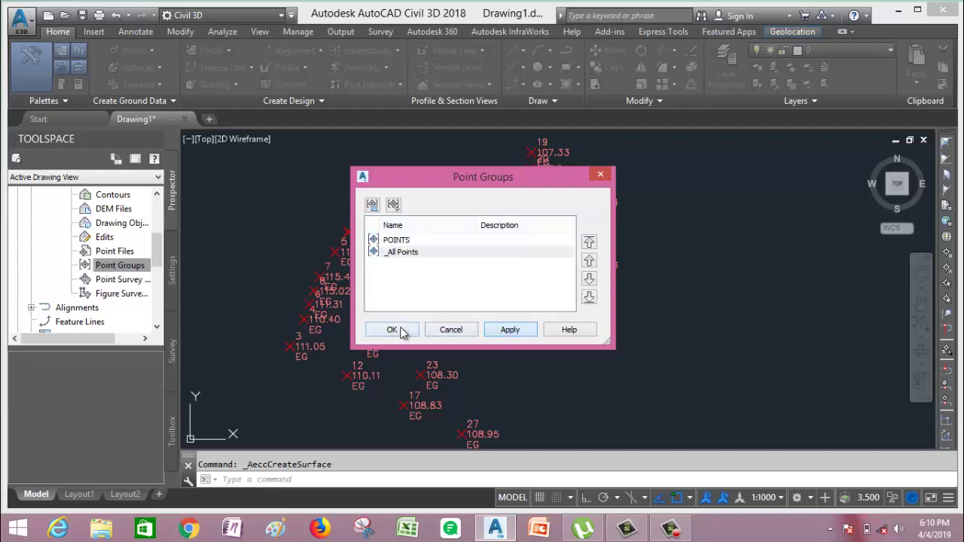
{"action": "left_click", "coordinate": [407, 255]}
{"action": "left_click", "coordinate": [508, 332]}
{"action": "left_click", "coordinate": [392, 331]}
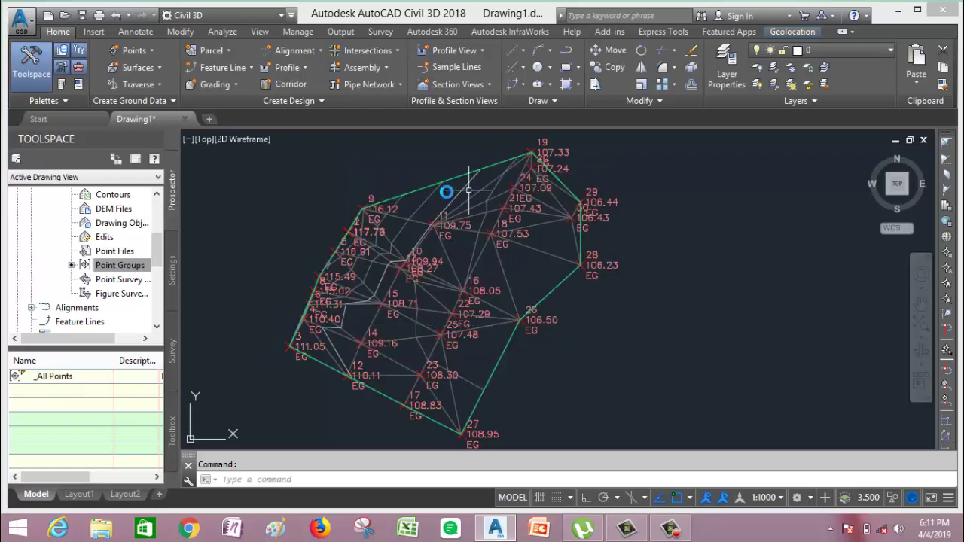
{"action": "scroll", "coordinate": [484, 199], "scroll_direction": "up", "scroll_amount": 5}
{"action": "scroll", "coordinate": [484, 200], "scroll_direction": "down", "scroll_amount": 5}
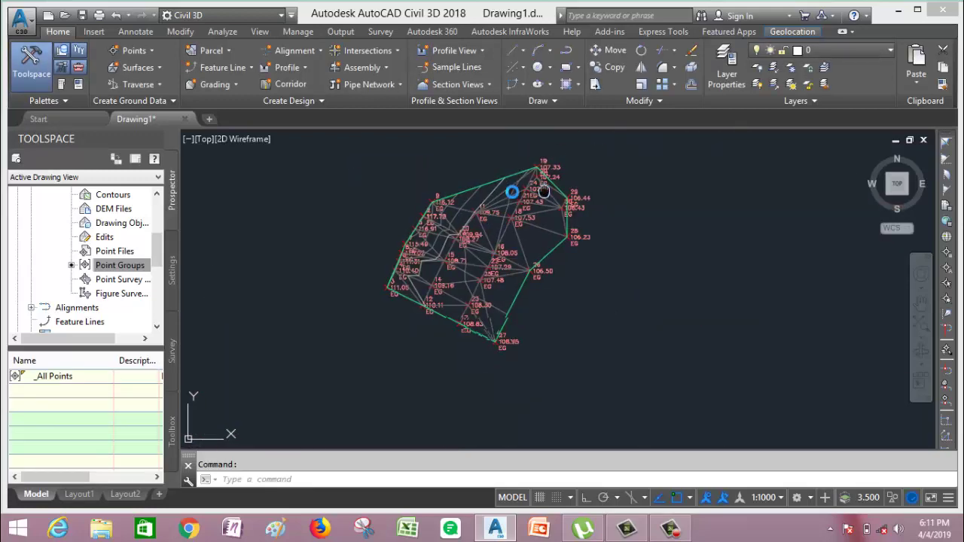
- Select all survey points in the drawing and open the properties of their point group
{"action": "scroll", "coordinate": [513, 191], "scroll_direction": "down", "scroll_amount": 1}
{"action": "scroll", "coordinate": [473, 192], "scroll_direction": "up", "scroll_amount": 2}
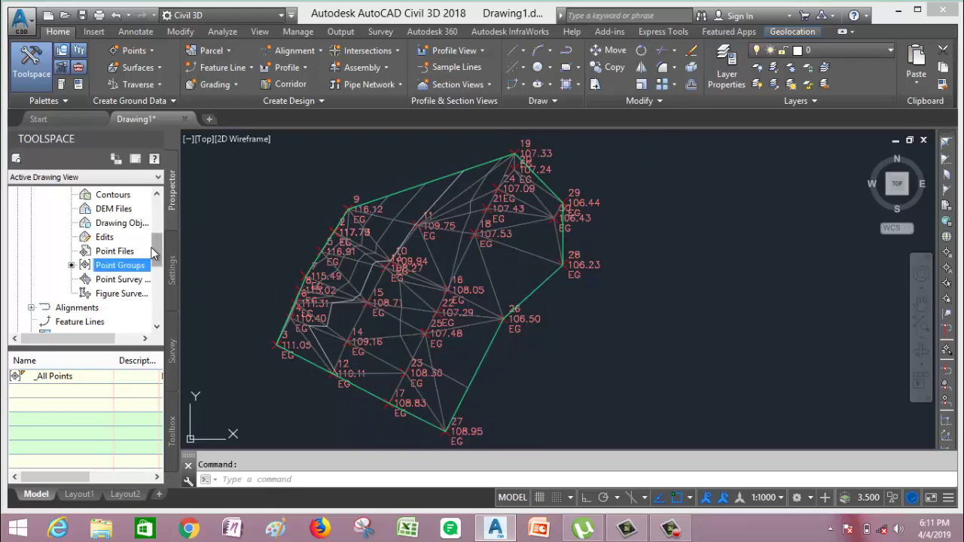
{"action": "left_click_drag", "start_coordinate": [160, 258], "coordinate": [160, 223]}
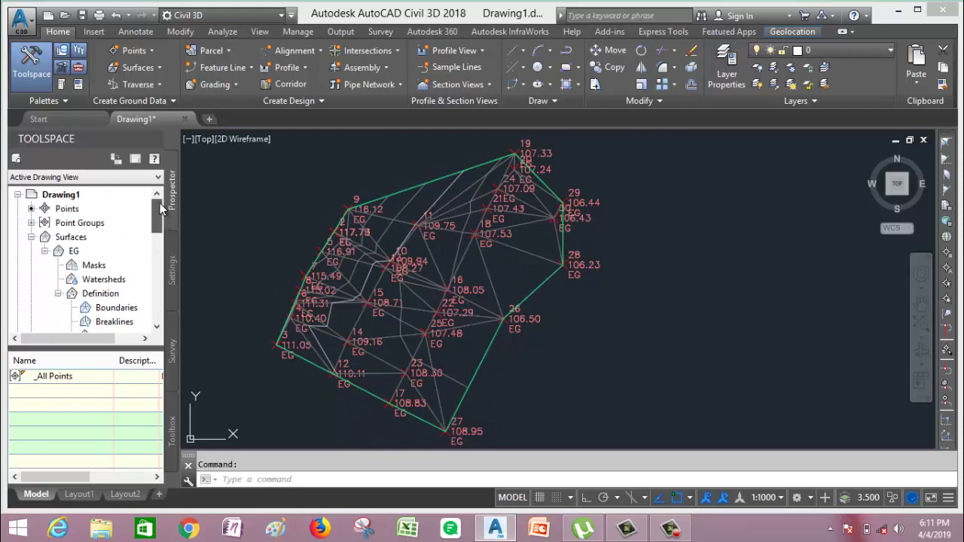
{"action": "left_click", "coordinate": [68, 210]}
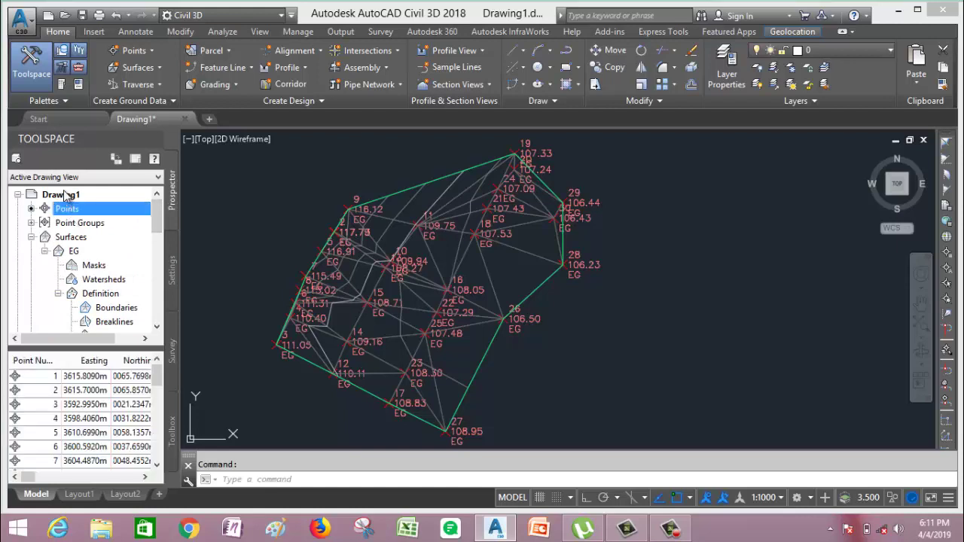
{"action": "right_click", "coordinate": [95, 216]}
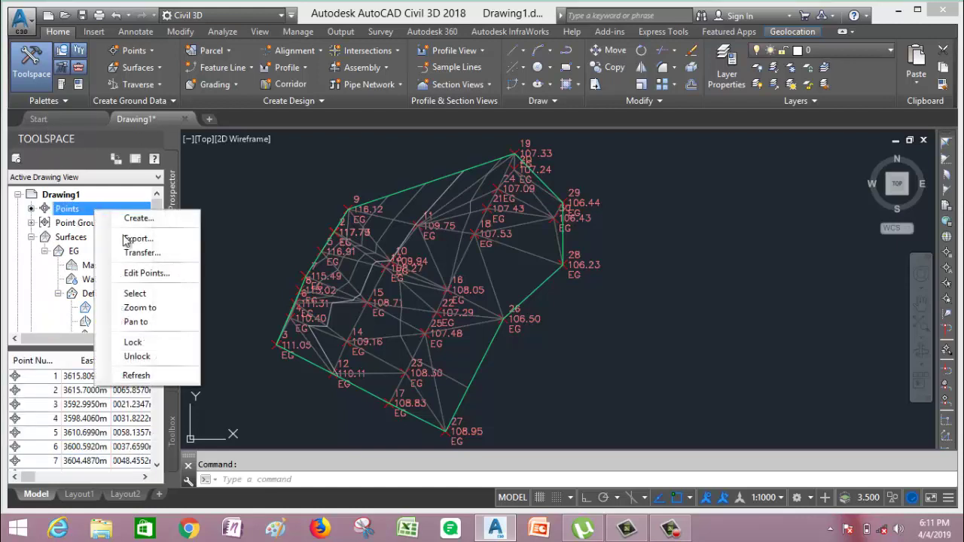
{"action": "left_click", "coordinate": [136, 294]}
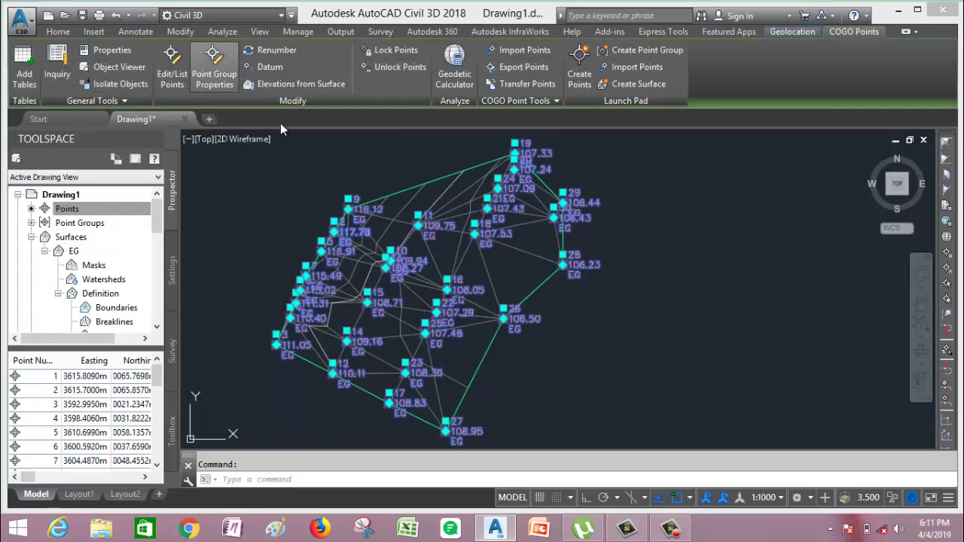
{"action": "left_click", "coordinate": [214, 78]}
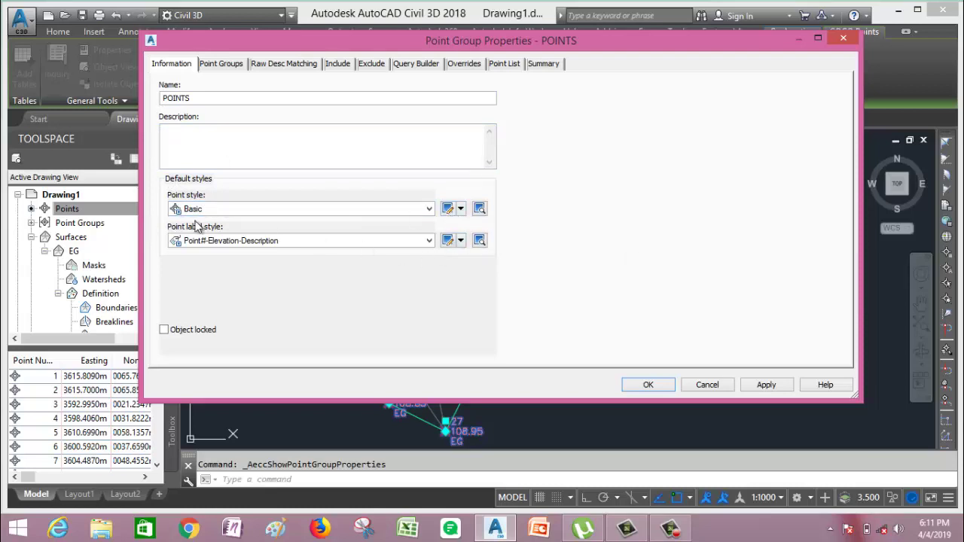
- Turn off the visibility of the marker and label components in the point group's Basic point style
{"action": "left_click", "coordinate": [447, 209]}
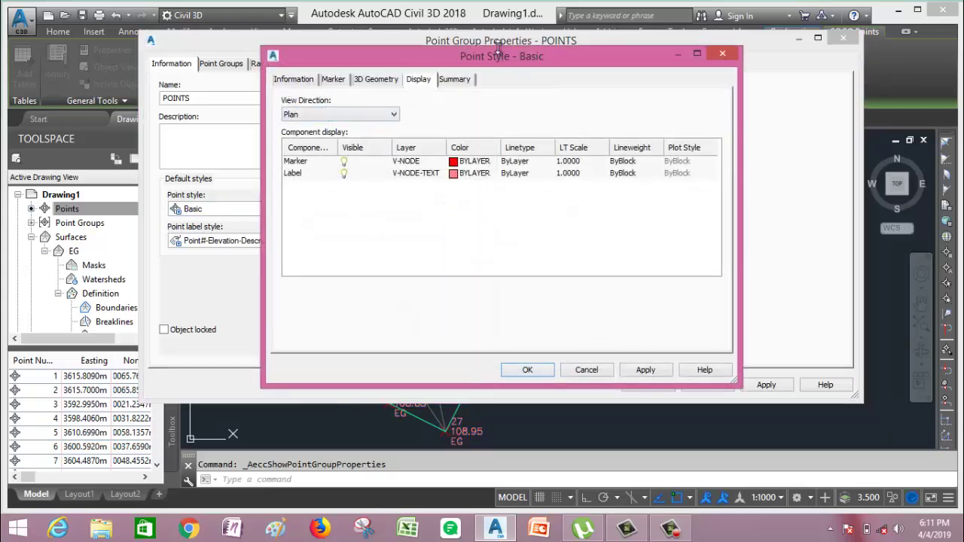
{"action": "left_click_drag", "start_coordinate": [485, 60], "coordinate": [401, 19]}
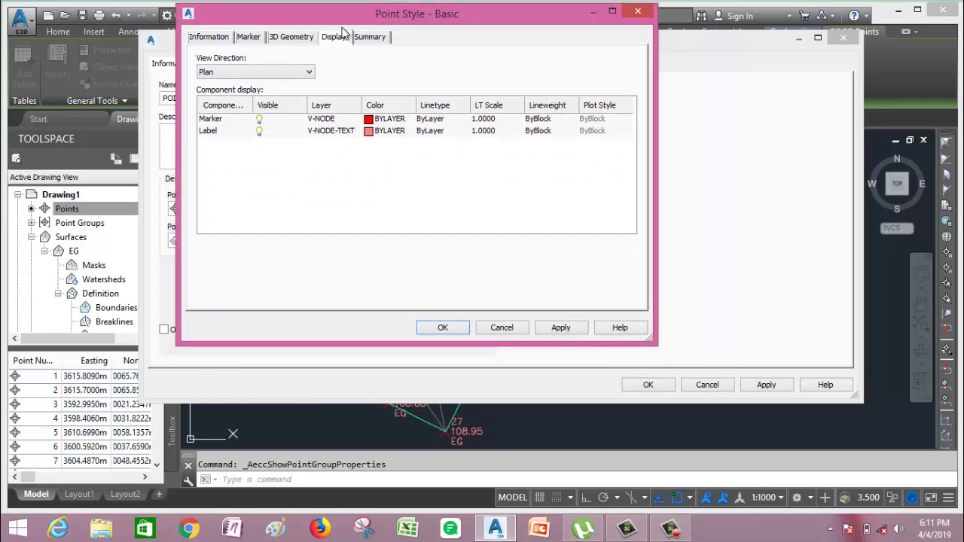
{"action": "left_click", "coordinate": [205, 39]}
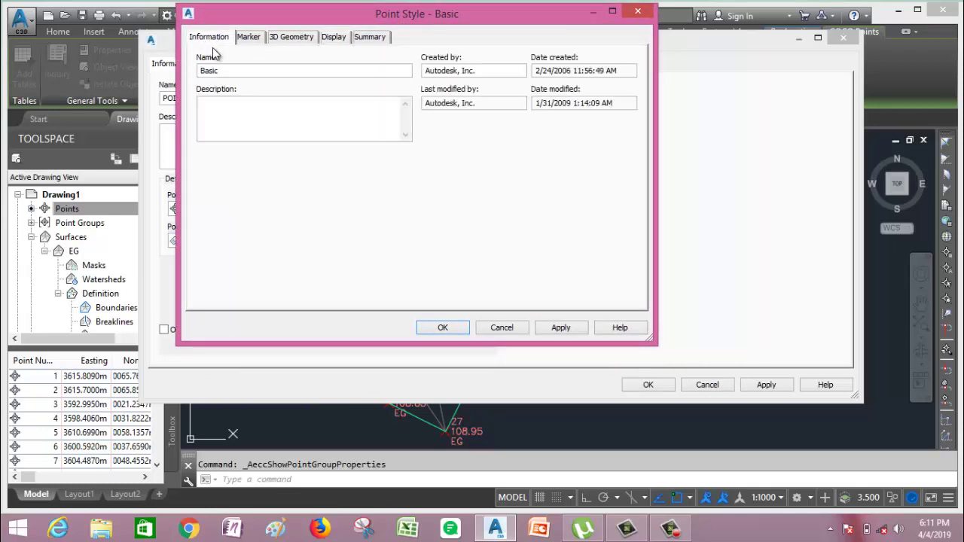
{"action": "left_click", "coordinate": [247, 39]}
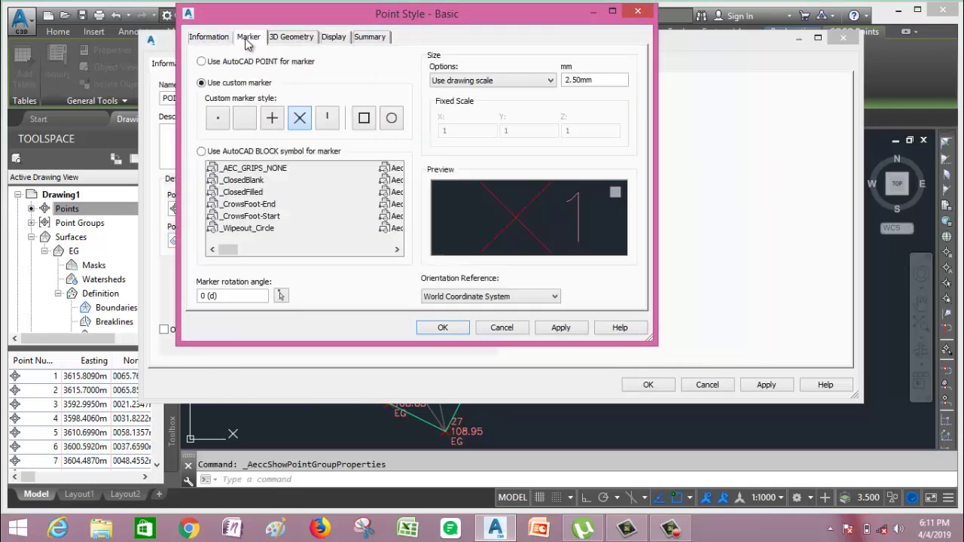
{"action": "left_click", "coordinate": [297, 41]}
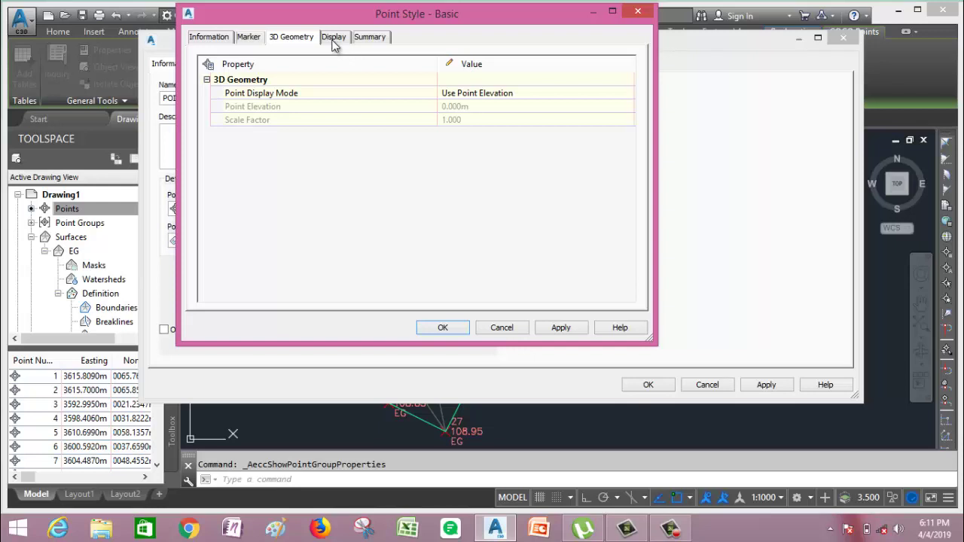
{"action": "left_click", "coordinate": [333, 42]}
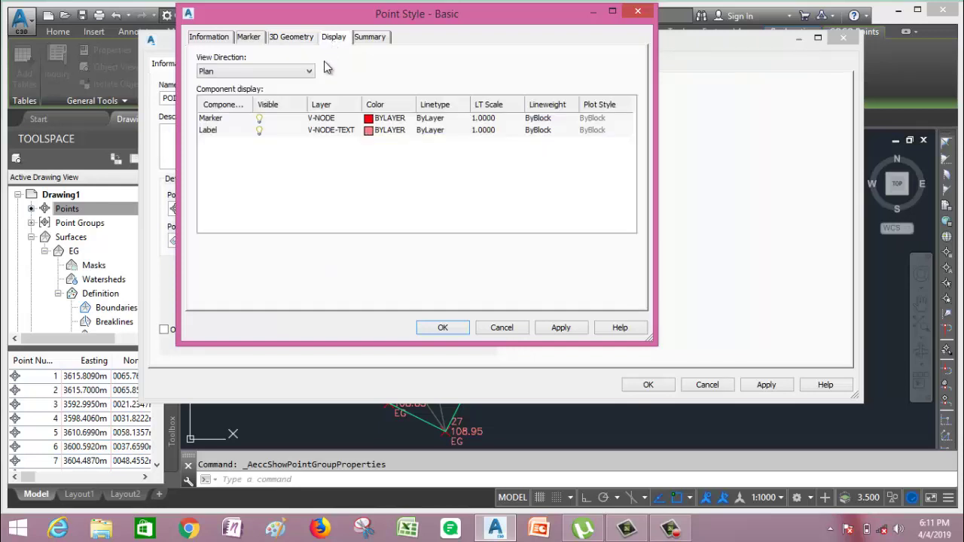
{"action": "left_click", "coordinate": [260, 119]}
{"action": "left_click", "coordinate": [260, 131]}
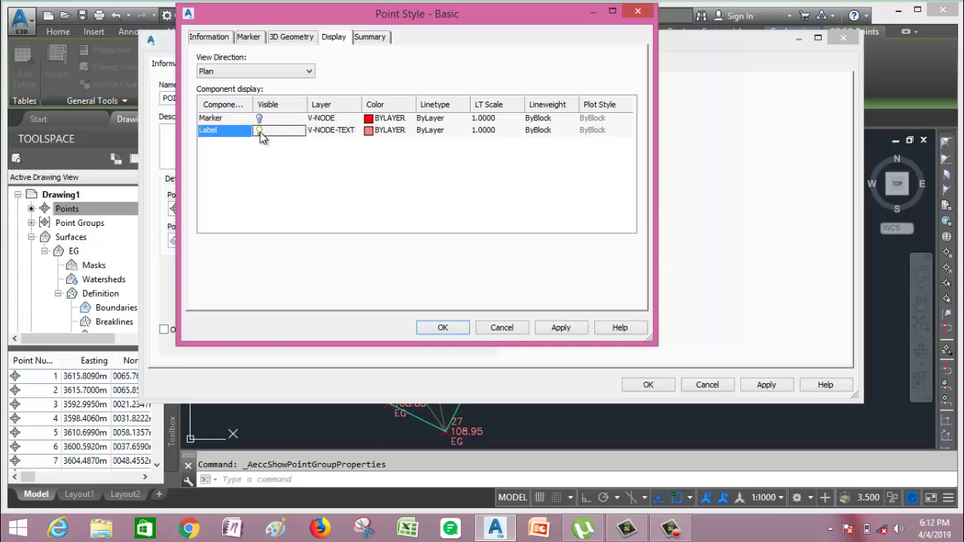
{"action": "left_click", "coordinate": [561, 328]}
{"action": "left_click", "coordinate": [441, 327]}
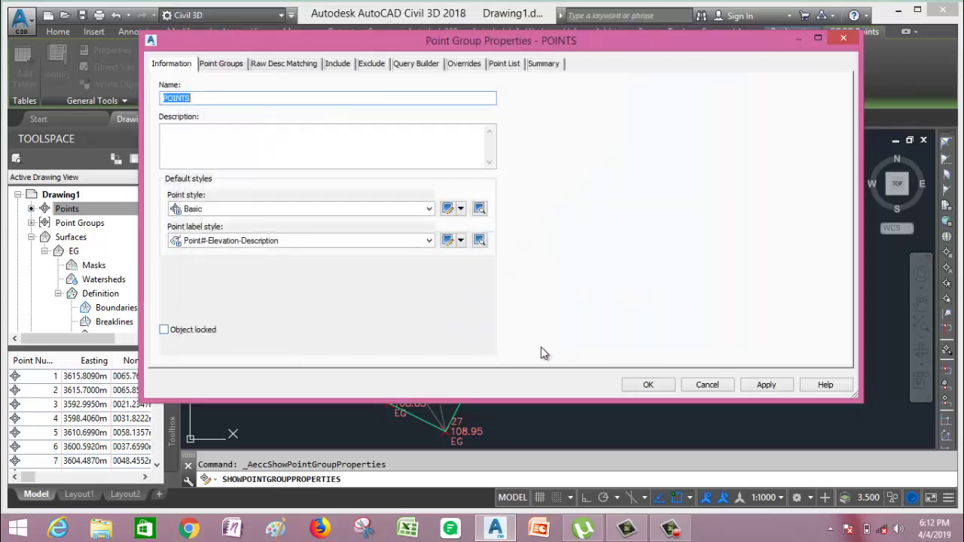
- Apply the POINTS group properties to the drawing and clear the point selection
{"action": "left_click", "coordinate": [764, 384]}
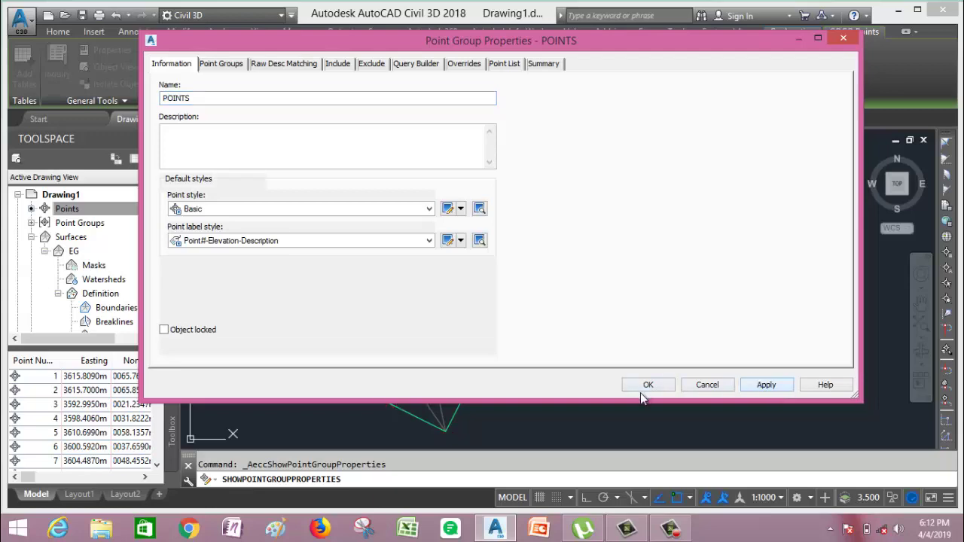
{"action": "left_click", "coordinate": [648, 384]}
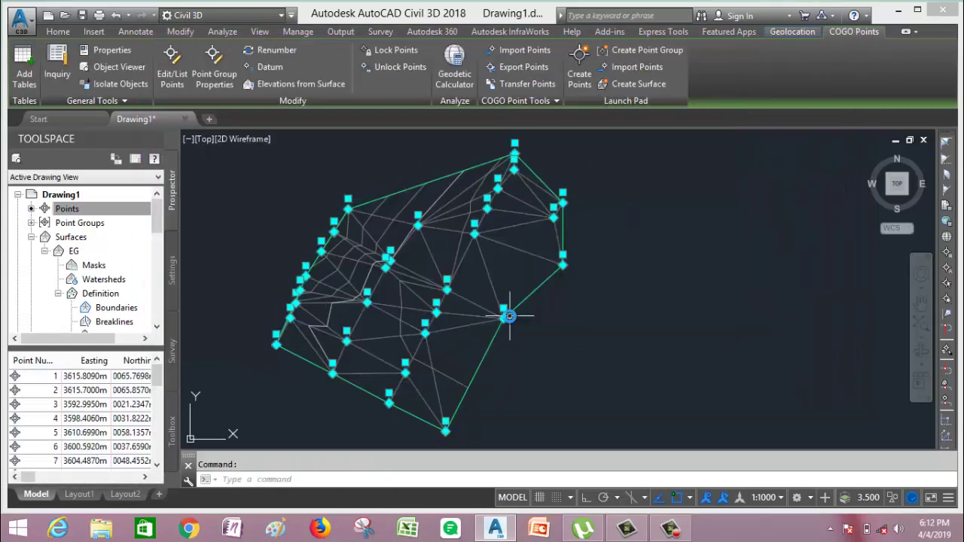
{"action": "key", "text": "Escape"}
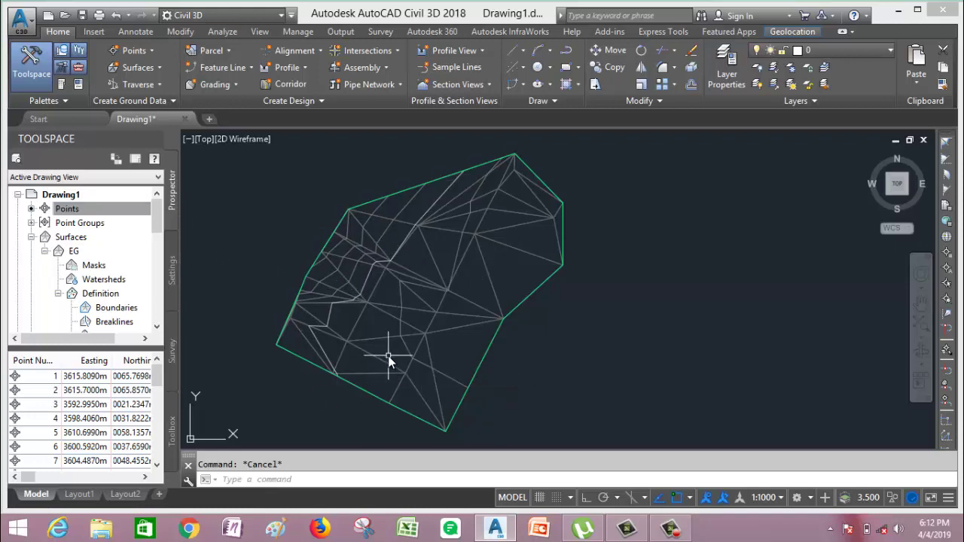
- Select the EG surface in the drawing and open its surface properties at the general information and default styles
{"action": "left_click", "coordinate": [435, 215]}
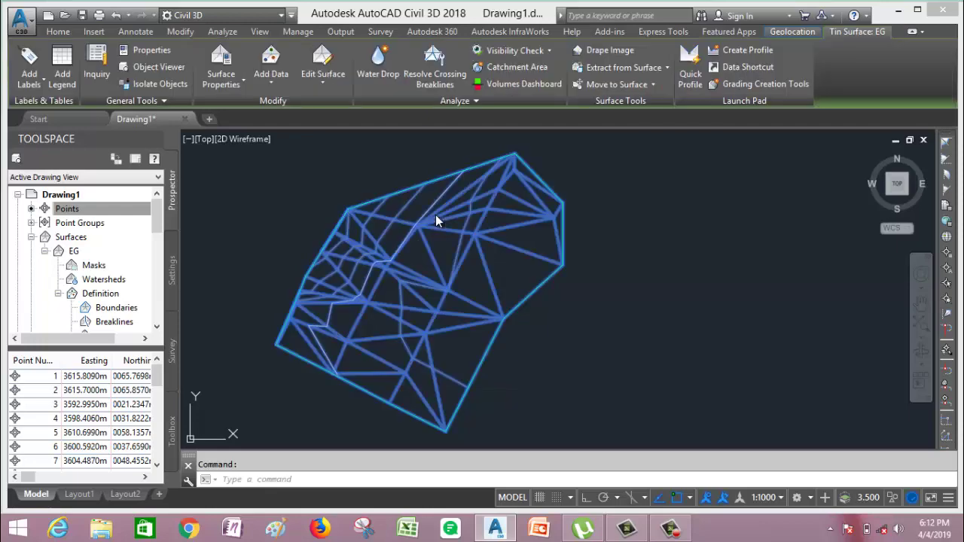
{"action": "right_click", "coordinate": [435, 215]}
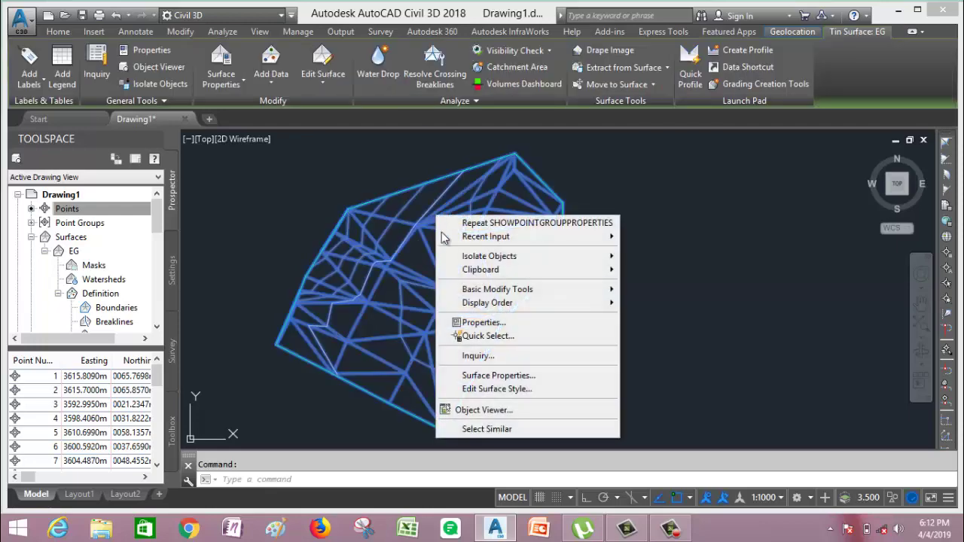
{"action": "left_click", "coordinate": [475, 376]}
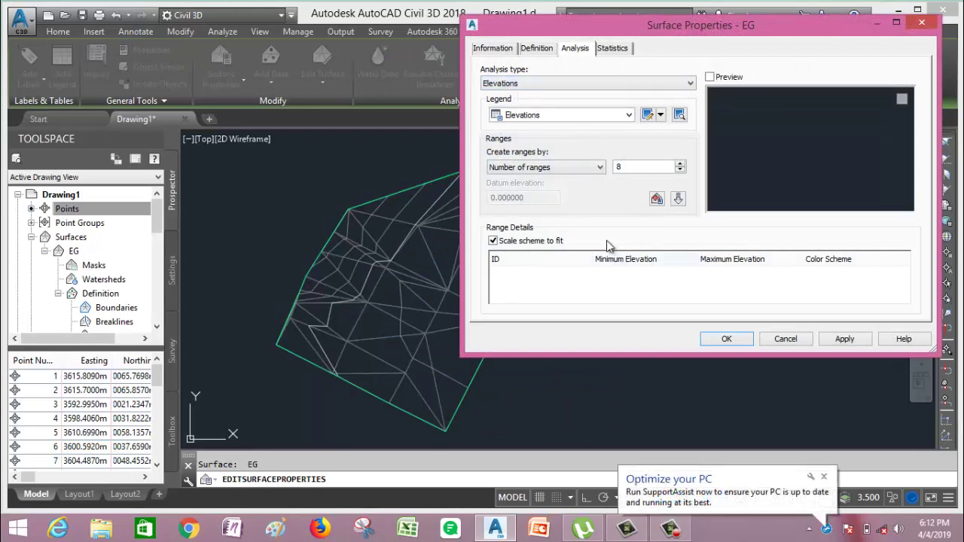
{"action": "left_click", "coordinate": [495, 49]}
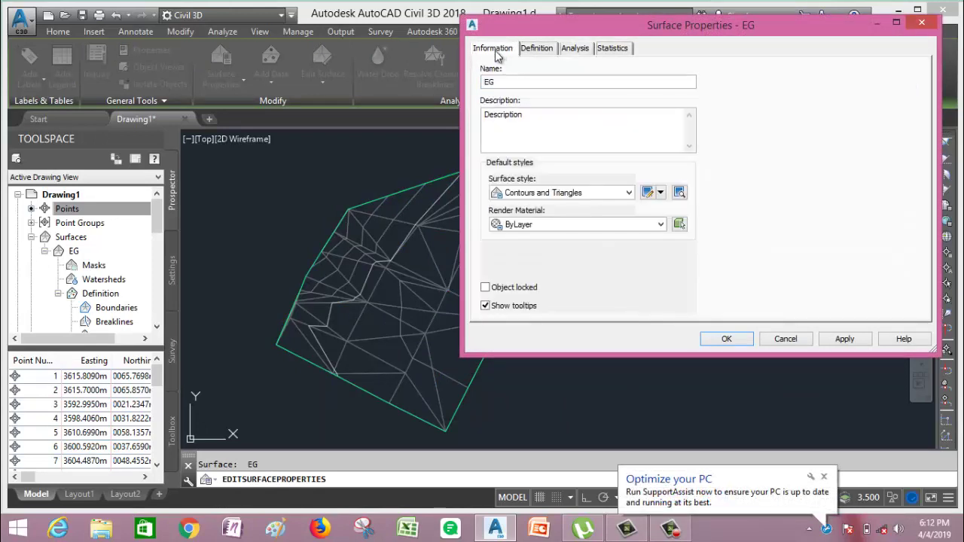
- Apply the Elevation Banding (2D) style to the EG surface
{"action": "left_click", "coordinate": [627, 193]}
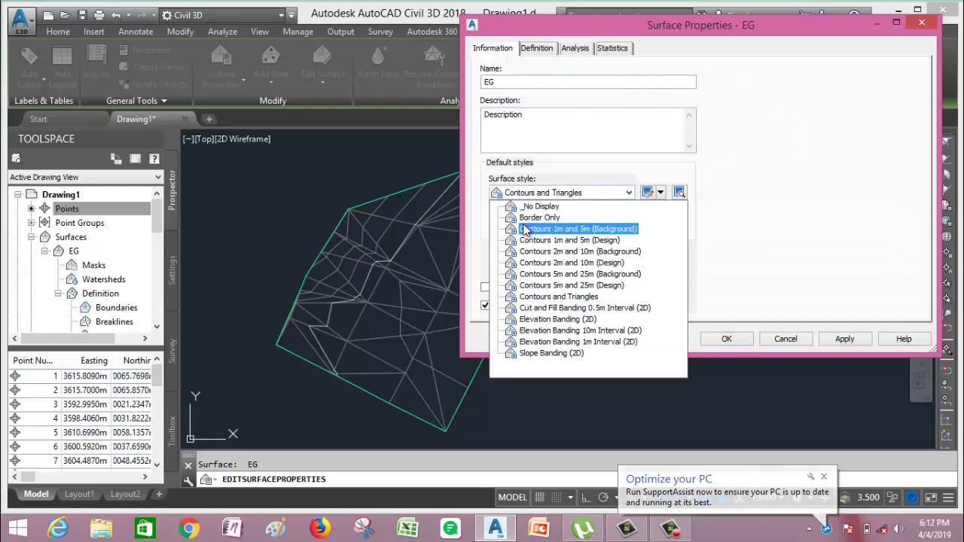
{"action": "left_click", "coordinate": [557, 319]}
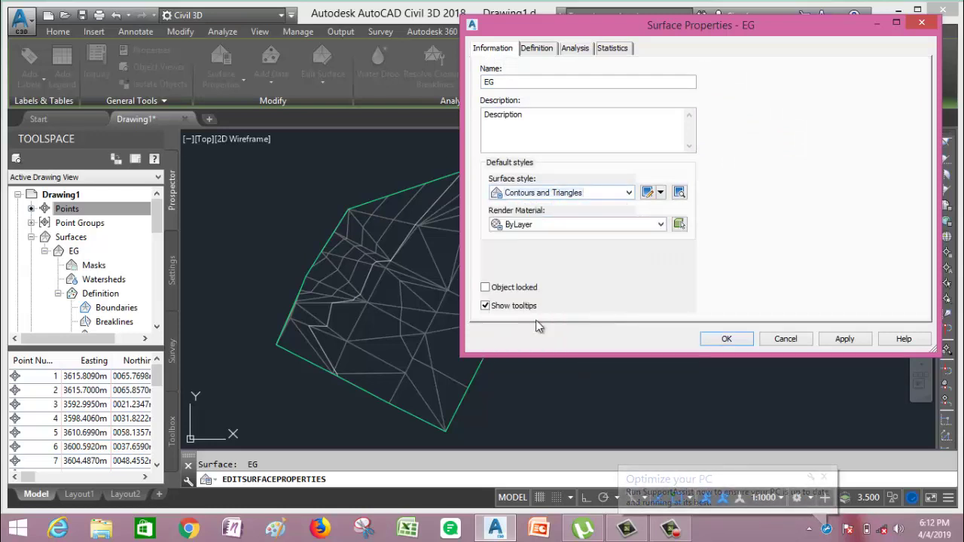
{"action": "left_click", "coordinate": [844, 339]}
- Set the EG surface's style to Elevation Banding 10m Interval (2D) and accept the surface properties
{"action": "left_click", "coordinate": [628, 193]}
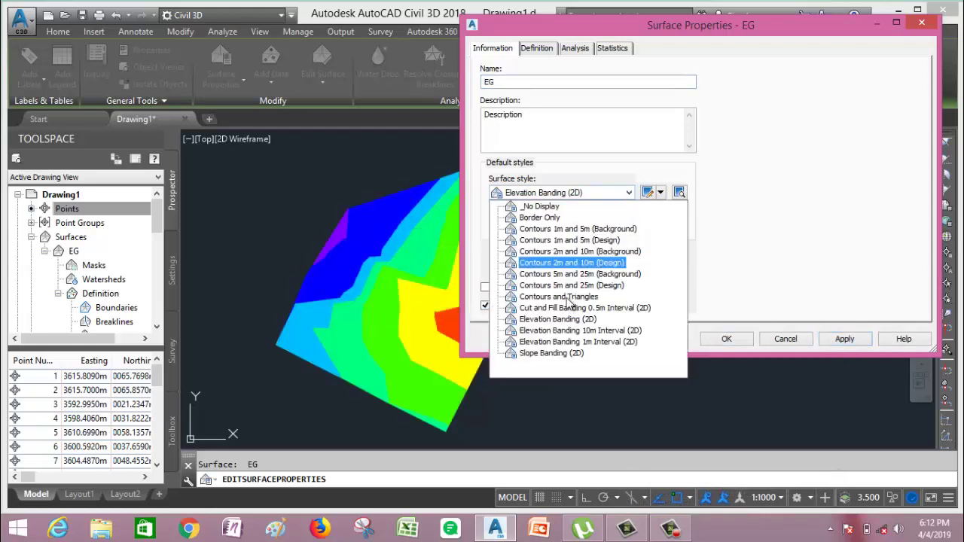
{"action": "left_click", "coordinate": [558, 332]}
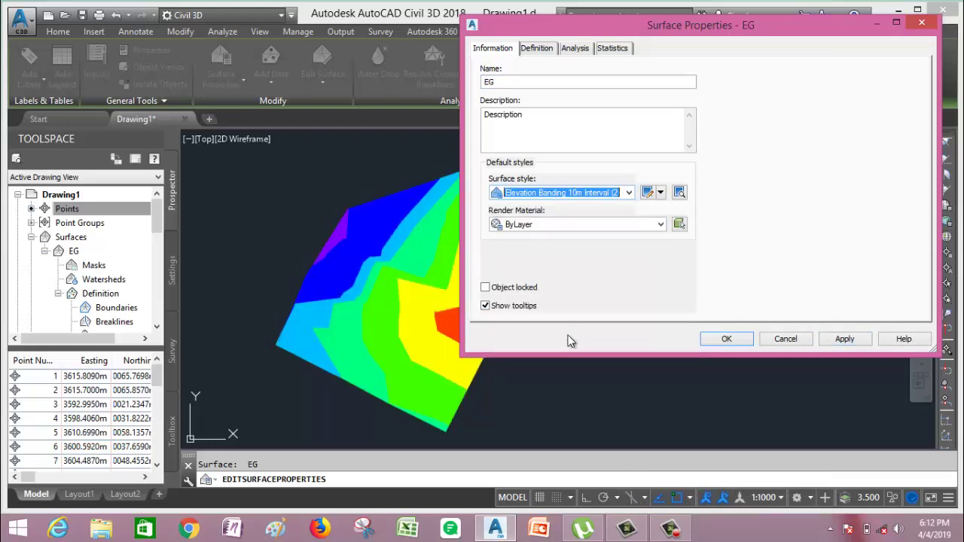
{"action": "left_click", "coordinate": [844, 339]}
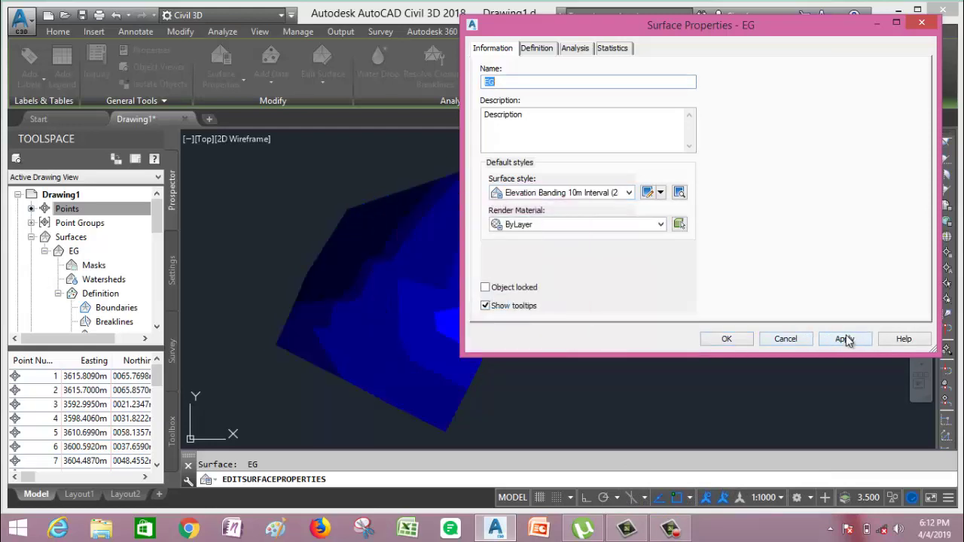
{"action": "left_click", "coordinate": [725, 339]}
{"action": "scroll", "coordinate": [344, 245], "scroll_direction": "up", "scroll_amount": 4}
{"action": "scroll", "coordinate": [451, 234], "scroll_direction": "down", "scroll_amount": 4}
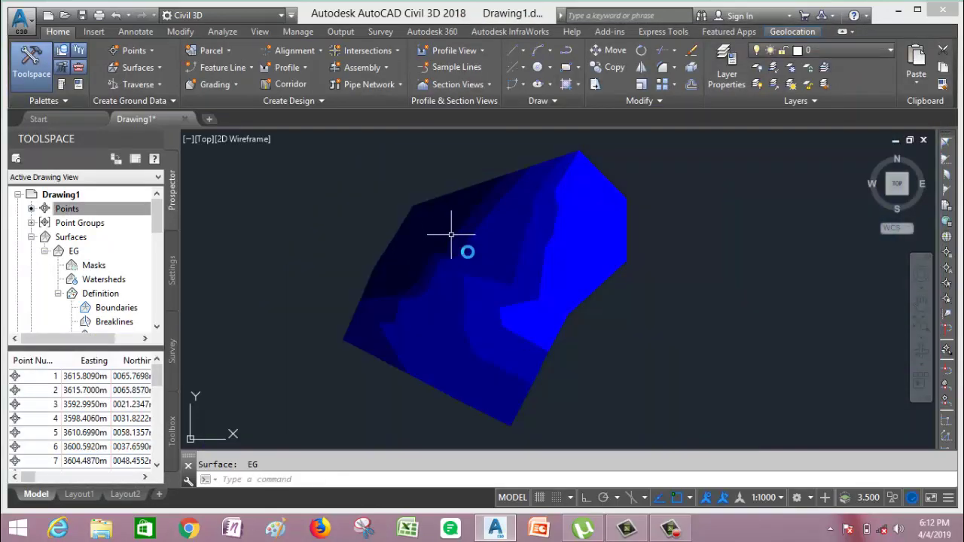
{"action": "scroll", "coordinate": [467, 252], "scroll_direction": "up", "scroll_amount": 2}
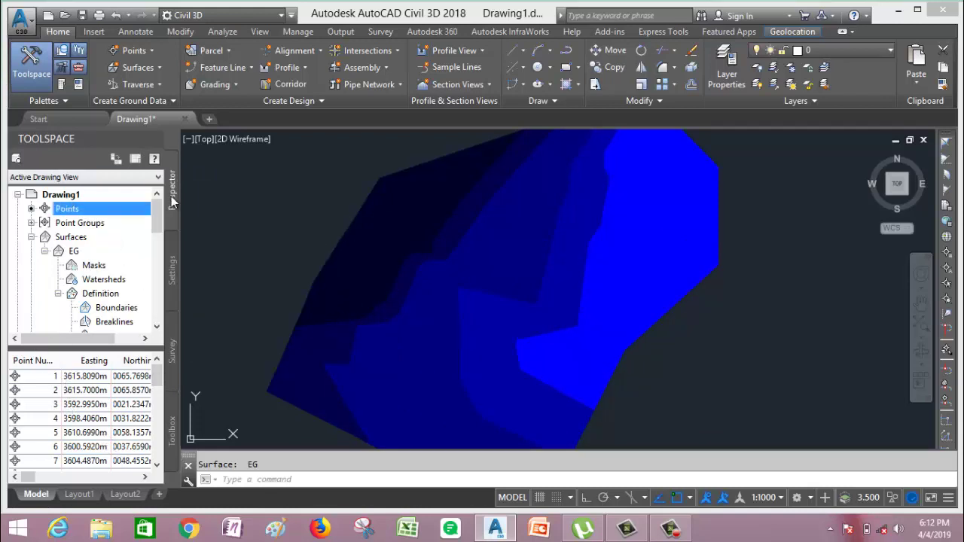
- Execute the Surface Report from the Surface category of the Toolbox's Reports Manager
{"action": "left_click", "coordinate": [173, 431]}
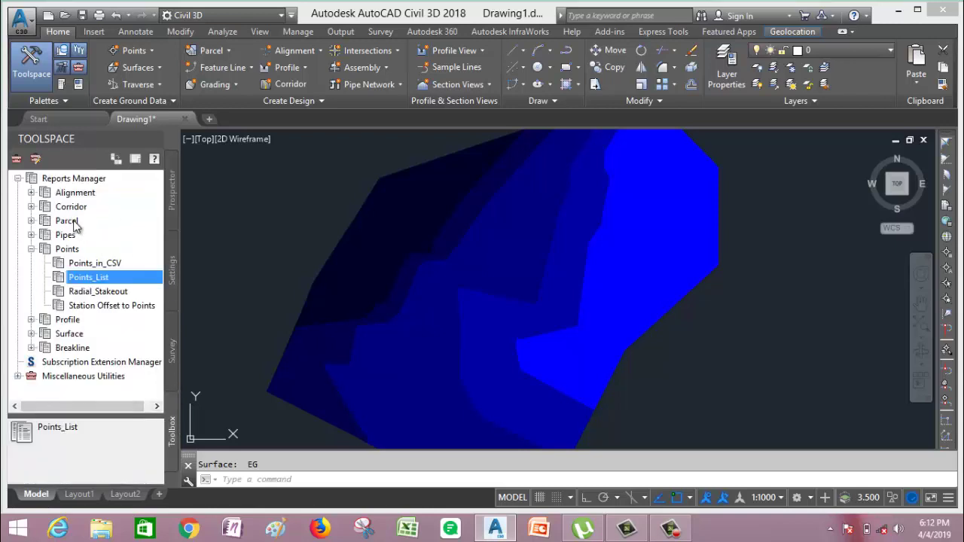
{"action": "left_click", "coordinate": [17, 179]}
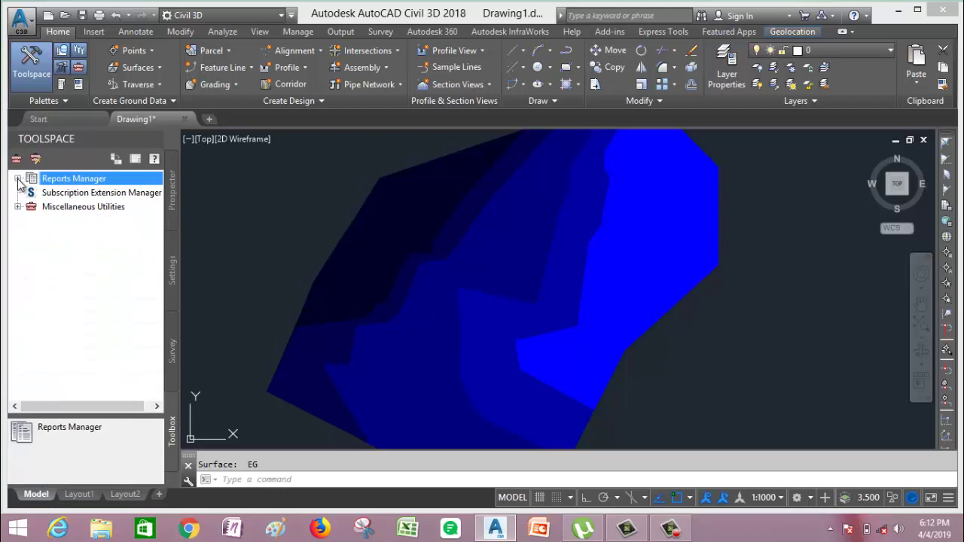
{"action": "left_click", "coordinate": [17, 178]}
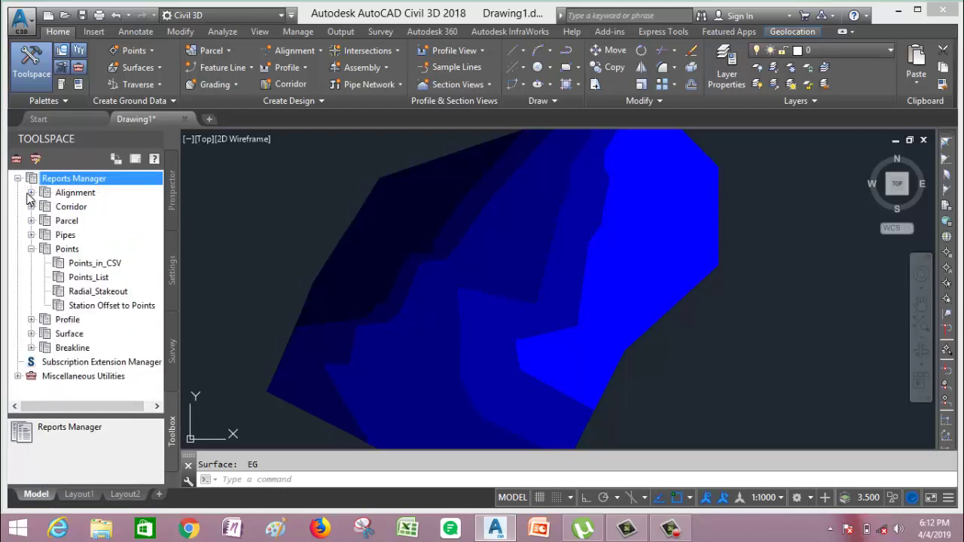
{"action": "left_click", "coordinate": [32, 250]}
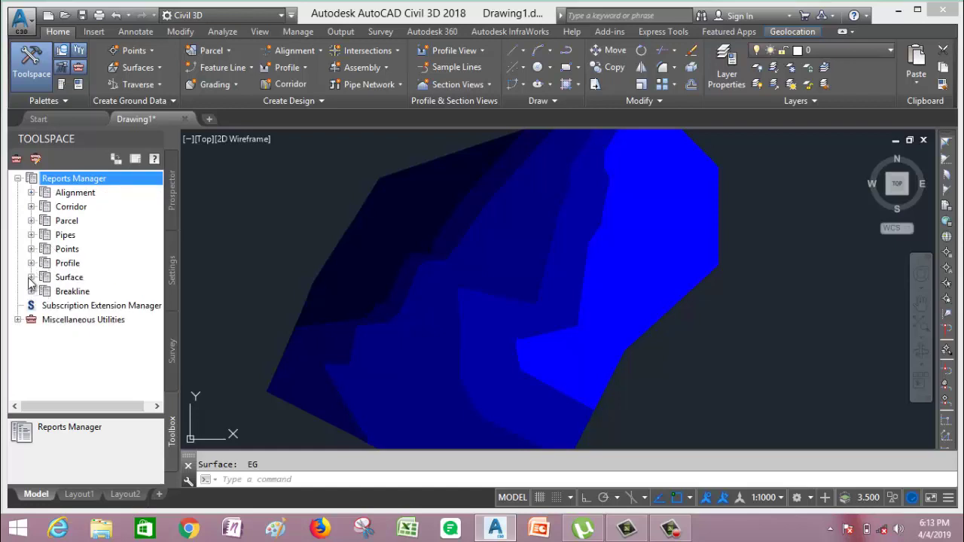
{"action": "left_click", "coordinate": [31, 278]}
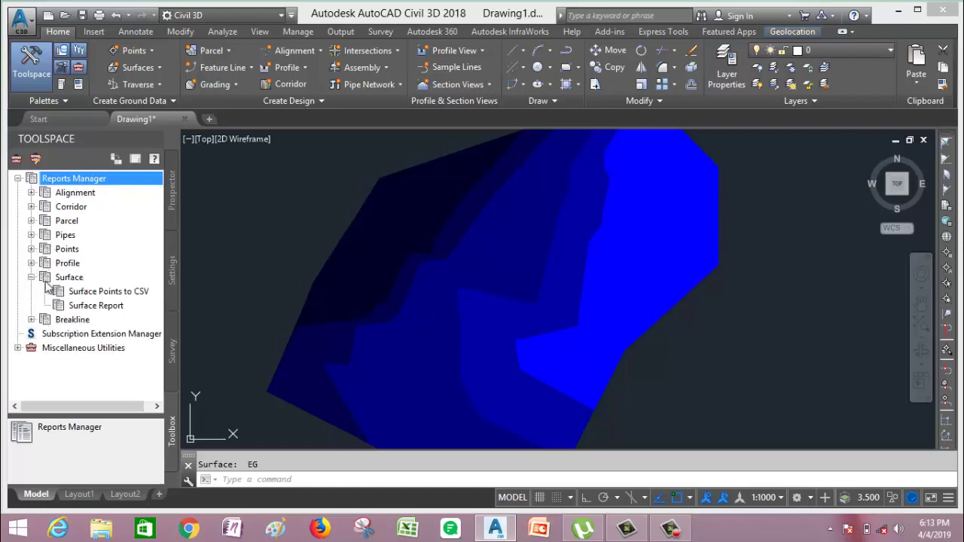
{"action": "left_click", "coordinate": [85, 307]}
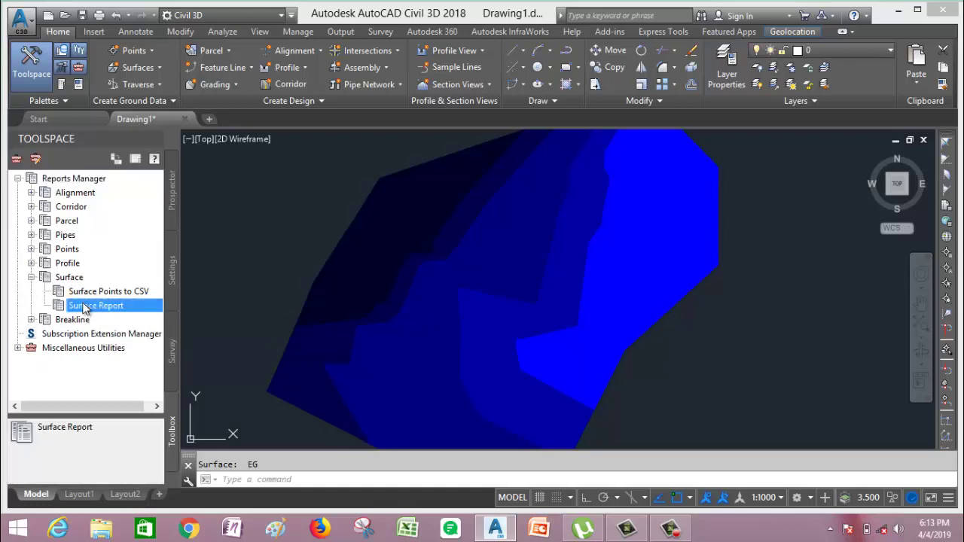
{"action": "right_click", "coordinate": [85, 307]}
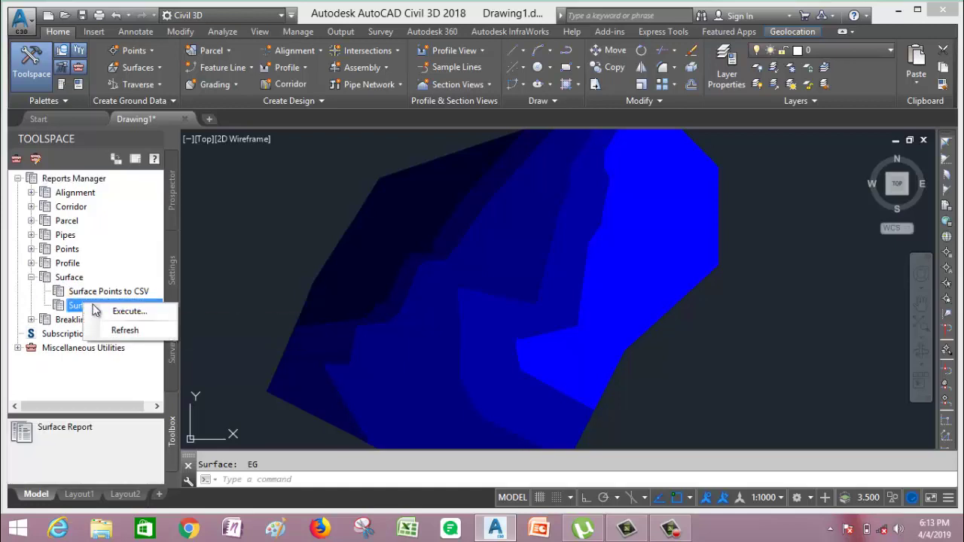
{"action": "left_click", "coordinate": [147, 310]}
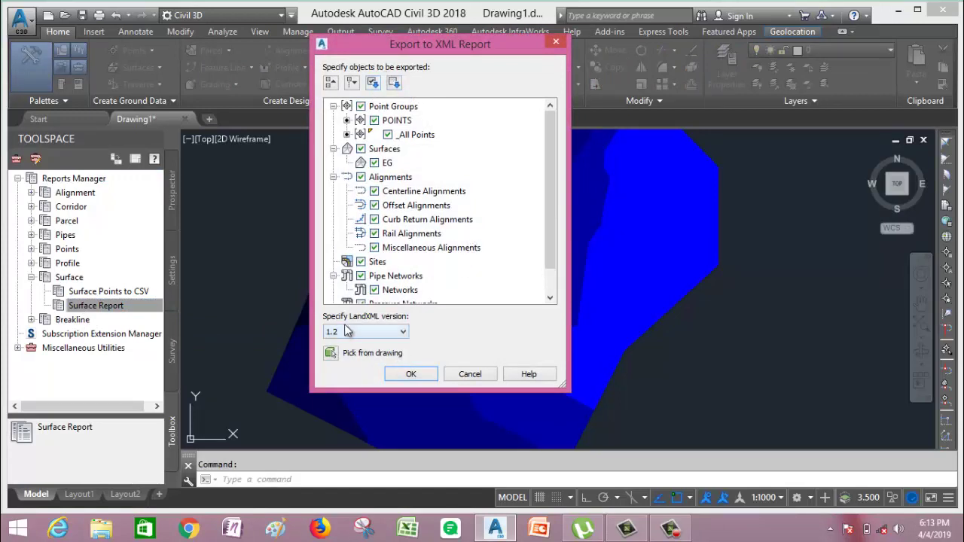
- Accept all objects for export and save the report as CivilReport.xls-SURFACE in the all report folder
{"action": "left_click", "coordinate": [409, 374]}
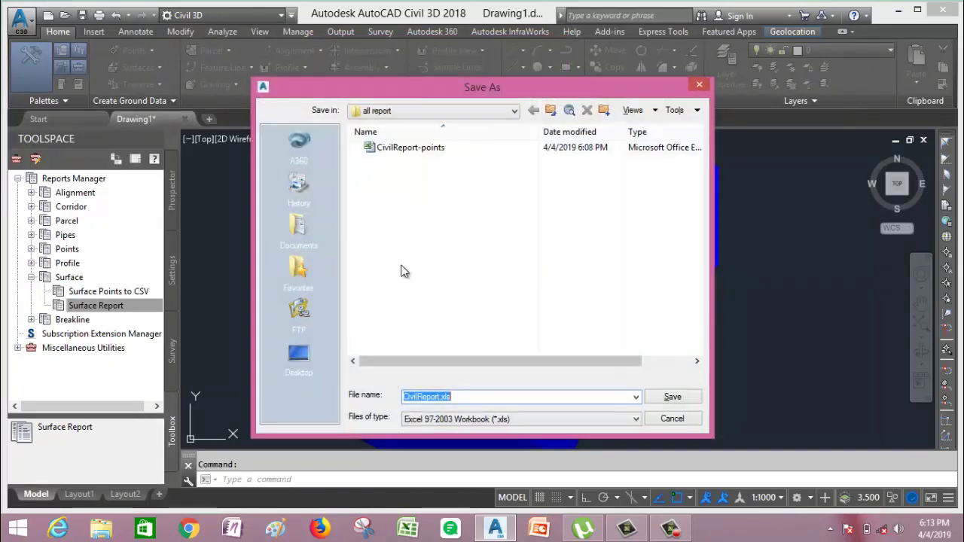
{"action": "left_click", "coordinate": [468, 398]}
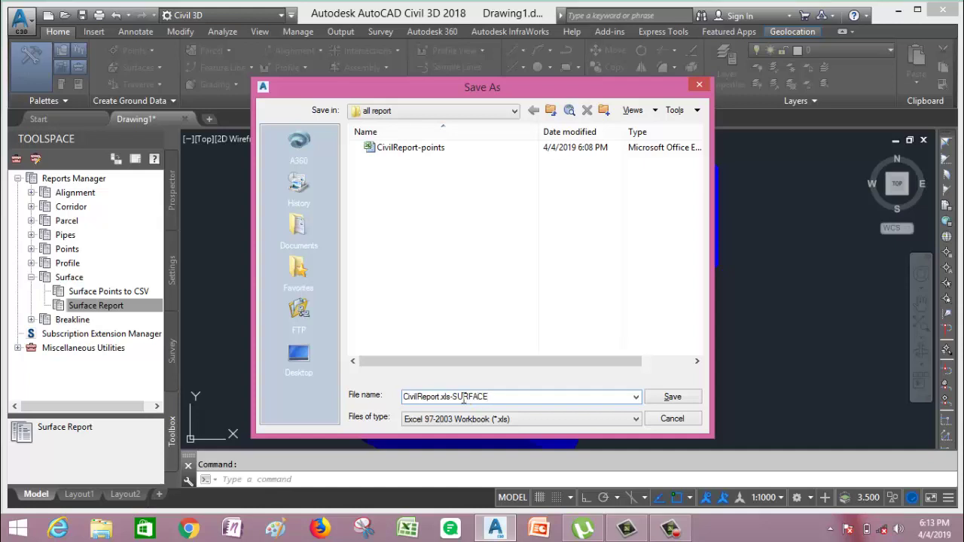
{"action": "left_click", "coordinate": [674, 397]}
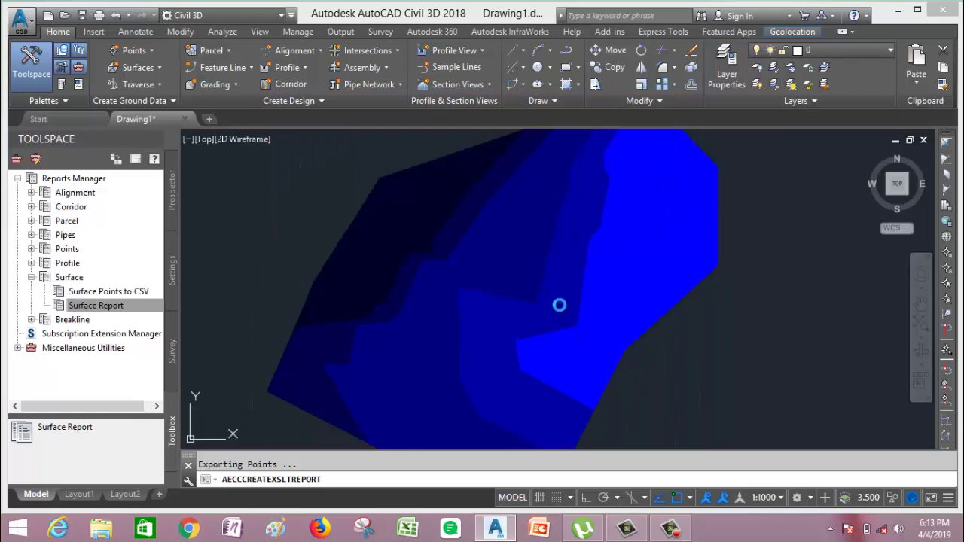
- Review the exported surface report, delete its header rows 1 to 15 and close the workbook
{"action": "scroll", "coordinate": [354, 258], "scroll_direction": "down", "scroll_amount": 2}
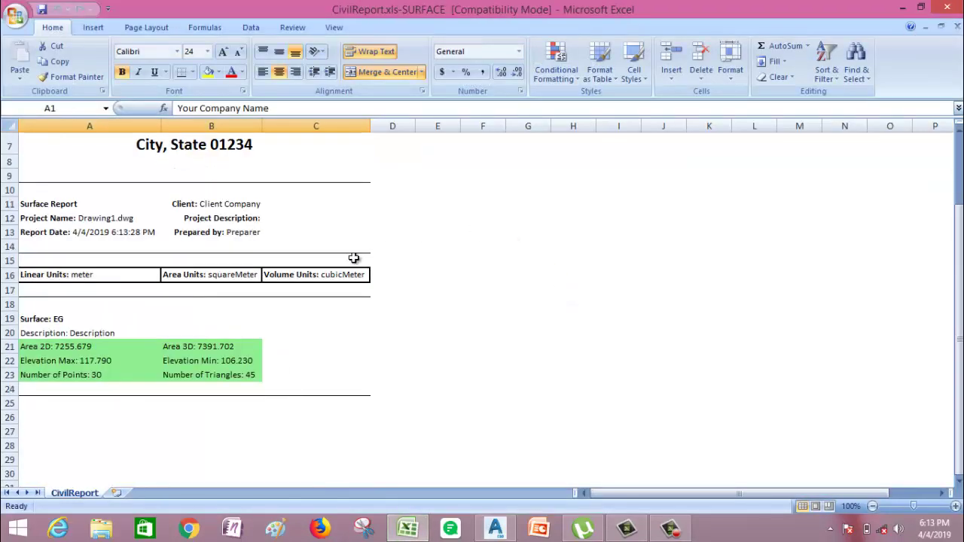
{"action": "scroll", "coordinate": [161, 279], "scroll_direction": "up", "scroll_amount": 2}
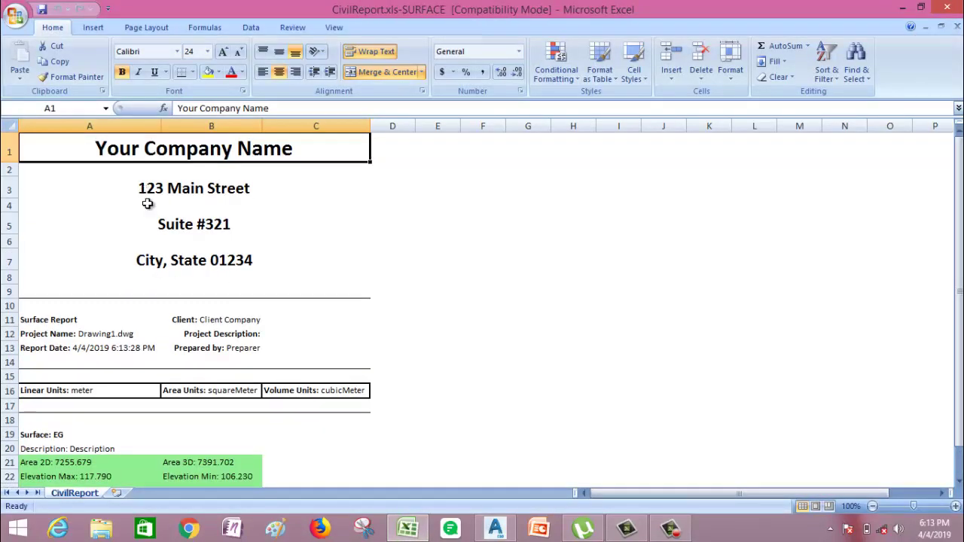
{"action": "scroll", "coordinate": [208, 230], "scroll_direction": "down", "scroll_amount": 1}
{"action": "scroll", "coordinate": [96, 261], "scroll_direction": "up", "scroll_amount": 1}
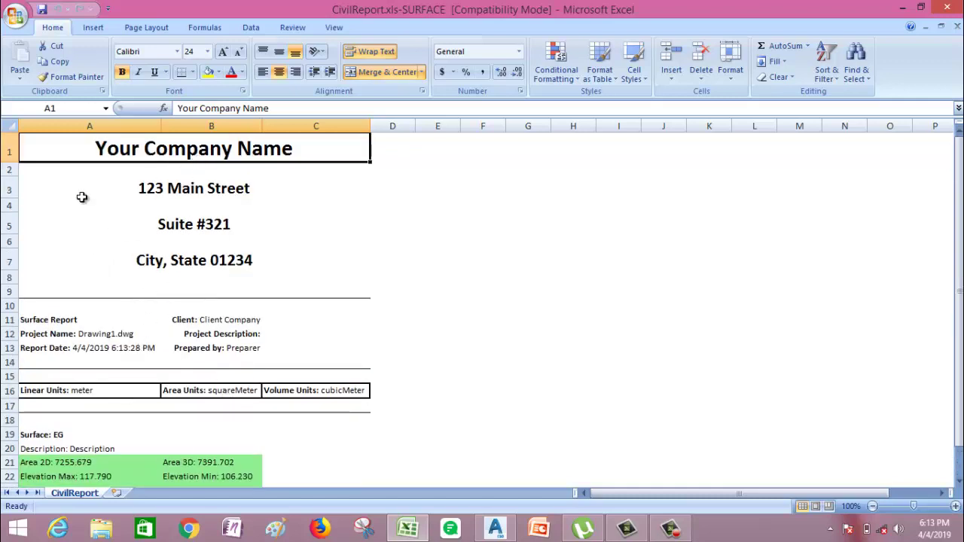
{"action": "left_click_drag", "start_coordinate": [9, 152], "coordinate": [11, 383]}
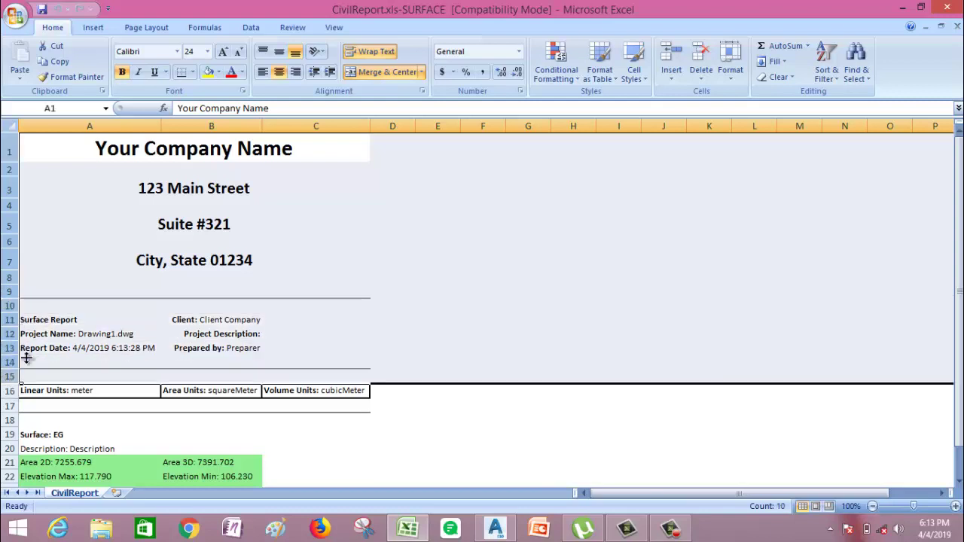
{"action": "left_click", "coordinate": [701, 53]}
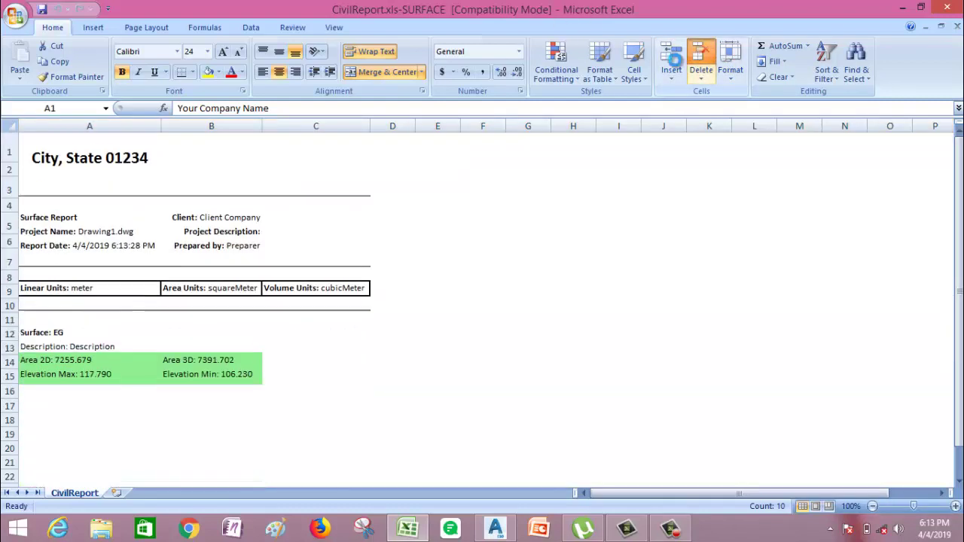
{"action": "left_click", "coordinate": [431, 240]}
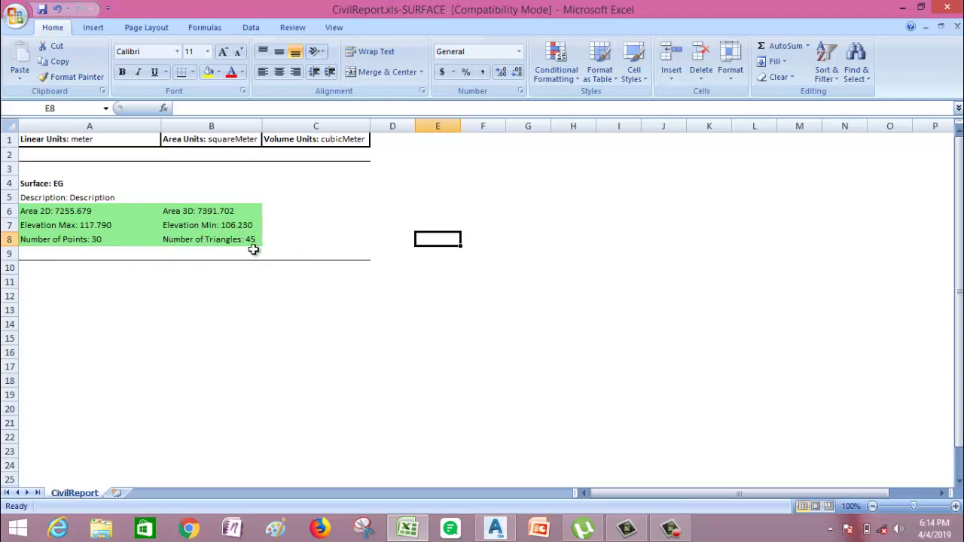
{"action": "left_click", "coordinate": [625, 224]}
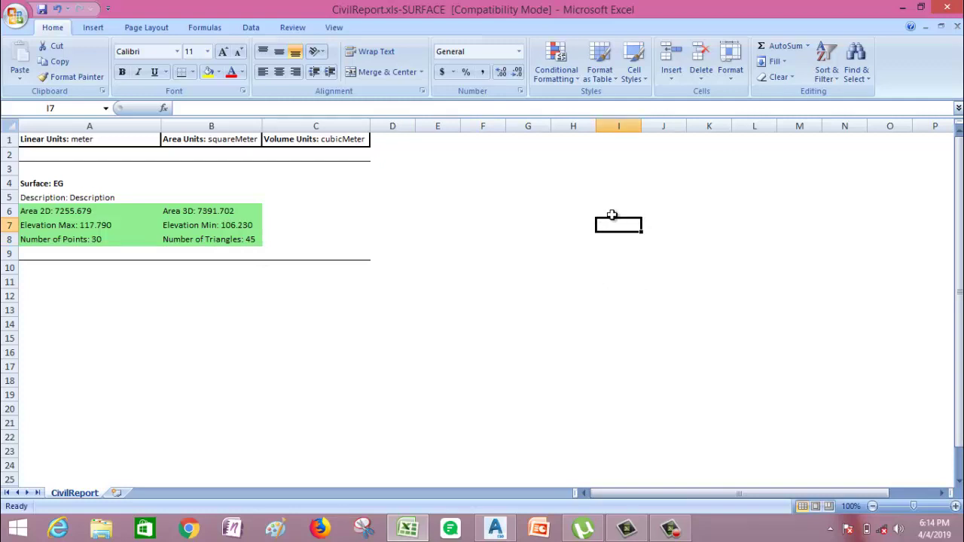
{"action": "left_click", "coordinate": [945, 9]}
{"action": "left_click", "coordinate": [484, 299]}
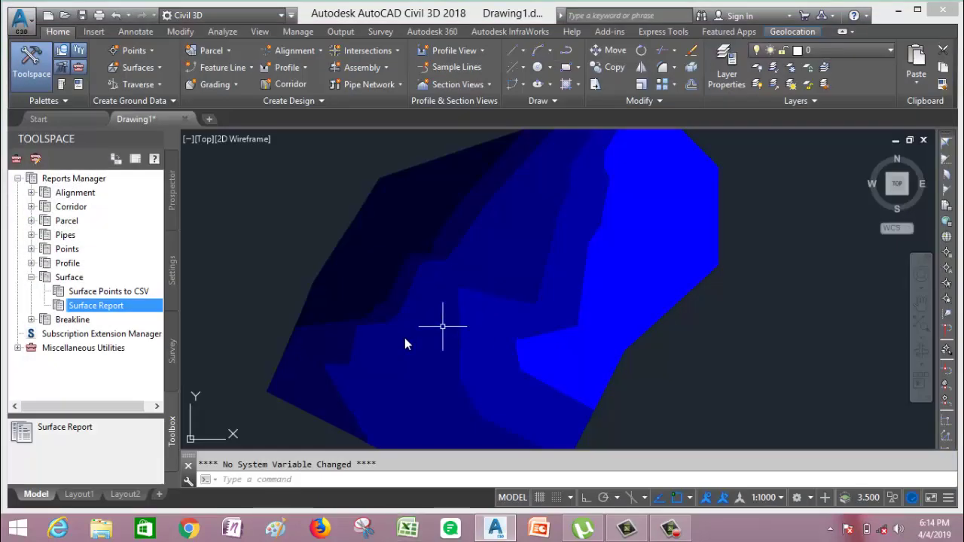
- Change the EG surface's style to Contours and Triangles in its surface properties
{"action": "scroll", "coordinate": [476, 261], "scroll_direction": "down", "scroll_amount": 3}
{"action": "left_click", "coordinate": [484, 263]}
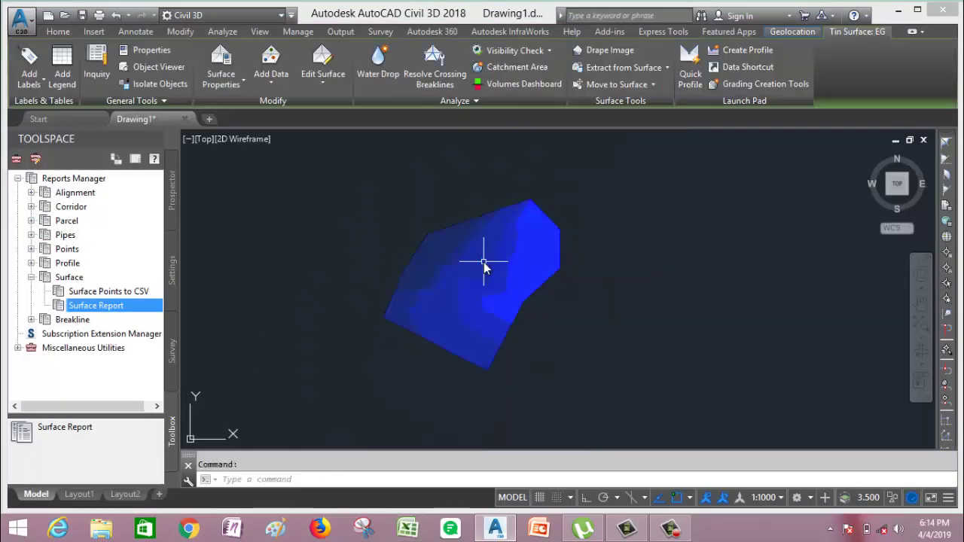
{"action": "right_click", "coordinate": [484, 263]}
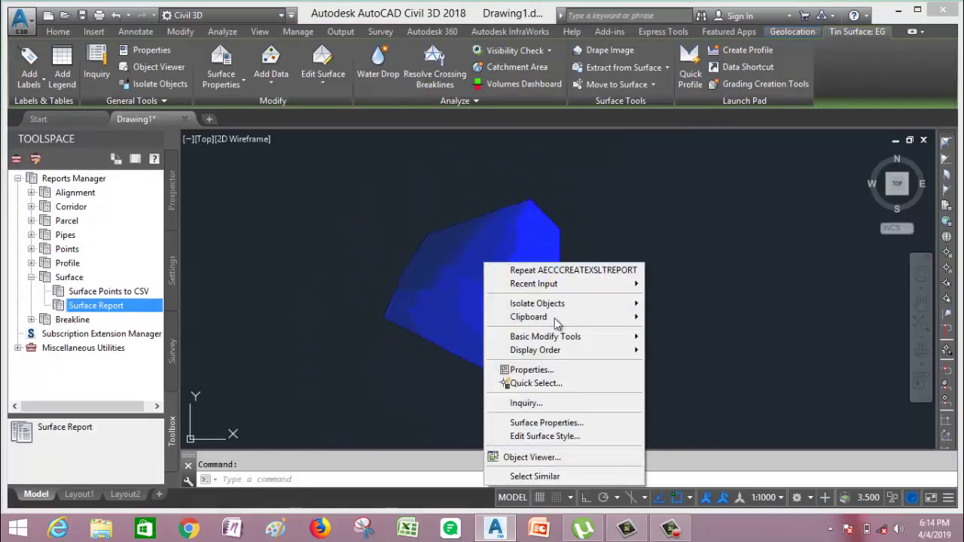
{"action": "left_click", "coordinate": [528, 422]}
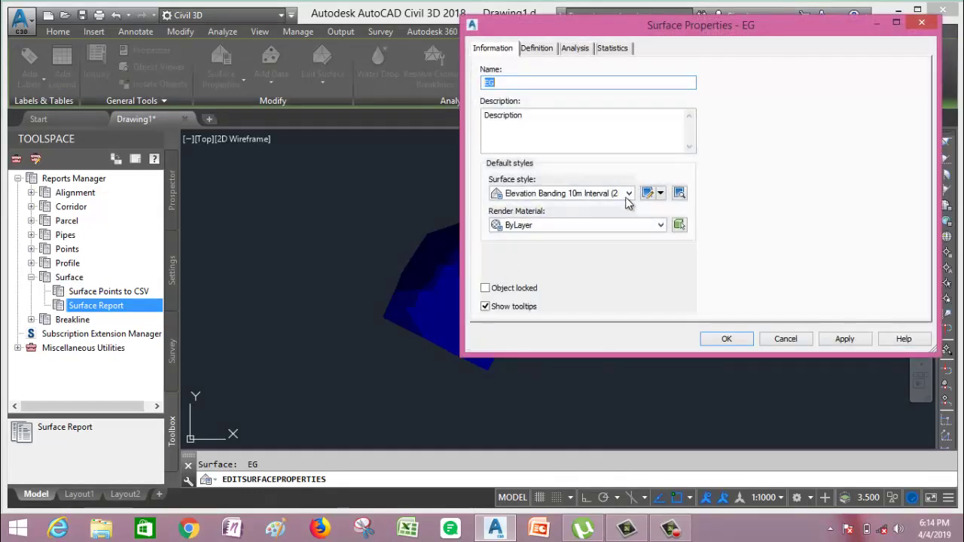
{"action": "left_click", "coordinate": [630, 193]}
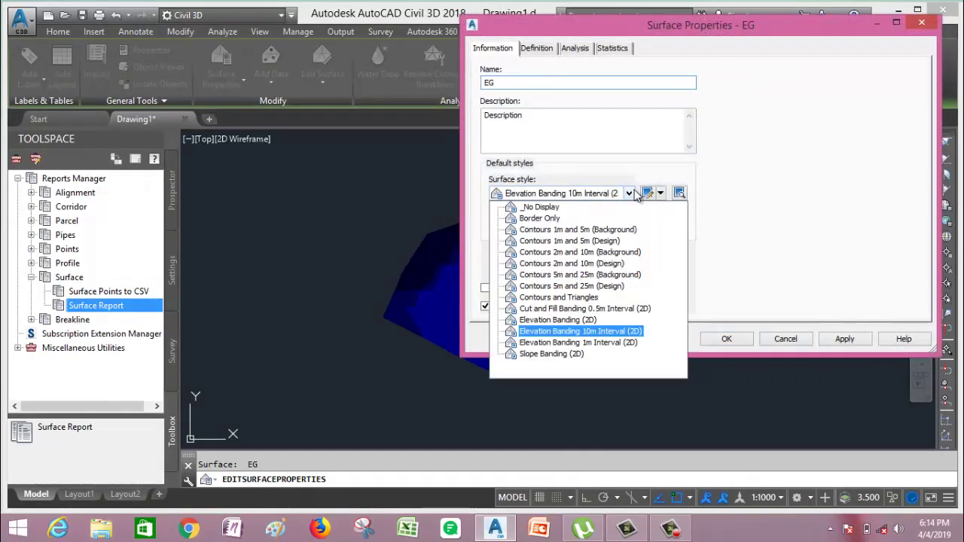
{"action": "left_click", "coordinate": [560, 298]}
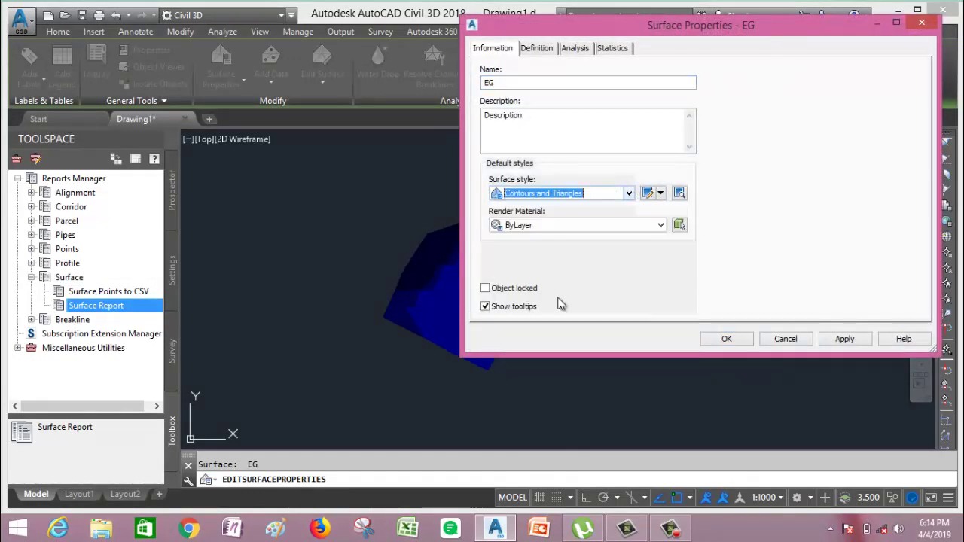
{"action": "left_click", "coordinate": [839, 338]}
{"action": "left_click", "coordinate": [725, 339]}
- Set the EG surface's style to Border Only and clear the surface selection
{"action": "scroll", "coordinate": [489, 233], "scroll_direction": "up", "scroll_amount": 3}
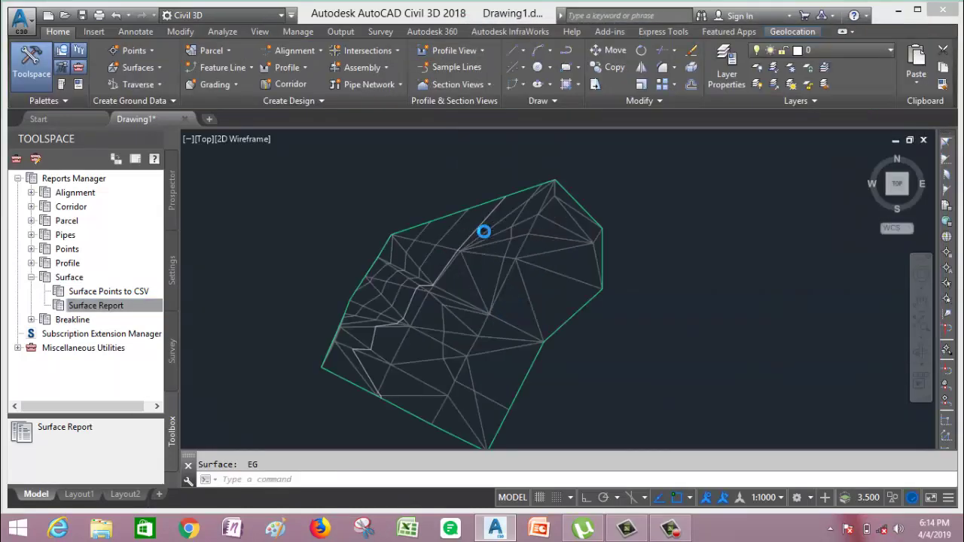
{"action": "left_click", "coordinate": [491, 239]}
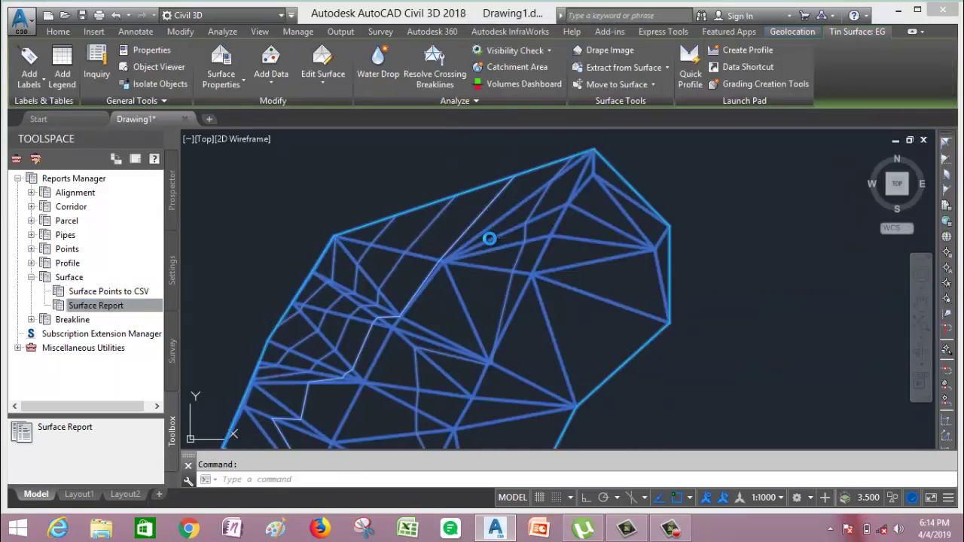
{"action": "right_click", "coordinate": [489, 239]}
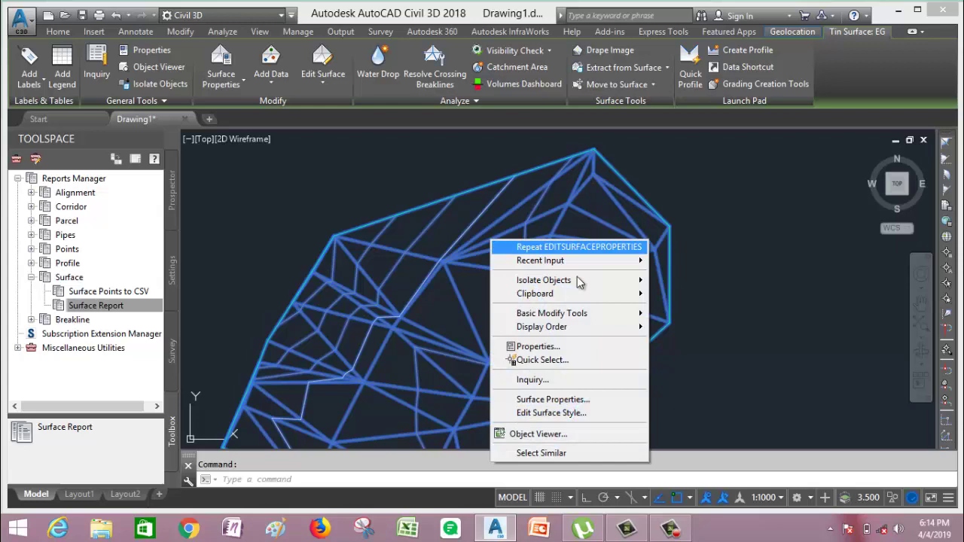
{"action": "left_click", "coordinate": [557, 398]}
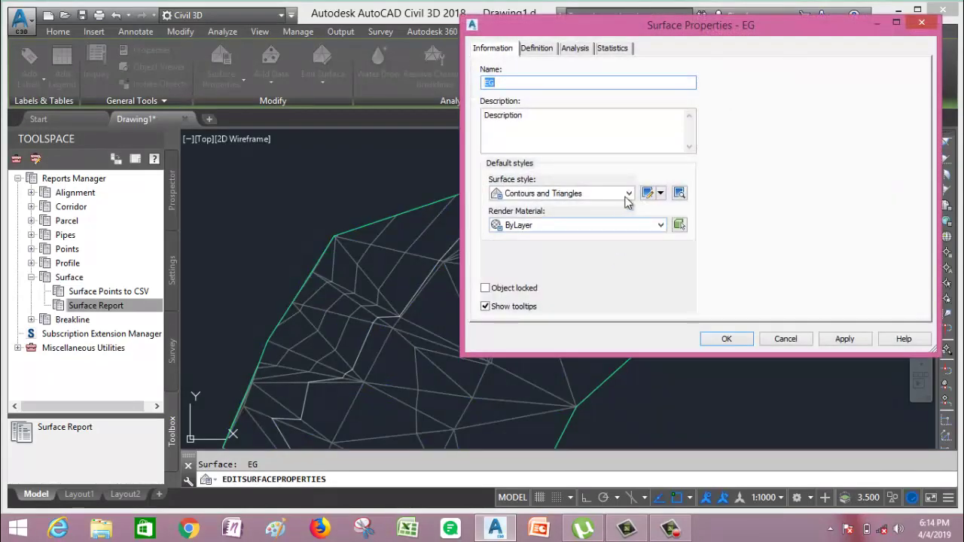
{"action": "left_click", "coordinate": [628, 194]}
{"action": "left_click", "coordinate": [531, 219]}
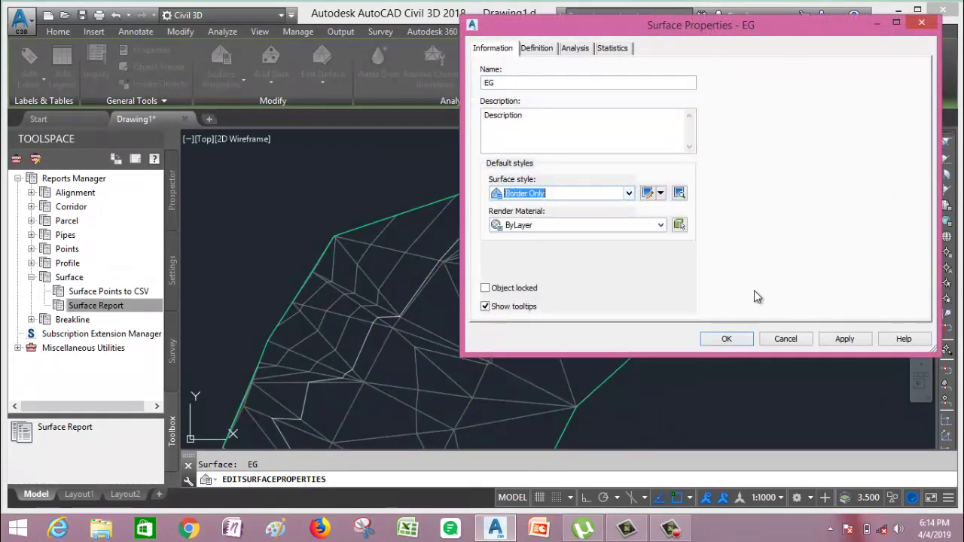
{"action": "left_click", "coordinate": [842, 339]}
{"action": "left_click", "coordinate": [708, 343]}
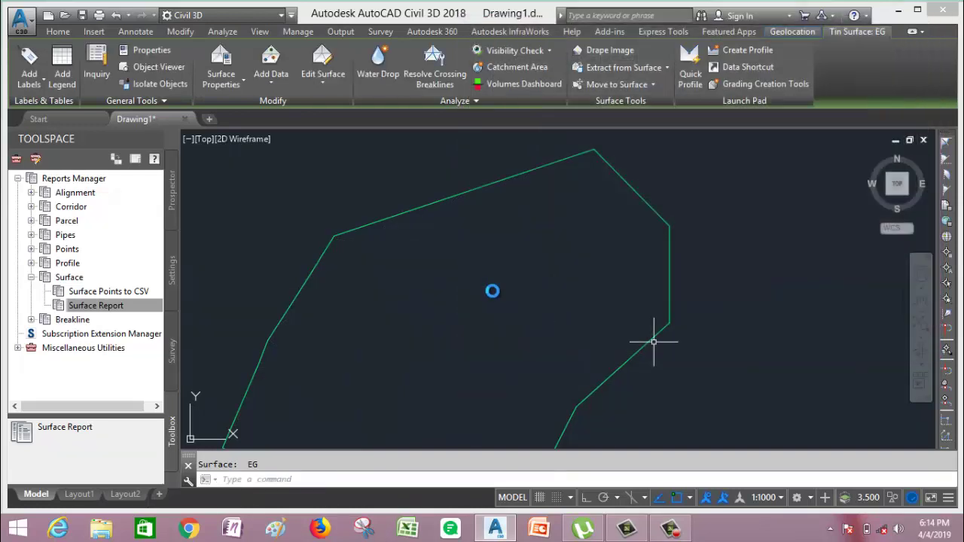
{"action": "key", "text": "Escape"}
{"action": "scroll", "coordinate": [490, 221], "scroll_direction": "down", "scroll_amount": 2}
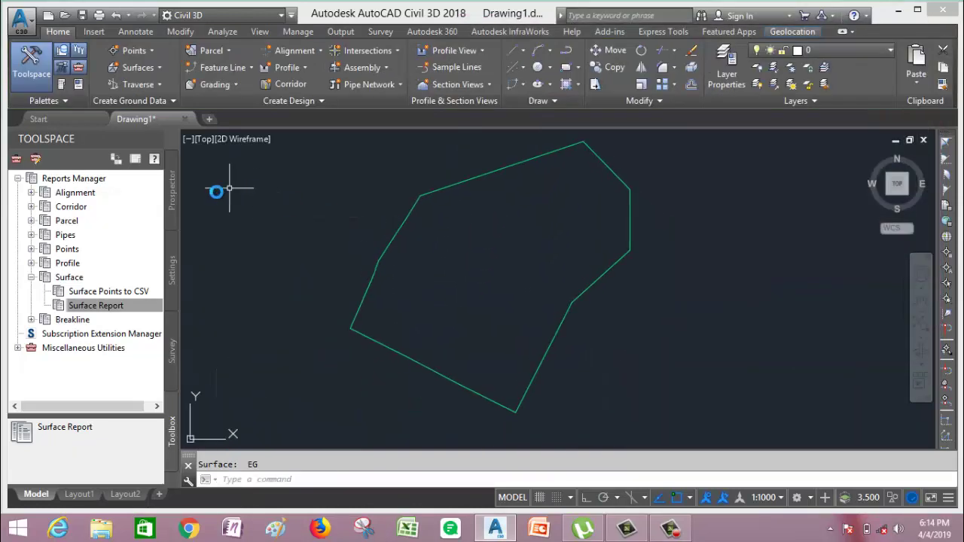
- Start a new alignment with the Alignment Creation Tools, naming it Alignment 1 with the Centerline type
{"action": "left_click", "coordinate": [172, 198]}
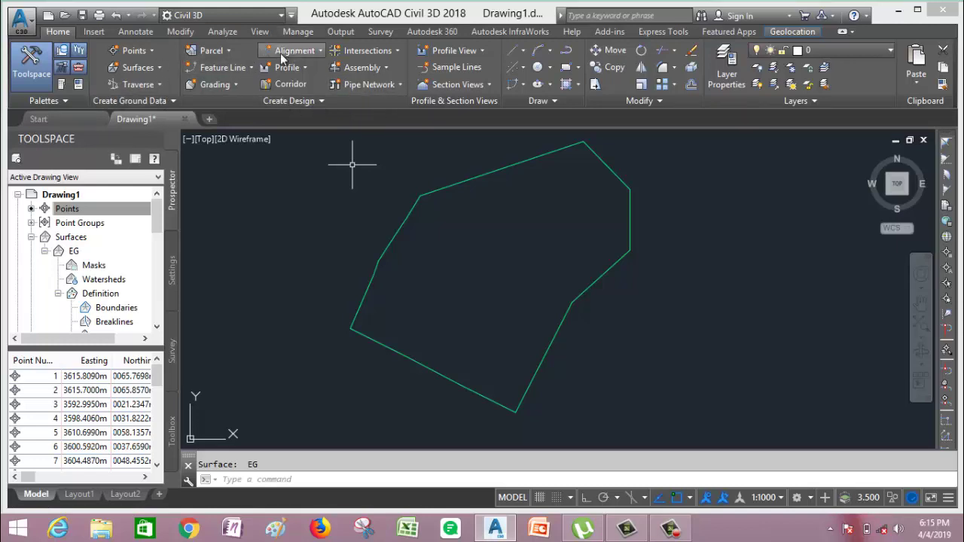
{"action": "left_click", "coordinate": [319, 51]}
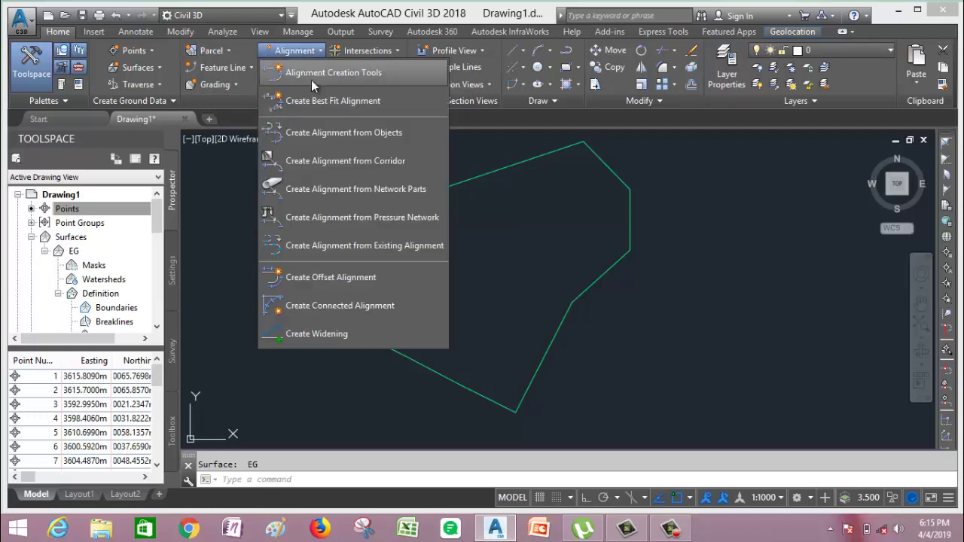
{"action": "left_click", "coordinate": [311, 79]}
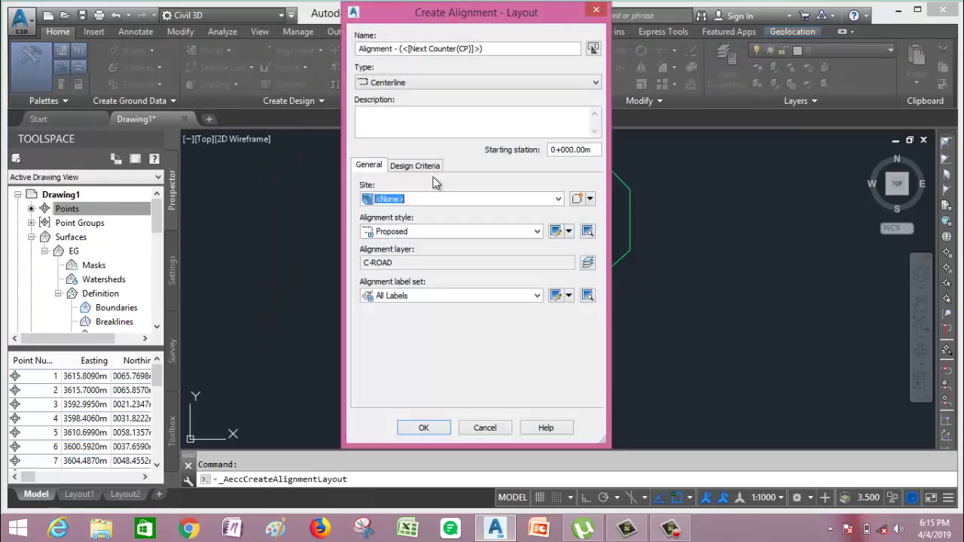
{"action": "left_click_drag", "start_coordinate": [426, 15], "coordinate": [380, 17]}
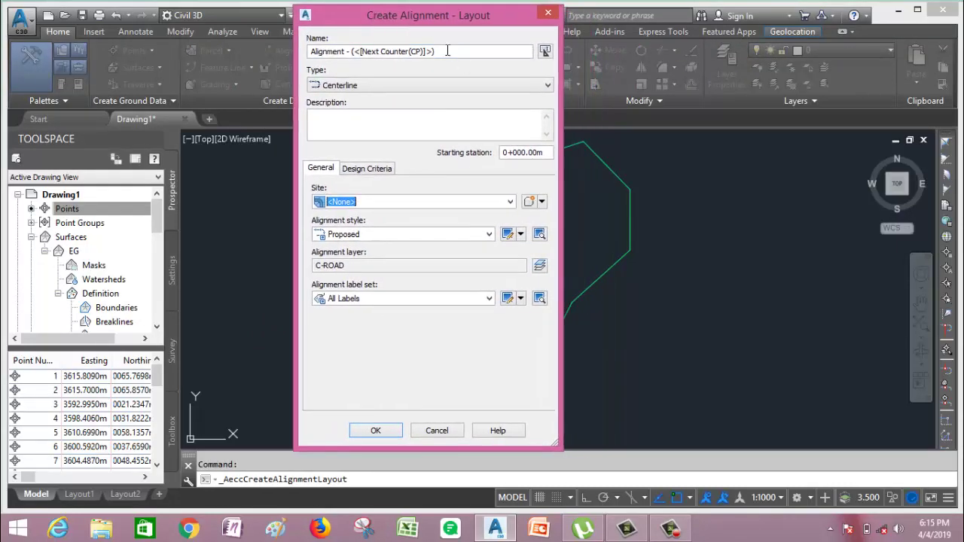
{"action": "left_click_drag", "start_coordinate": [447, 51], "coordinate": [366, 49]}
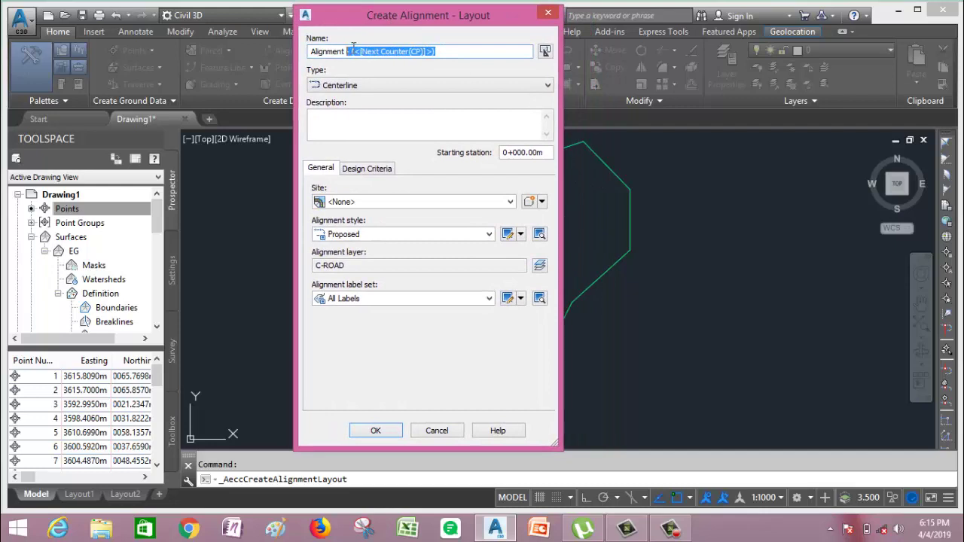
{"action": "key", "text": "BackSpace"}
{"action": "left_click", "coordinate": [407, 87]}
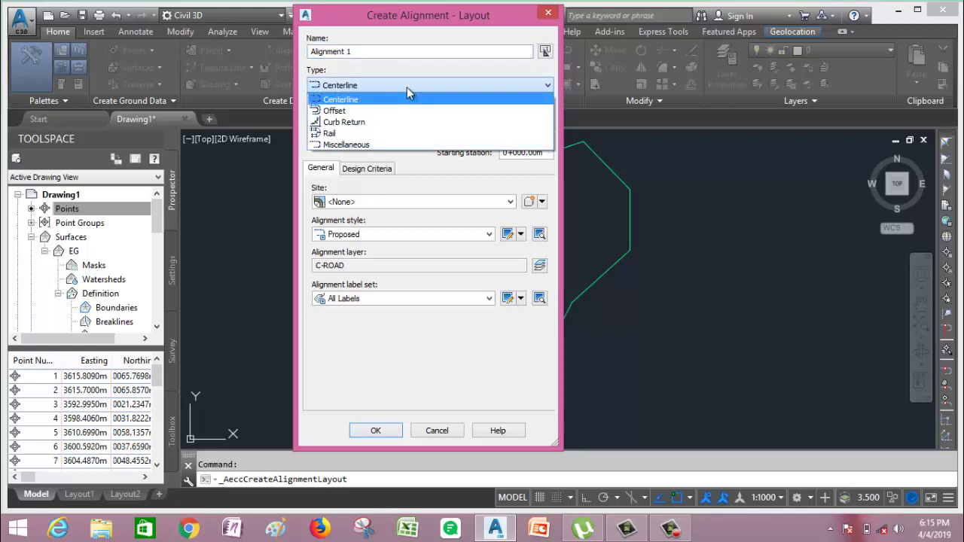
{"action": "left_click", "coordinate": [349, 102]}
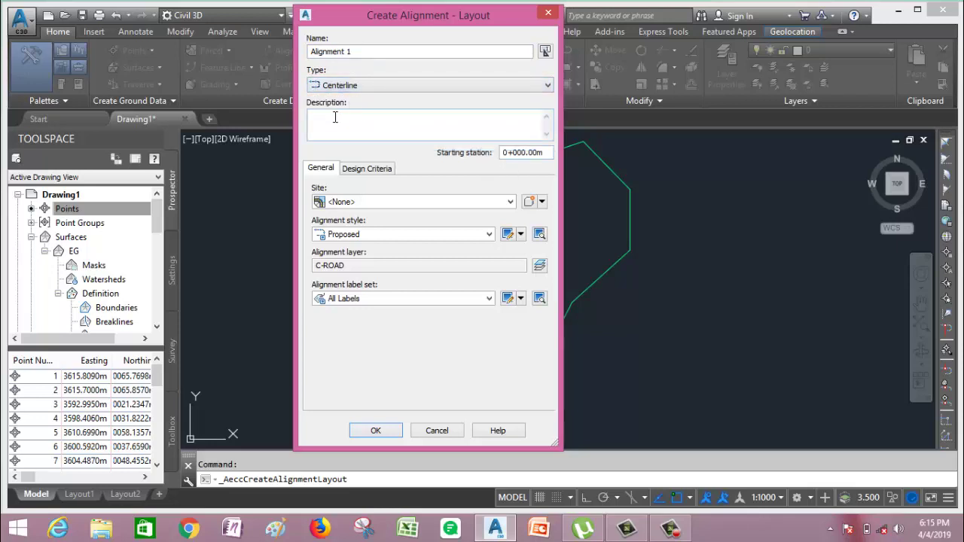
- Enter ROAD ALIGNMENT as the alignment's description, keeping the site at <None> and the alignment style at Proposed
{"action": "left_click", "coordinate": [332, 117]}
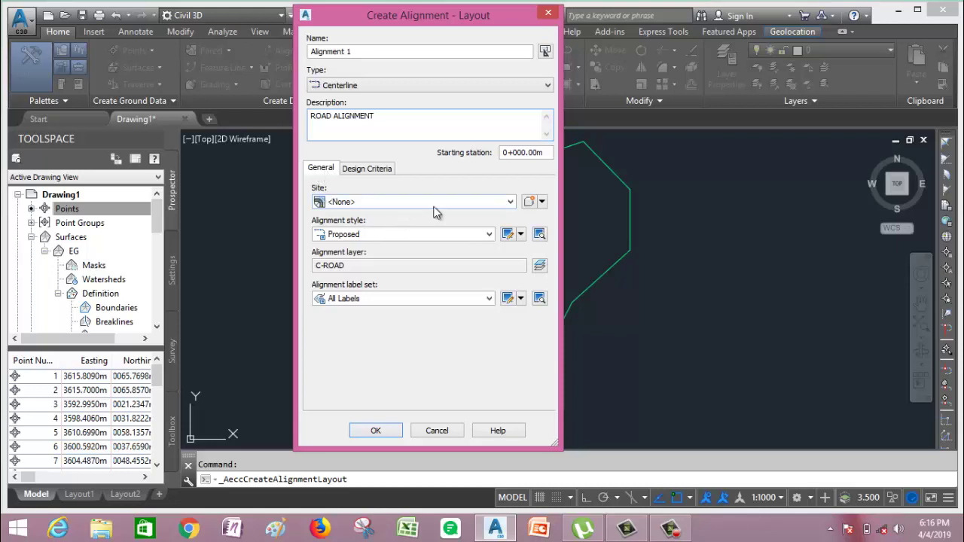
{"action": "double_click", "coordinate": [472, 205]}
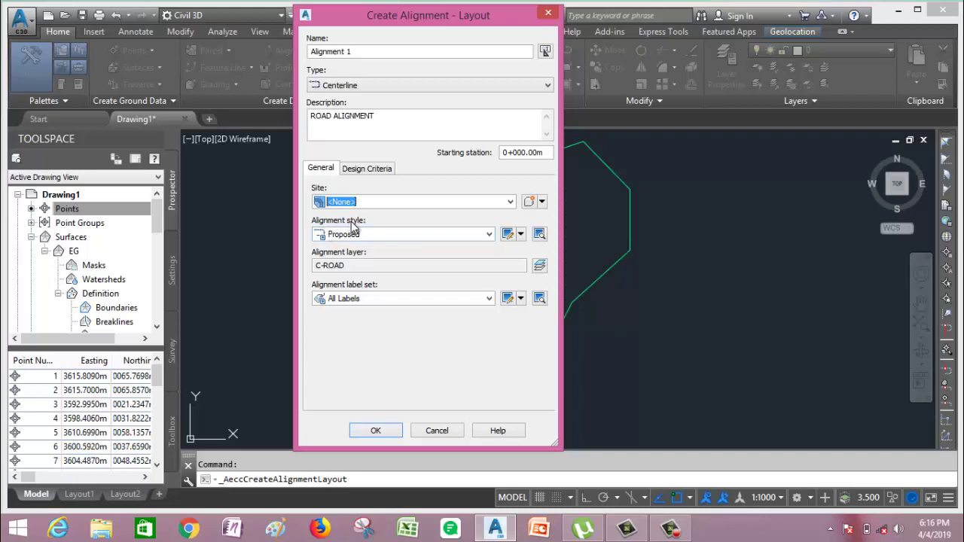
{"action": "left_click", "coordinate": [486, 234]}
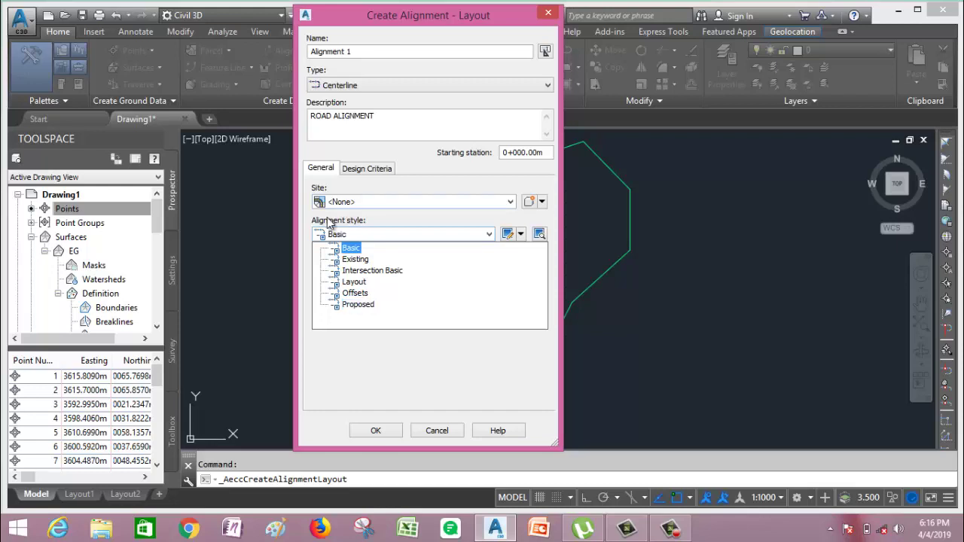
{"action": "left_click", "coordinate": [358, 305]}
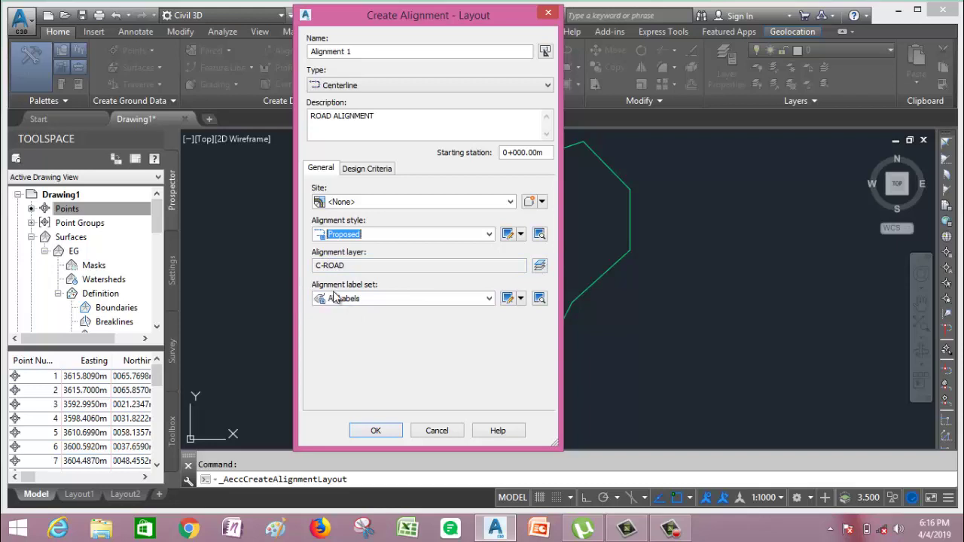
- Choose All Labels as the alignment label set and accept the alignment creation settings
{"action": "left_click", "coordinate": [488, 300]}
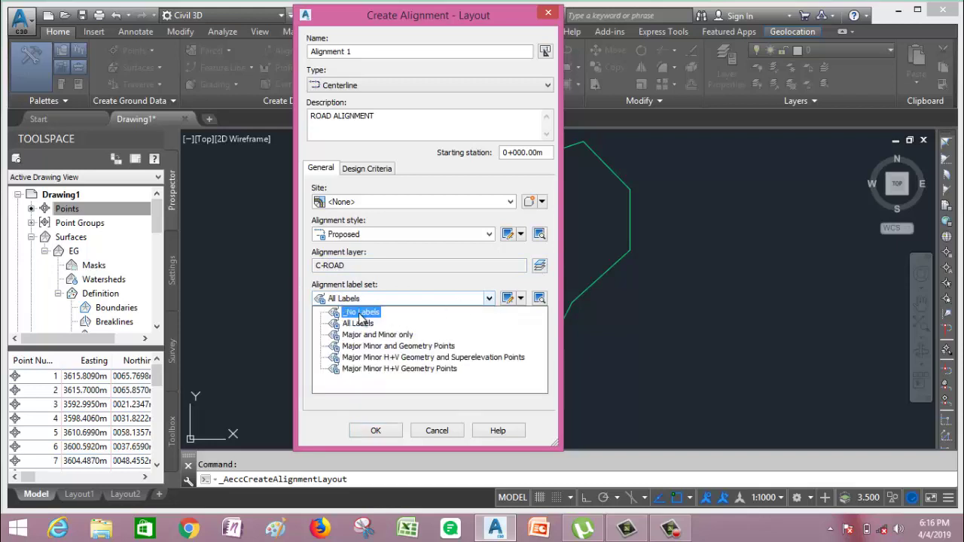
{"action": "left_click", "coordinate": [358, 313]}
{"action": "scroll", "coordinate": [485, 300], "scroll_direction": "up", "scroll_amount": 1}
{"action": "left_click", "coordinate": [488, 299]}
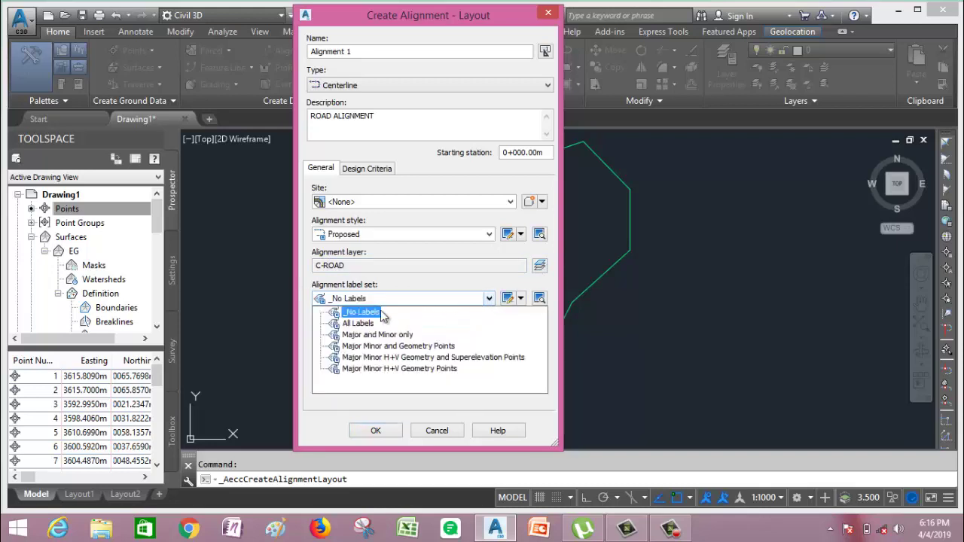
{"action": "left_click", "coordinate": [359, 317]}
{"action": "scroll", "coordinate": [434, 311], "scroll_direction": "down", "scroll_amount": 1}
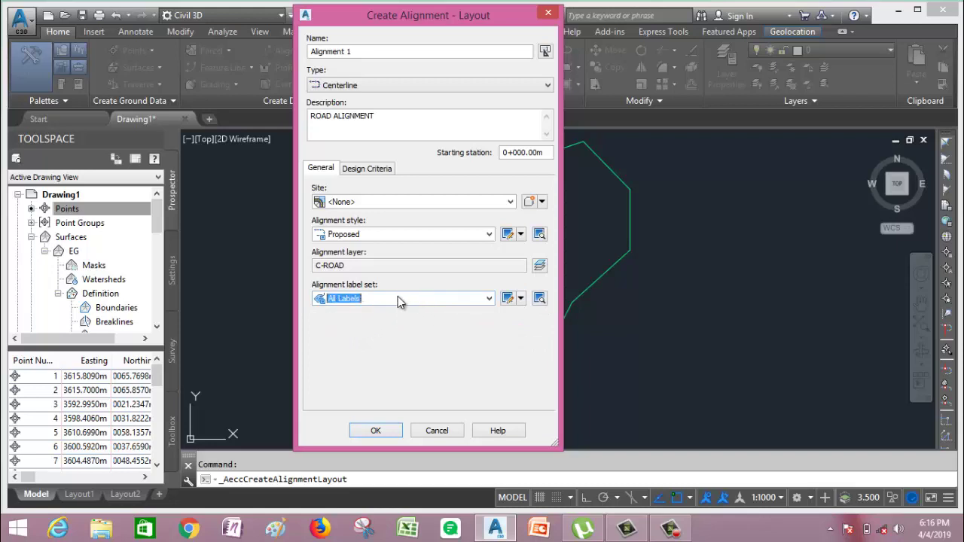
{"action": "left_click", "coordinate": [399, 302]}
{"action": "left_click", "coordinate": [357, 319]}
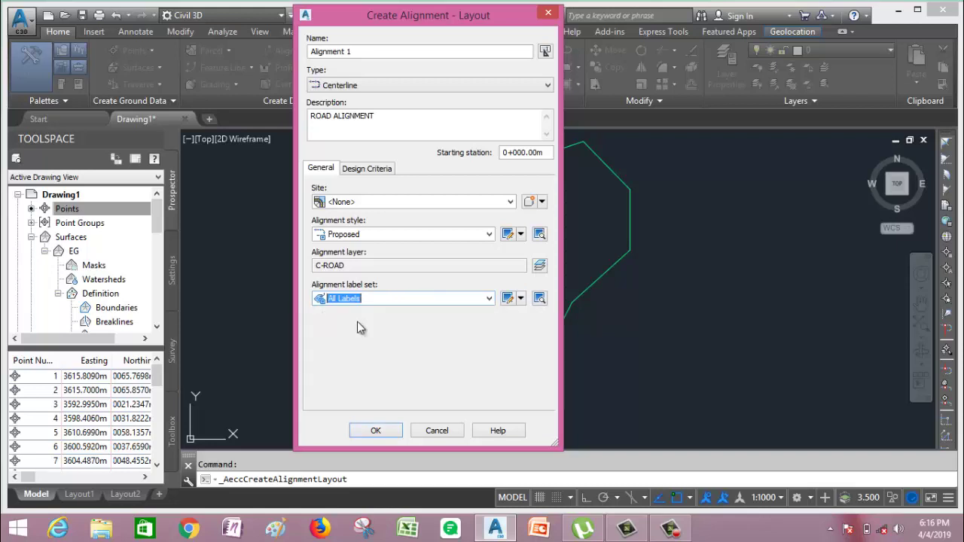
{"action": "left_click", "coordinate": [375, 431]}
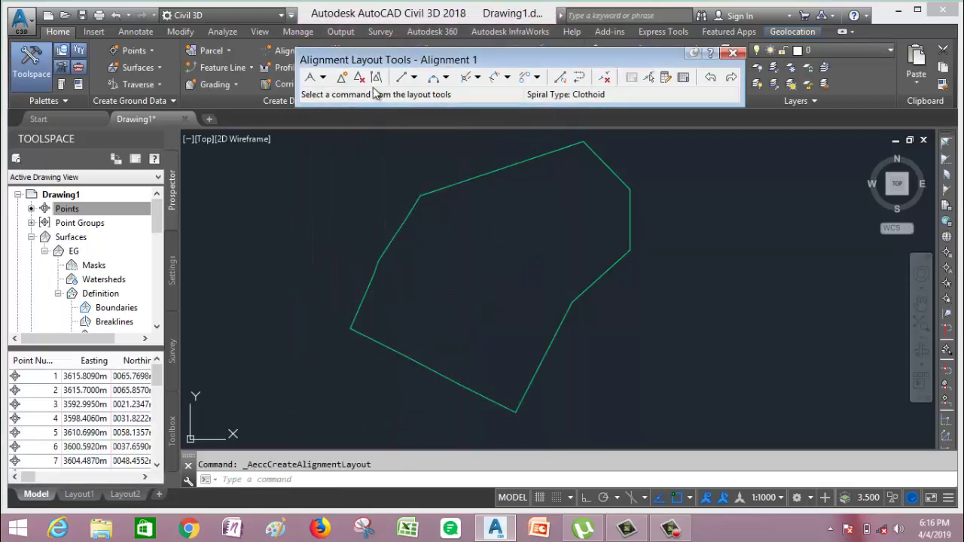
- Enable spiral in and spiral out with the Clothoid type in the alignment's curve and spiral settings
{"action": "left_click_drag", "start_coordinate": [488, 61], "coordinate": [290, 71]}
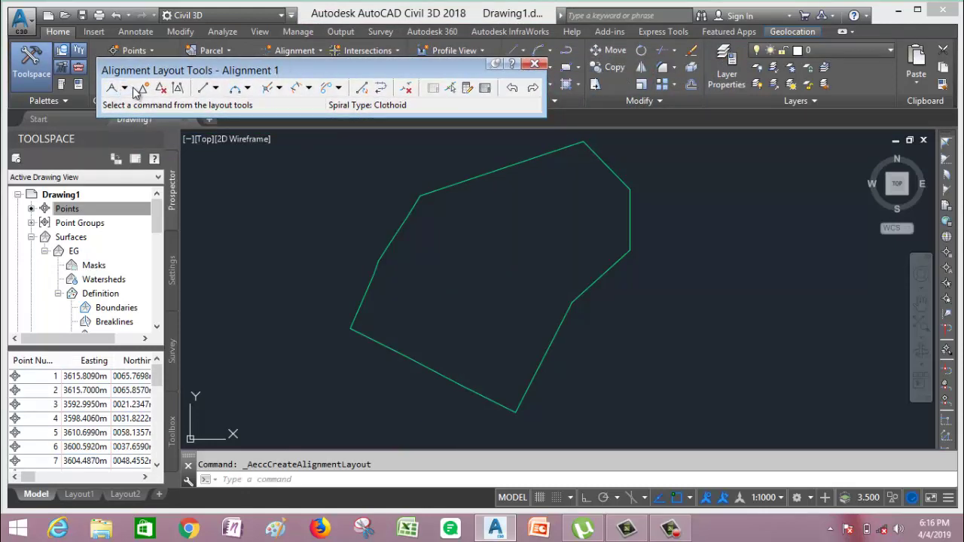
{"action": "left_click", "coordinate": [125, 88]}
{"action": "left_click", "coordinate": [166, 136]}
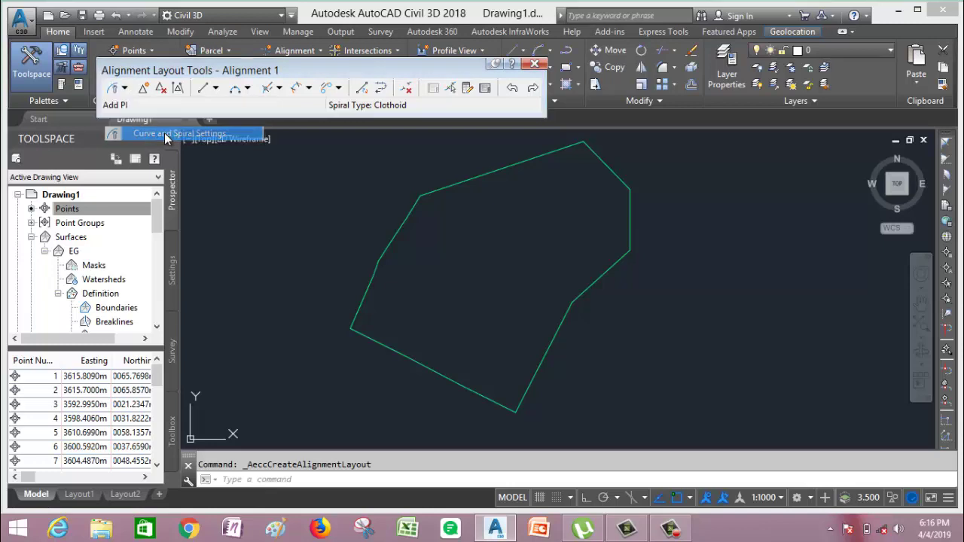
{"action": "left_click", "coordinate": [374, 236]}
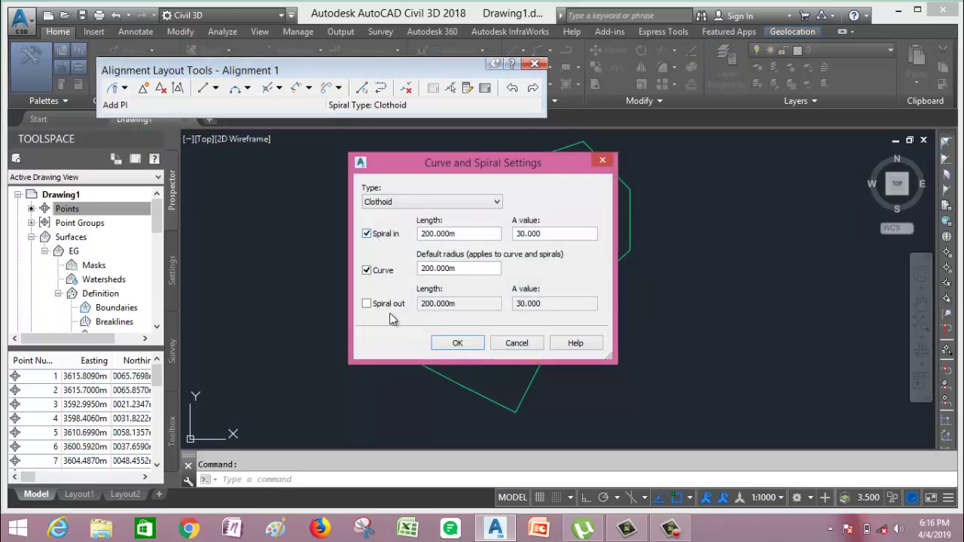
{"action": "left_click", "coordinate": [373, 305]}
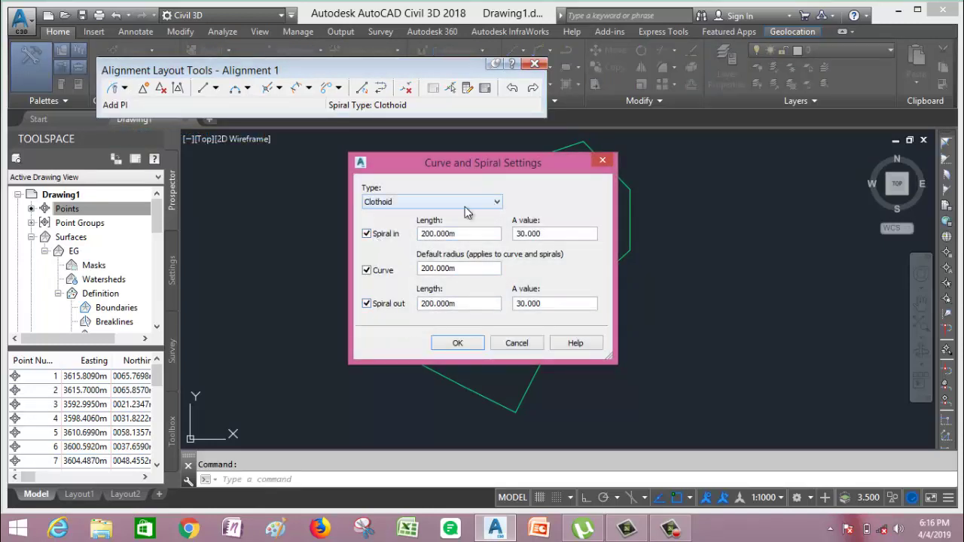
{"action": "left_click", "coordinate": [491, 202]}
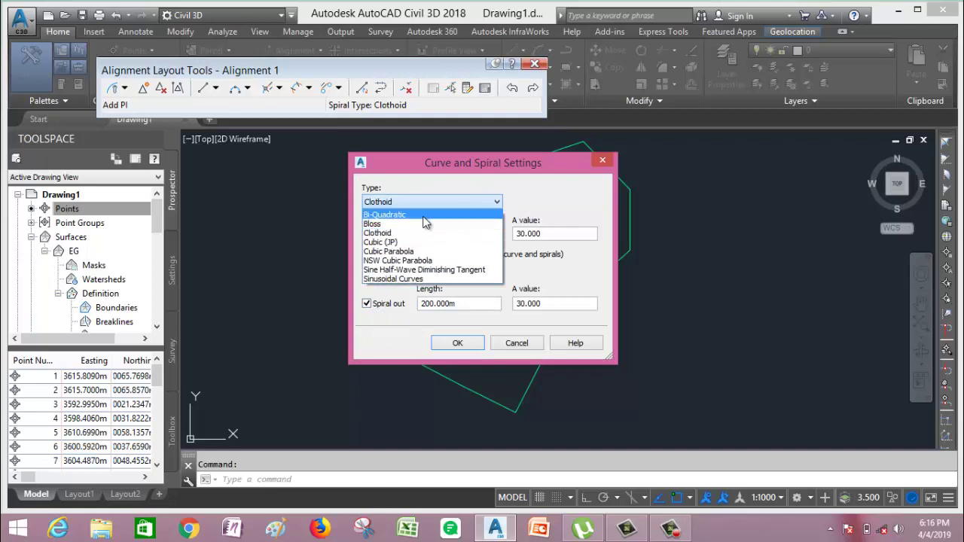
{"action": "left_click", "coordinate": [380, 233]}
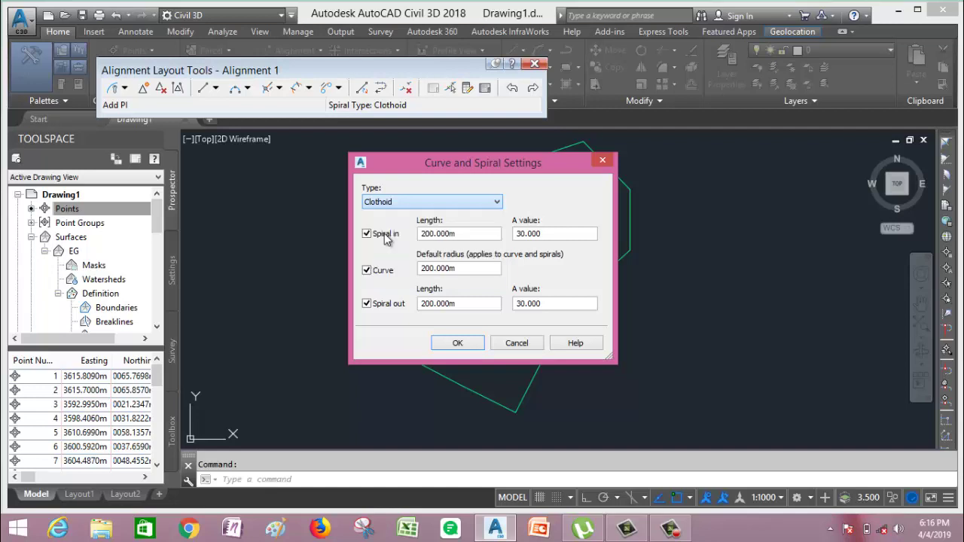
{"action": "left_click", "coordinate": [452, 343]}
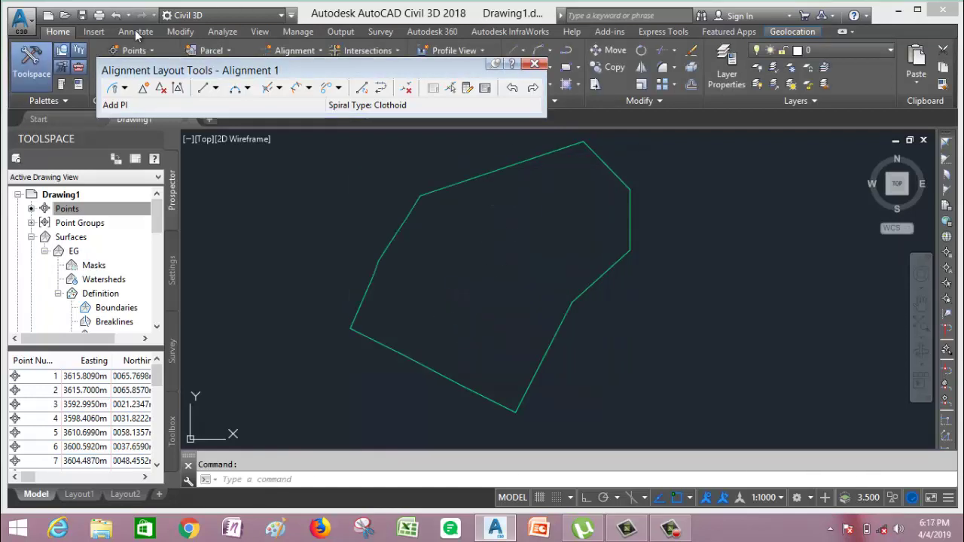
- Draw a two-segment Tan-Tan (With Curves) alignment about 95 m long inside the EG border, running west and then south-southwest
{"action": "left_click", "coordinate": [124, 88]}
{"action": "left_click", "coordinate": [147, 118]}
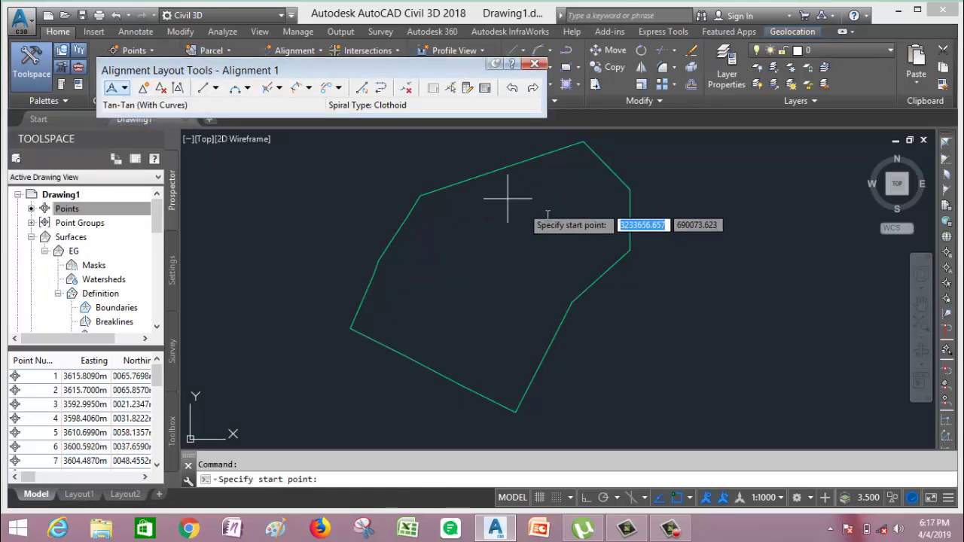
{"action": "left_click", "coordinate": [582, 204]}
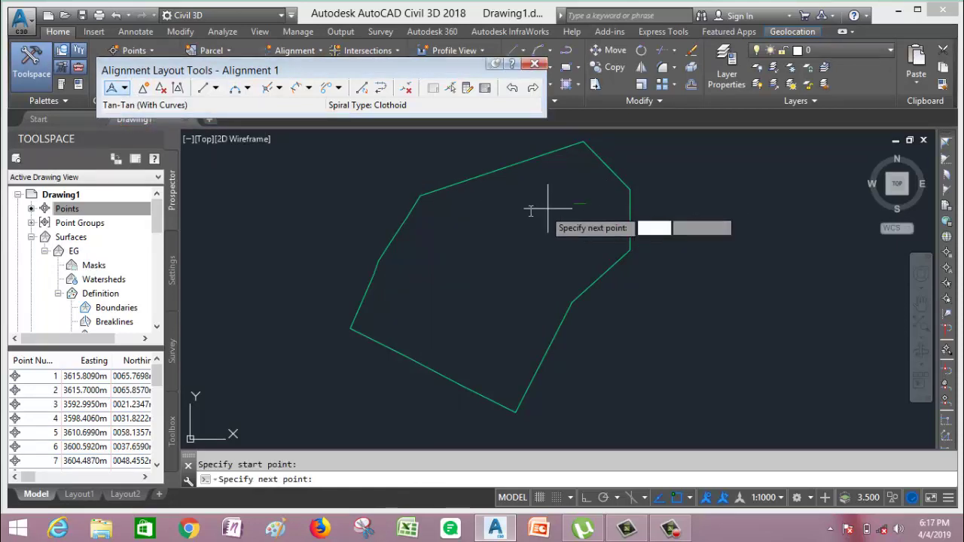
{"action": "left_click", "coordinate": [467, 209]}
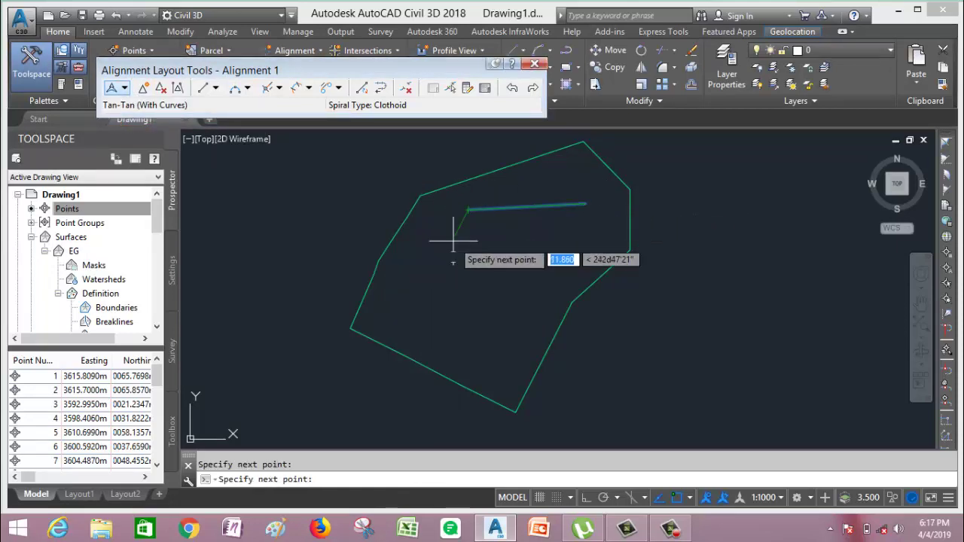
{"action": "left_click", "coordinate": [427, 322]}
{"action": "key", "text": "Escape"}
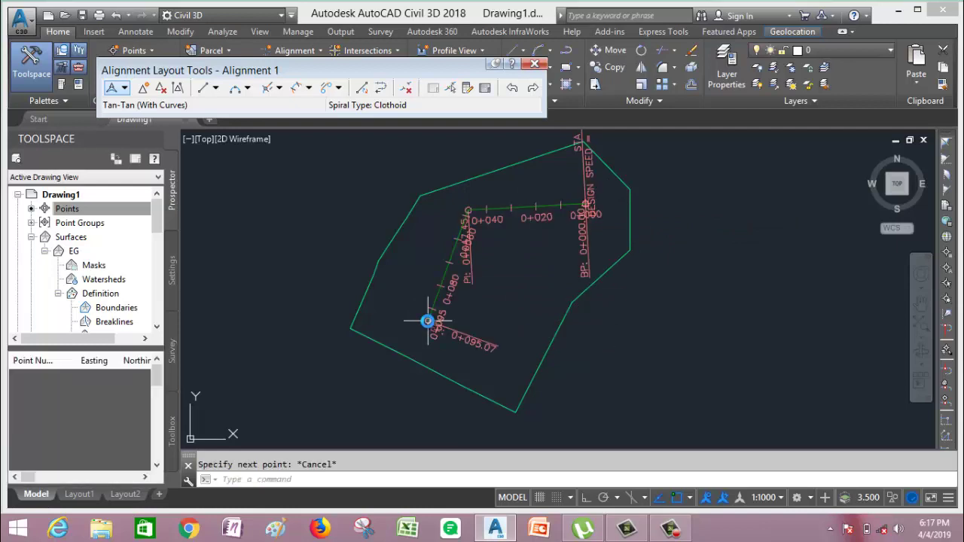
- Set the annotation scale to 1:750 to shrink the alignment labels, and close the alignment layout tools
{"action": "scroll", "coordinate": [552, 215], "scroll_direction": "up", "scroll_amount": 2}
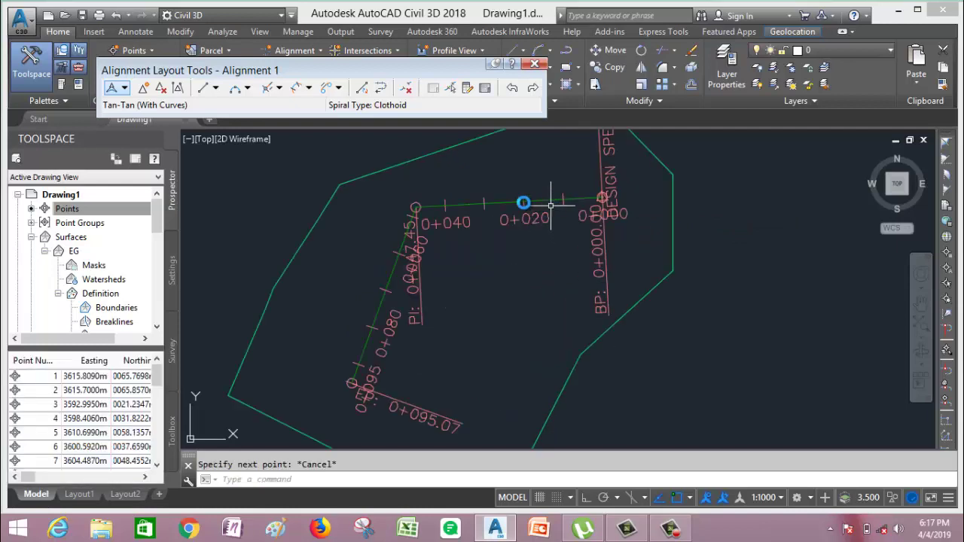
{"action": "left_click", "coordinate": [512, 203]}
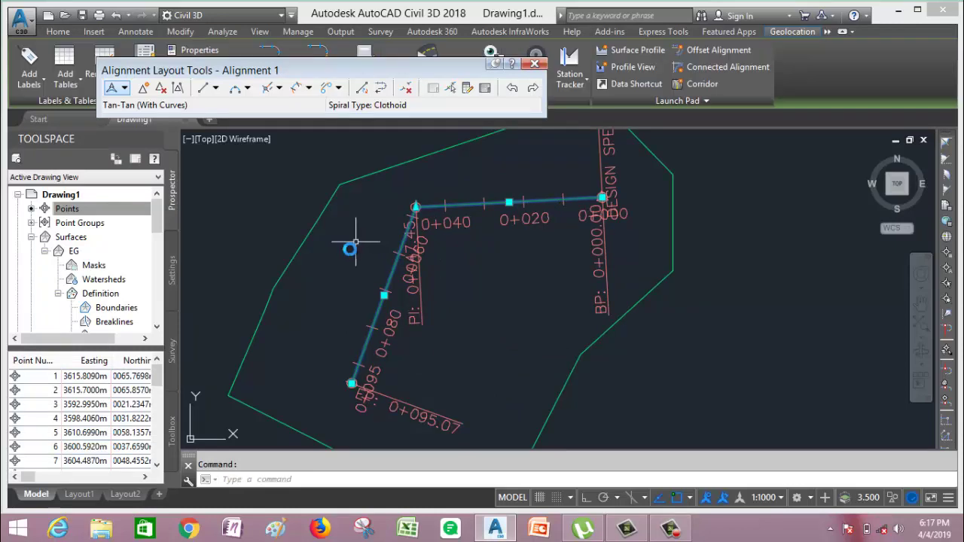
{"action": "left_click", "coordinate": [450, 224]}
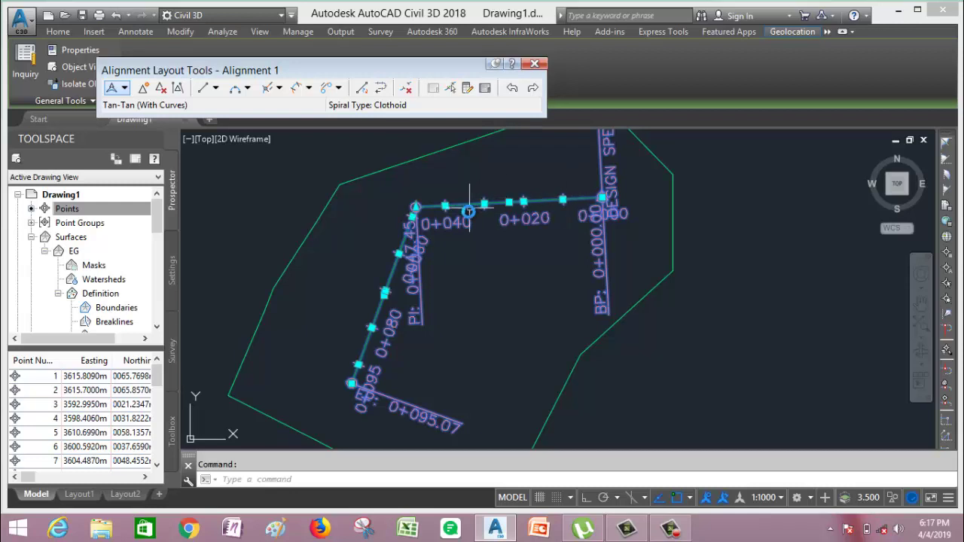
{"action": "left_click", "coordinate": [781, 497]}
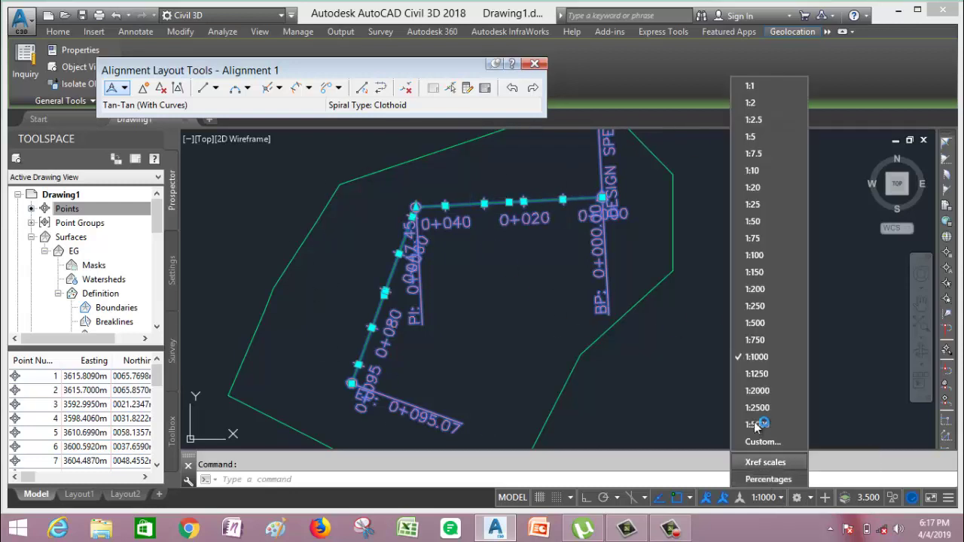
{"action": "left_click", "coordinate": [752, 339]}
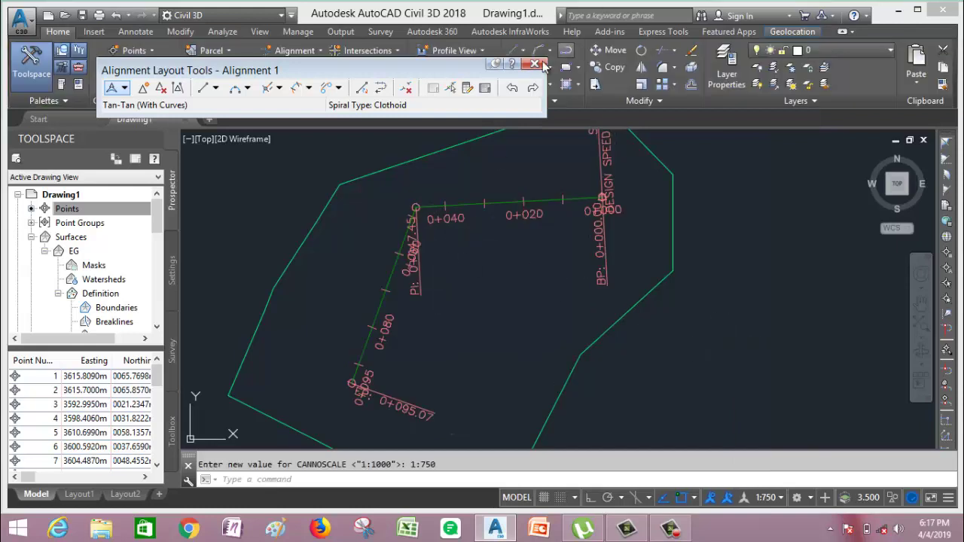
{"action": "key", "text": "Escape"}
{"action": "scroll", "coordinate": [467, 219], "scroll_direction": "down", "scroll_amount": 3}
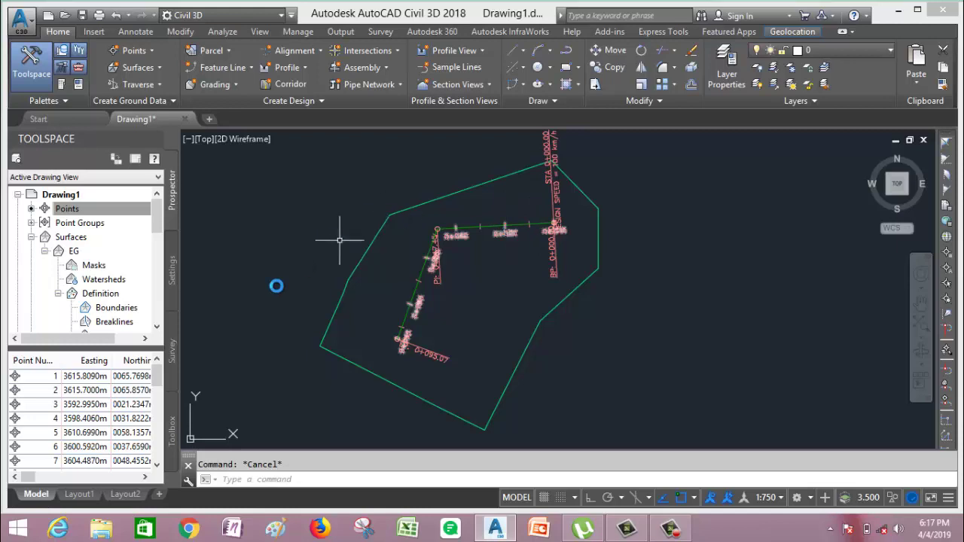
- Select Alignment 1 in the drawing from the Centerline Alignments collection
{"action": "left_click", "coordinate": [30, 237]}
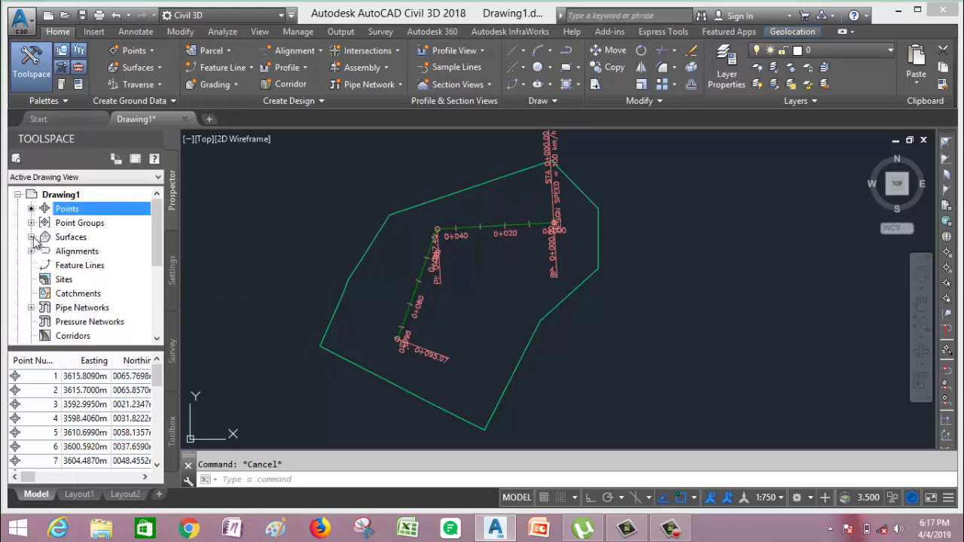
{"action": "left_click", "coordinate": [31, 251]}
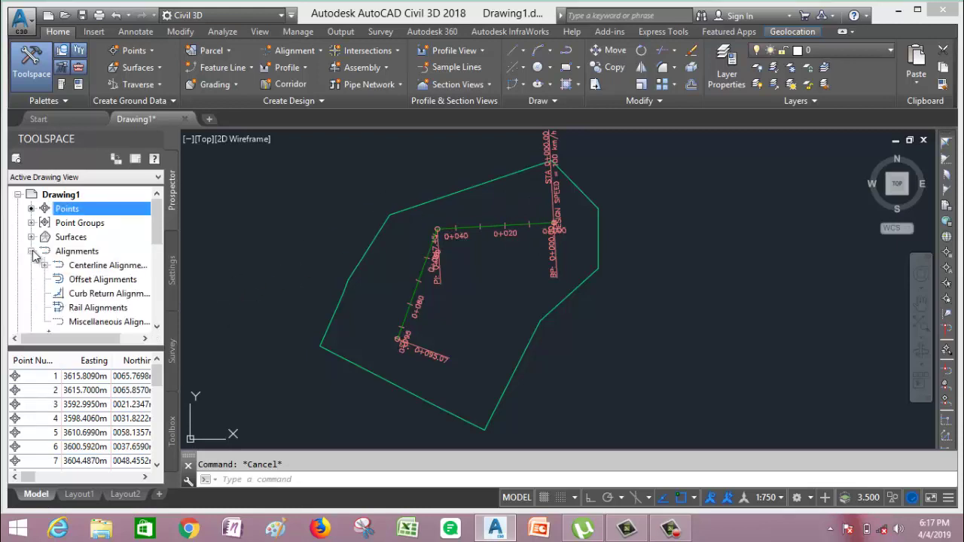
{"action": "right_click", "coordinate": [75, 253]}
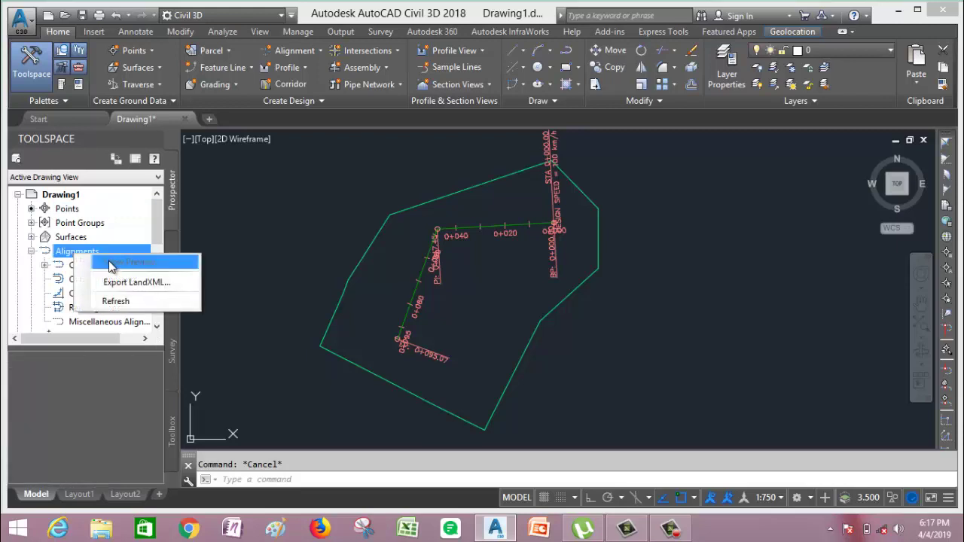
{"action": "left_click", "coordinate": [247, 221]}
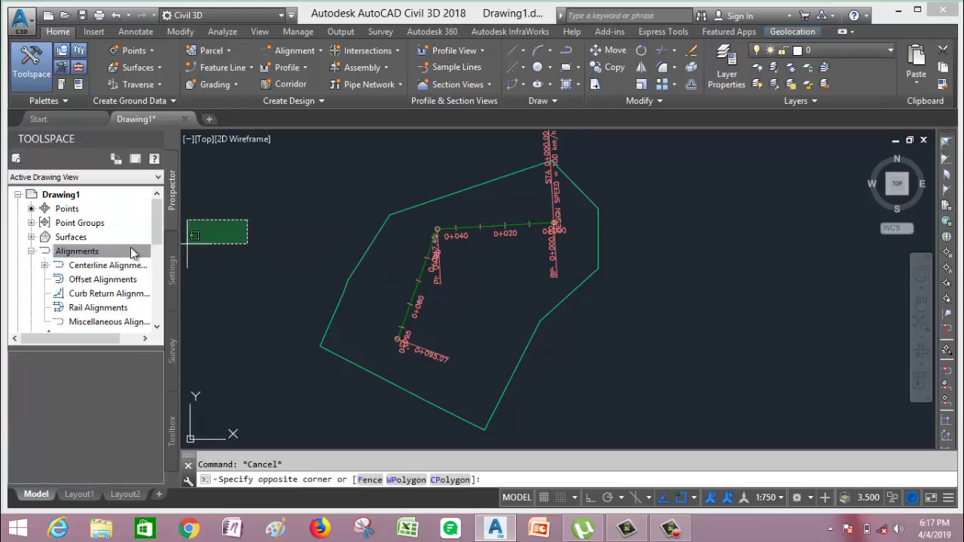
{"action": "left_click", "coordinate": [45, 265]}
{"action": "left_click", "coordinate": [91, 266]}
{"action": "right_click", "coordinate": [90, 266]}
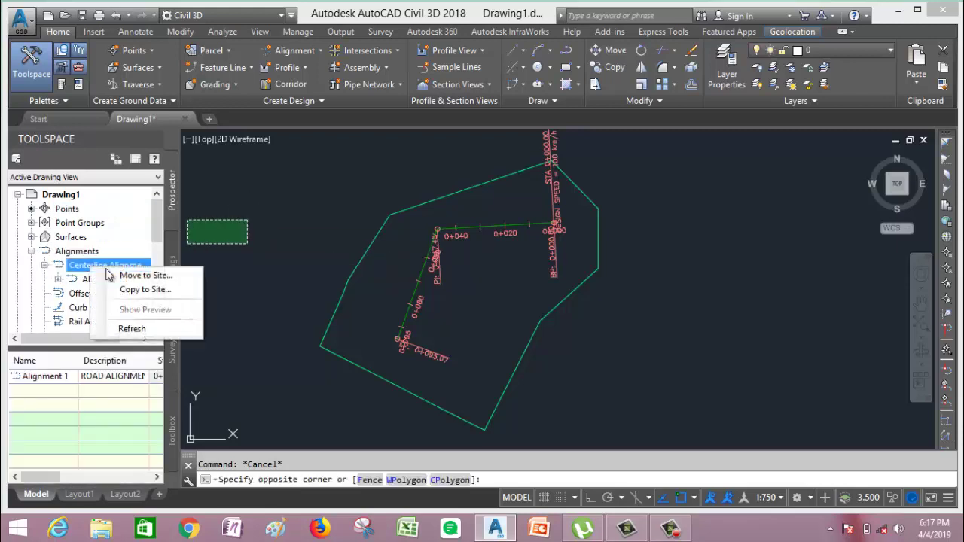
{"action": "left_click", "coordinate": [301, 230]}
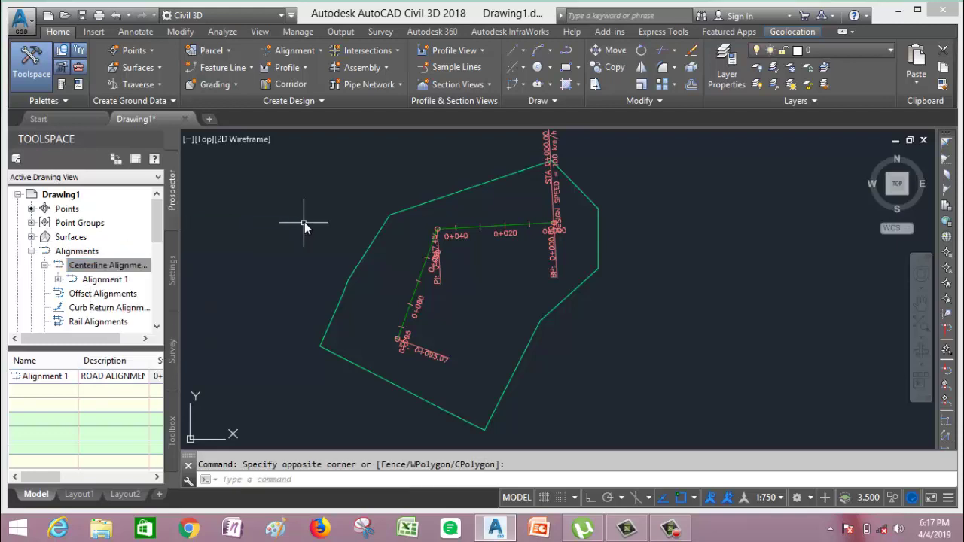
{"action": "key", "text": "Escape"}
{"action": "left_click", "coordinate": [106, 280]}
{"action": "right_click", "coordinate": [105, 280]}
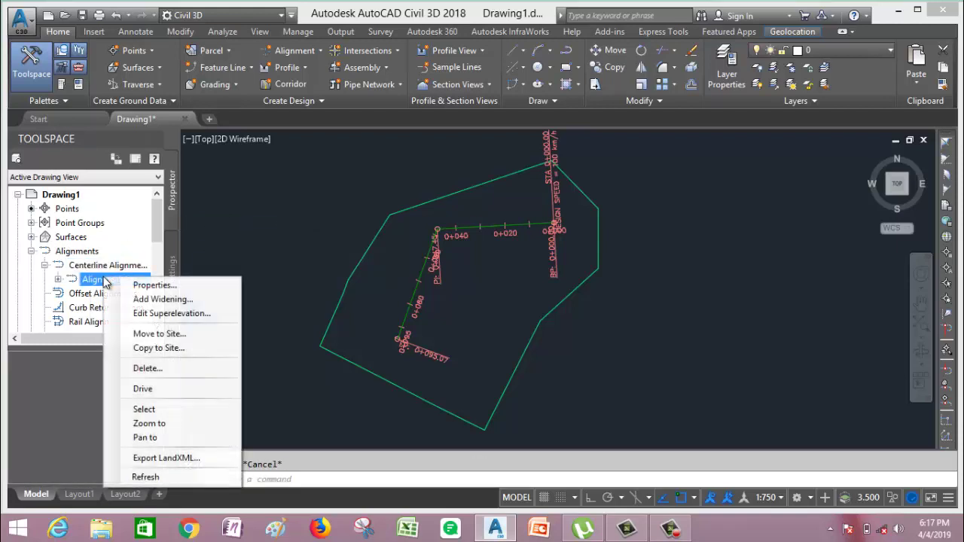
{"action": "left_click", "coordinate": [147, 412]}
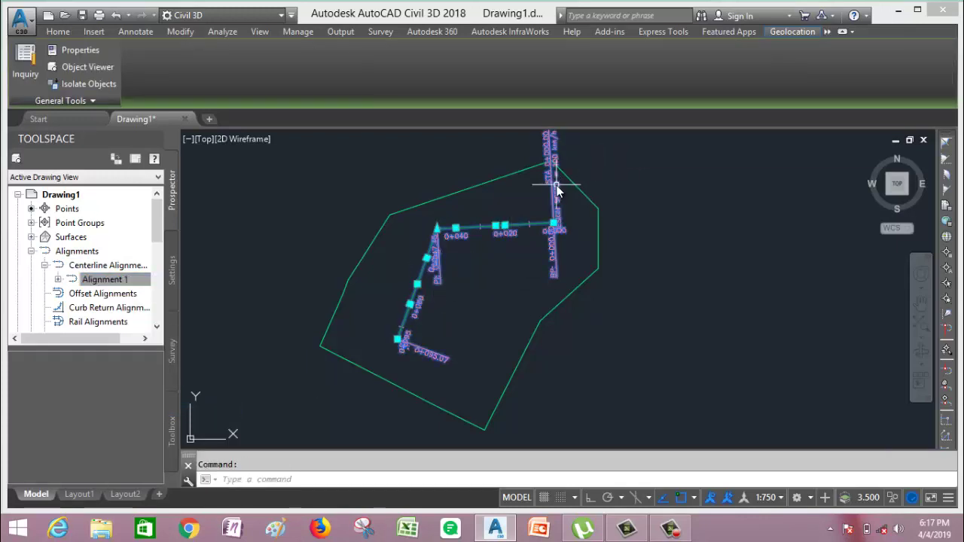
- Change the object style of Alignment 1 to Basic in its alignment properties, apply it, and clear the selection
{"action": "scroll", "coordinate": [531, 223], "scroll_direction": "up", "scroll_amount": 4}
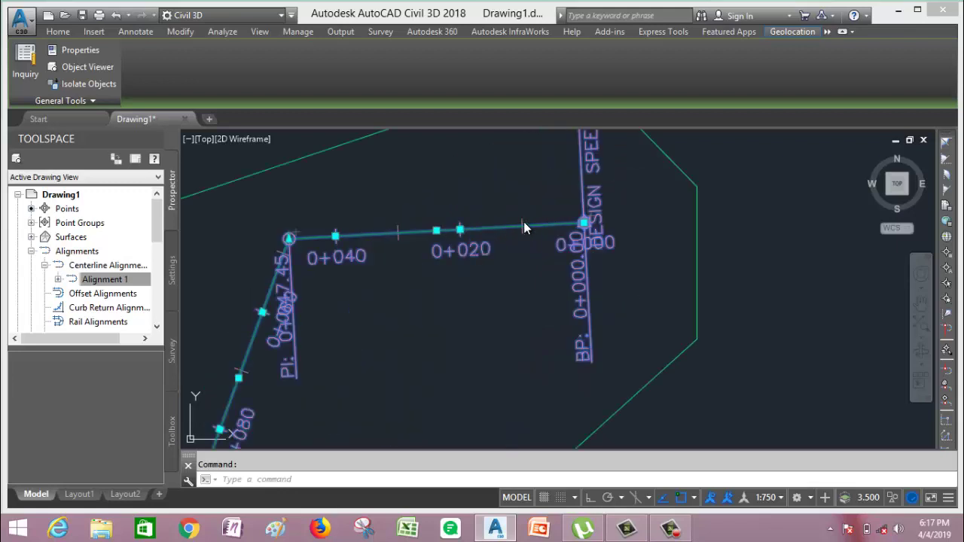
{"action": "scroll", "coordinate": [523, 218], "scroll_direction": "down", "scroll_amount": 8}
{"action": "scroll", "coordinate": [542, 210], "scroll_direction": "up", "scroll_amount": 2}
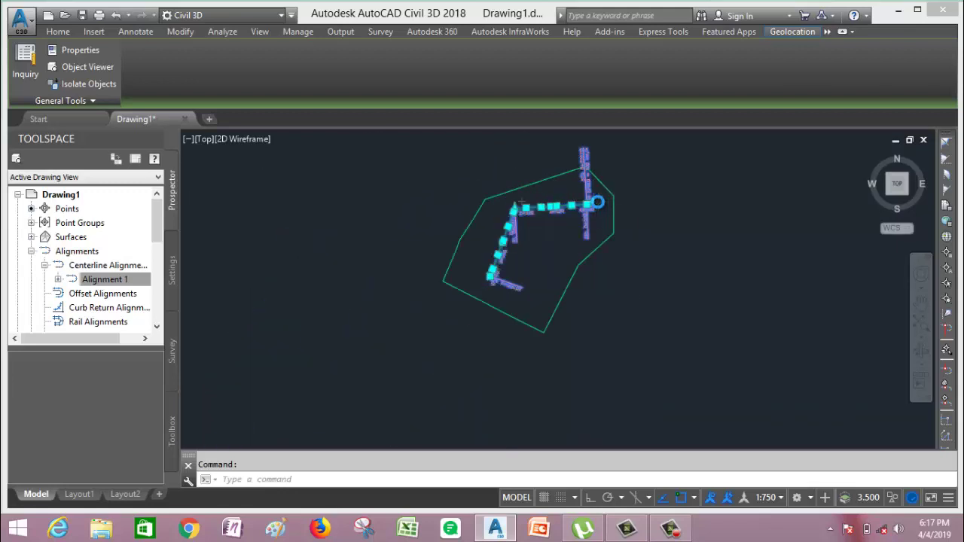
{"action": "scroll", "coordinate": [520, 201], "scroll_direction": "up", "scroll_amount": 1}
{"action": "right_click", "coordinate": [525, 213]}
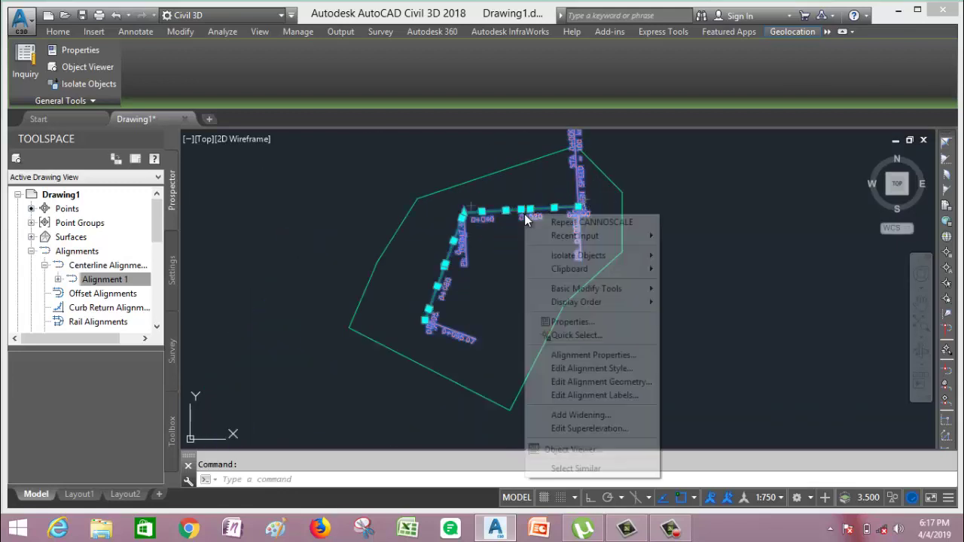
{"action": "left_click", "coordinate": [594, 358]}
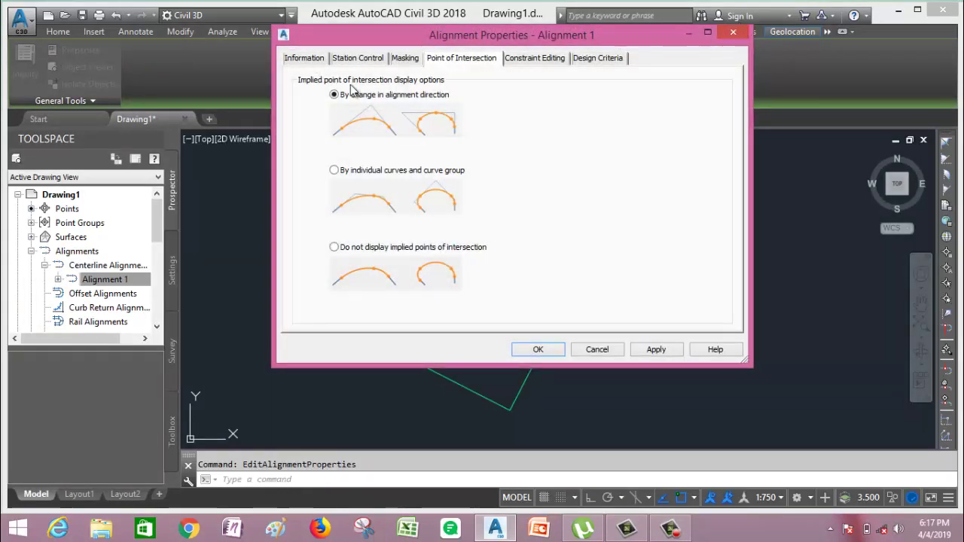
{"action": "left_click", "coordinate": [307, 59]}
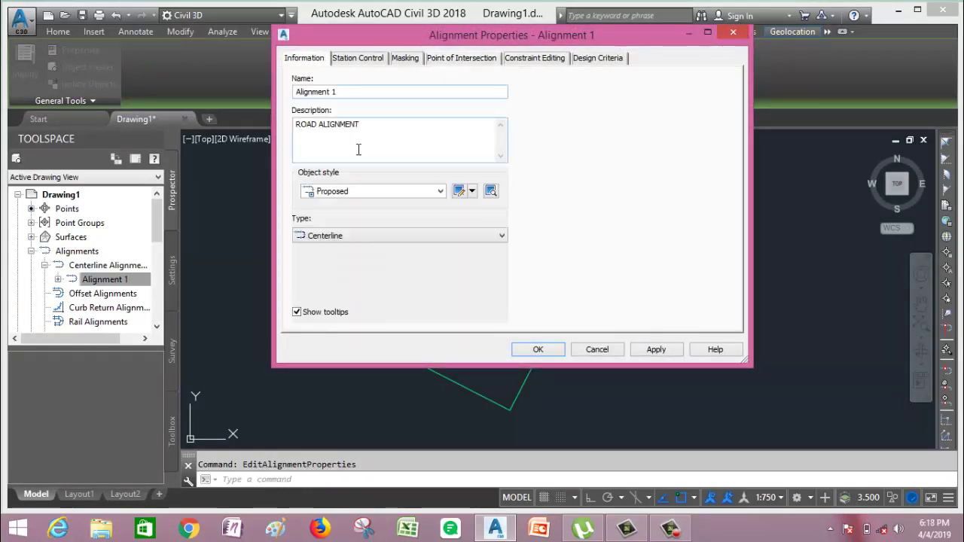
{"action": "left_click", "coordinate": [442, 192]}
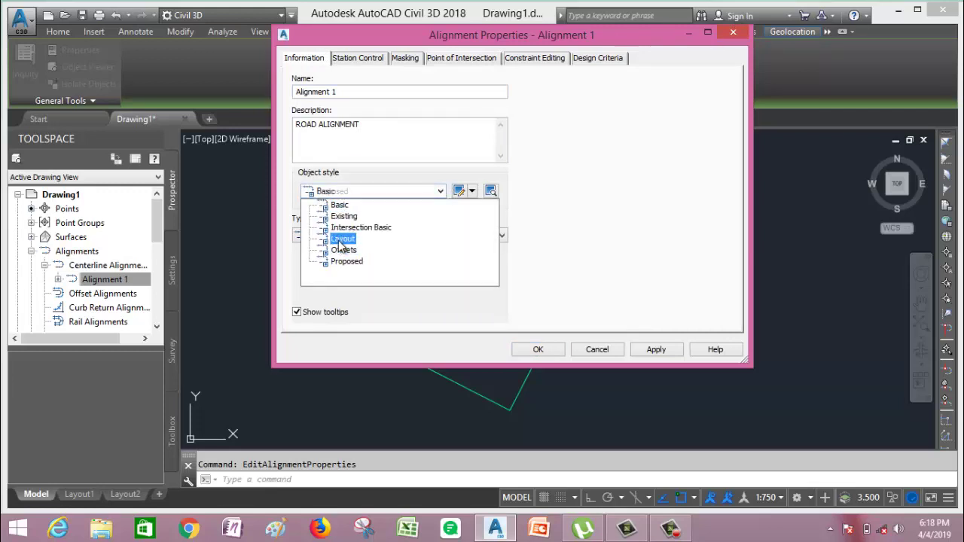
{"action": "left_click", "coordinate": [340, 238]}
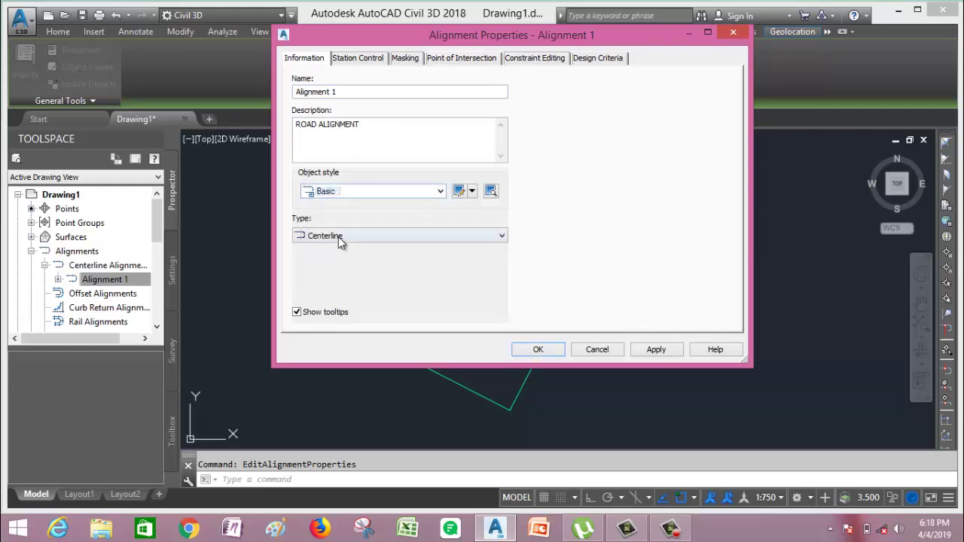
{"action": "left_click", "coordinate": [654, 349]}
{"action": "left_click", "coordinate": [537, 349]}
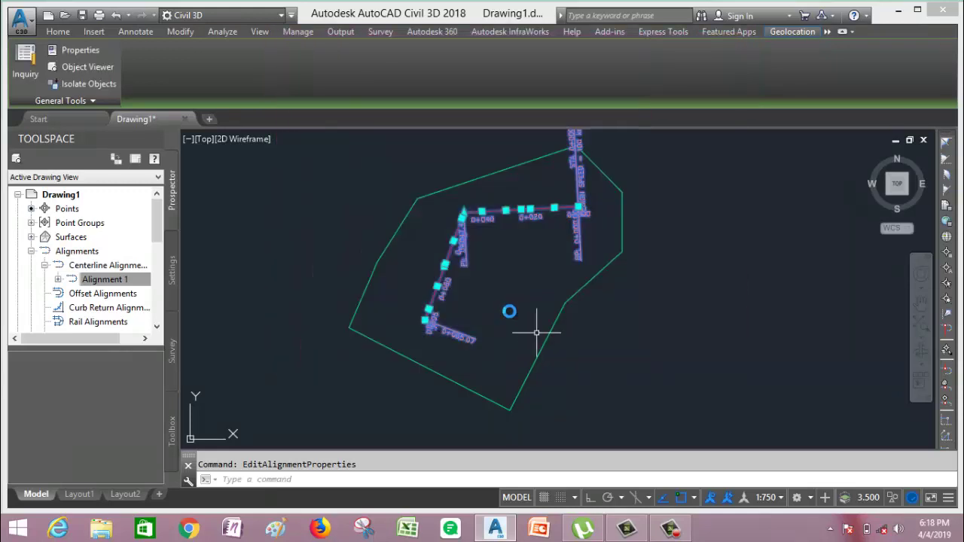
{"action": "key", "text": "Escape"}
{"action": "scroll", "coordinate": [506, 226], "scroll_direction": "up", "scroll_amount": 4}
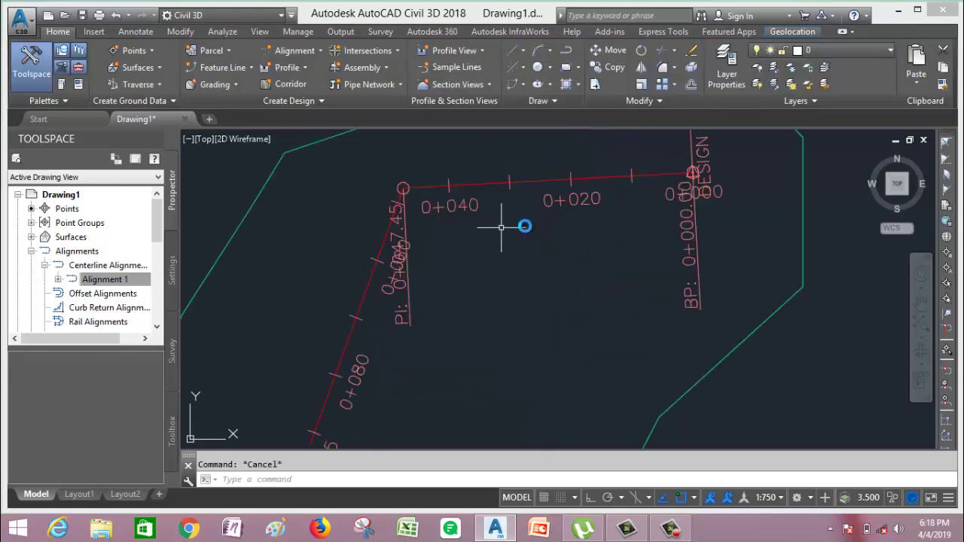
{"action": "scroll", "coordinate": [527, 226], "scroll_direction": "down", "scroll_amount": 2}
{"action": "mouse_move", "coordinate": [580, 236]}
{"action": "middle_mouse_down"}
{"action": "mouse_move", "coordinate": [545, 258]}
{"action": "mouse_move", "coordinate": [553, 276]}
{"action": "mouse_move", "coordinate": [555, 248]}
{"action": "middle_mouse_up"}
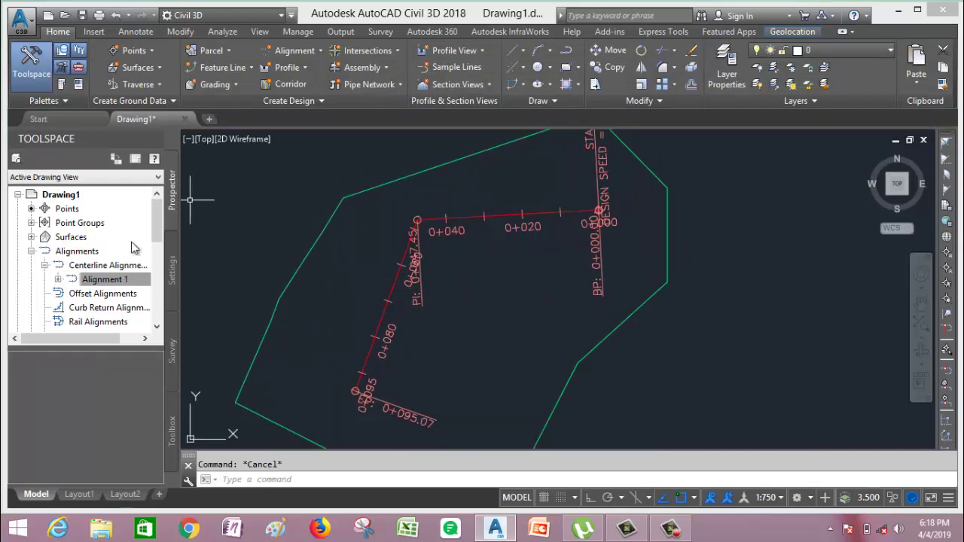
- Collapse the Alignments collection, list the Alignment reports in the Reports Manager, and widen the Toolspace to read their names
{"action": "left_click", "coordinate": [32, 253]}
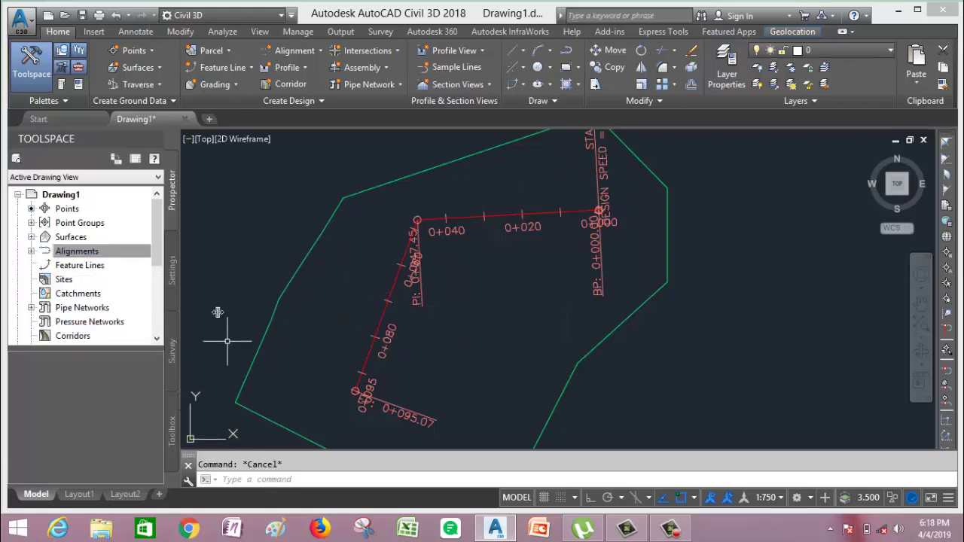
{"action": "left_click", "coordinate": [171, 435]}
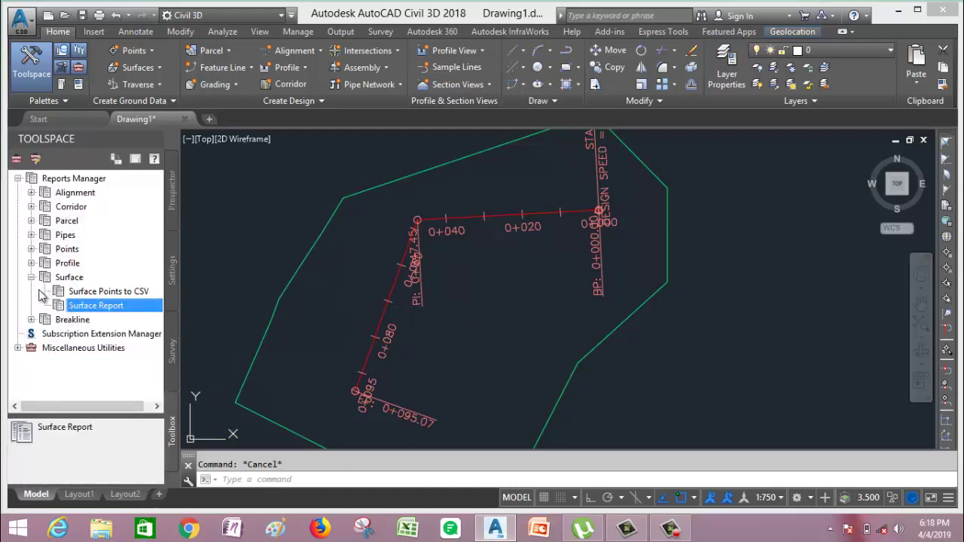
{"action": "left_click", "coordinate": [31, 193]}
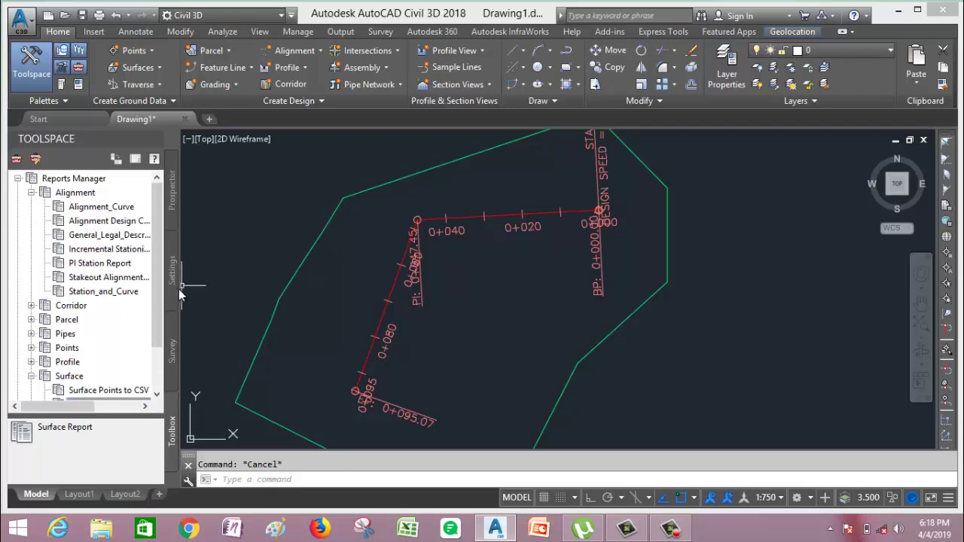
{"action": "left_click_drag", "start_coordinate": [185, 288], "coordinate": [222, 288]}
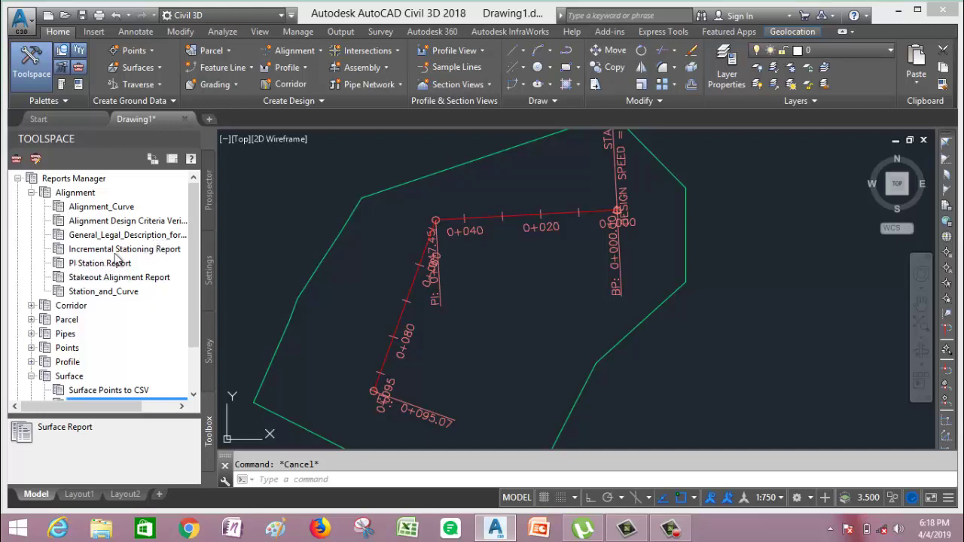
- Execute the Alignment_Curve report for all listed objects and save it as "CivilReport.xls- ALIGNMENT CURVE" in the all report folder
{"action": "right_click", "coordinate": [95, 209]}
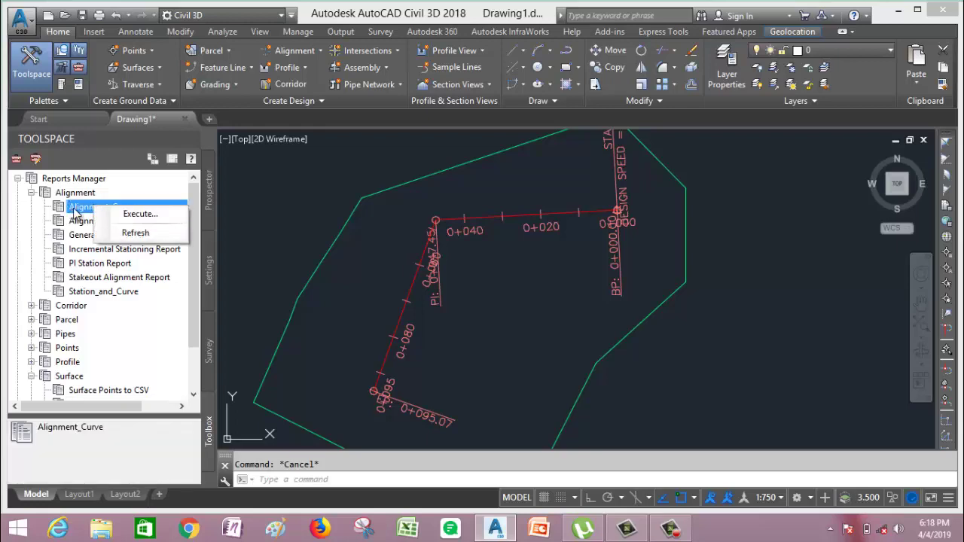
{"action": "left_click", "coordinate": [139, 215]}
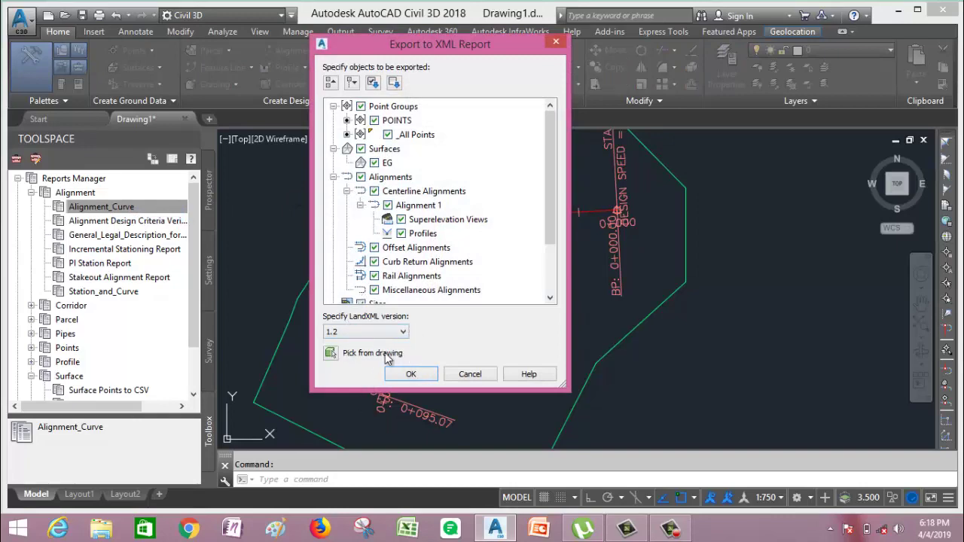
{"action": "left_click_drag", "start_coordinate": [426, 48], "coordinate": [382, 33]}
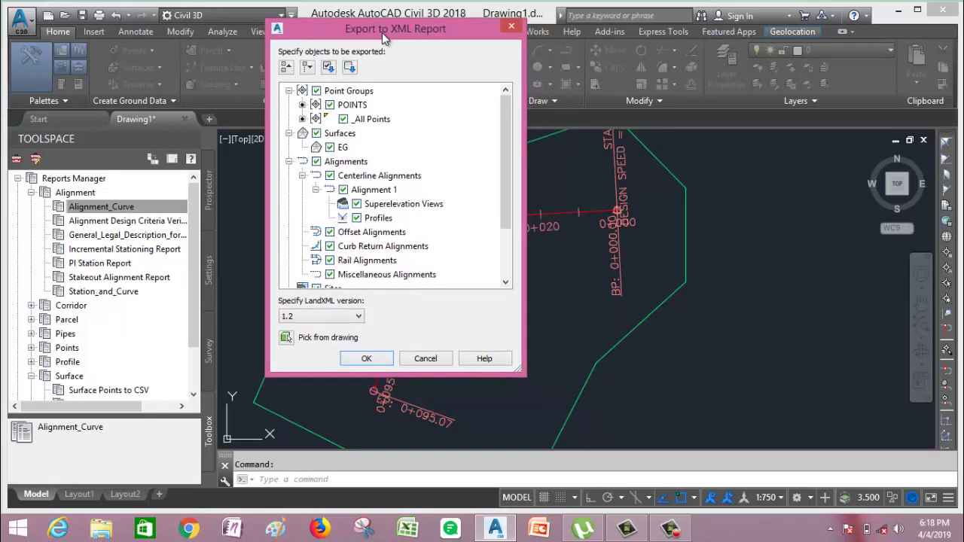
{"action": "left_click", "coordinate": [366, 360]}
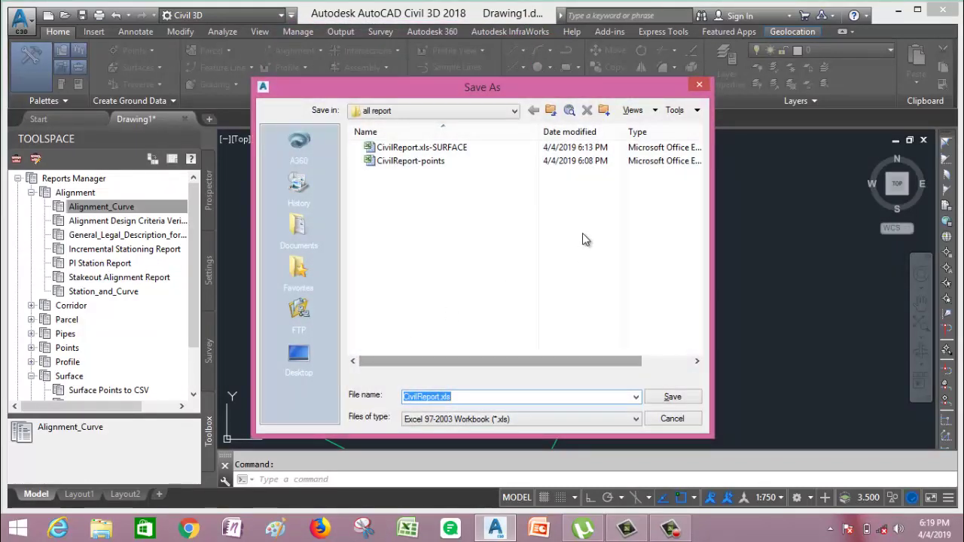
{"action": "left_click", "coordinate": [470, 396]}
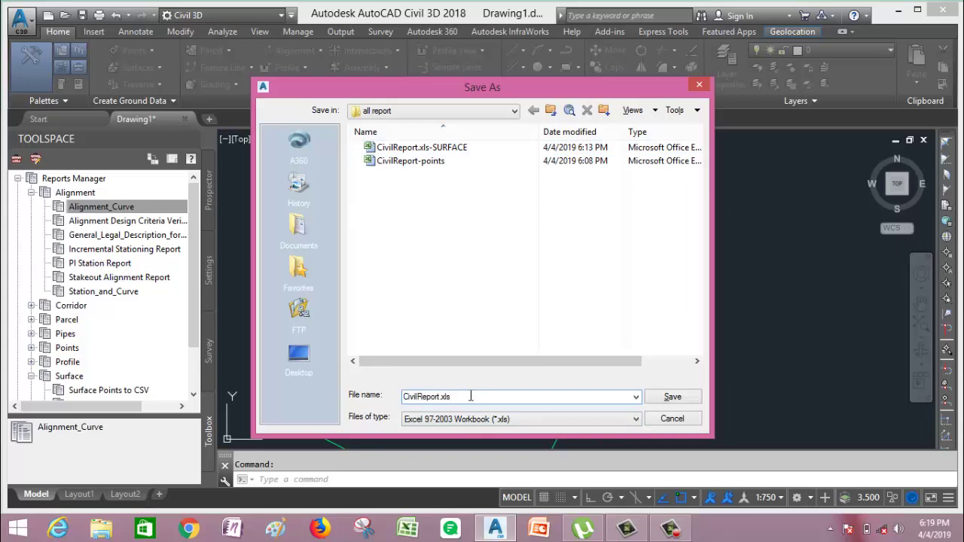
{"action": "type", "text": "- ALIGNMENT CURVE"}
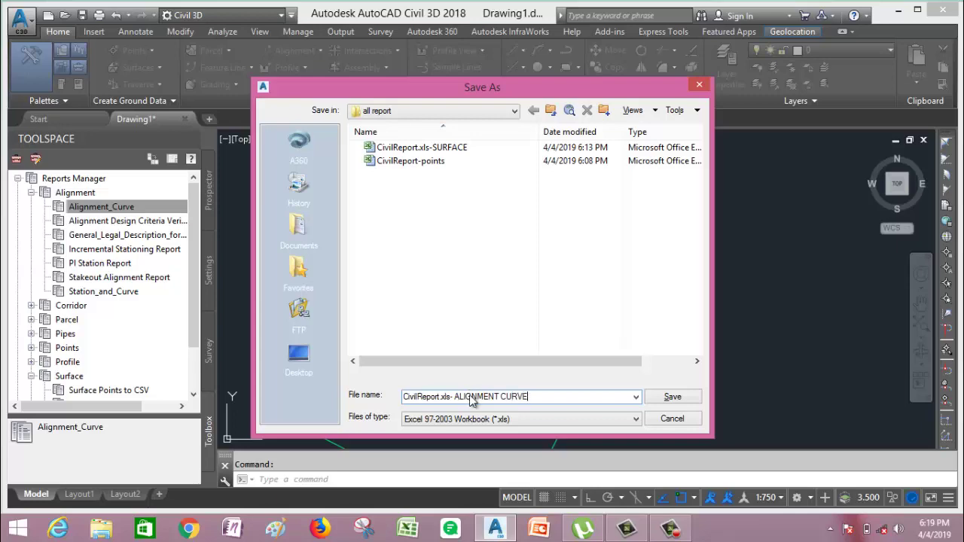
{"action": "left_click", "coordinate": [672, 396]}
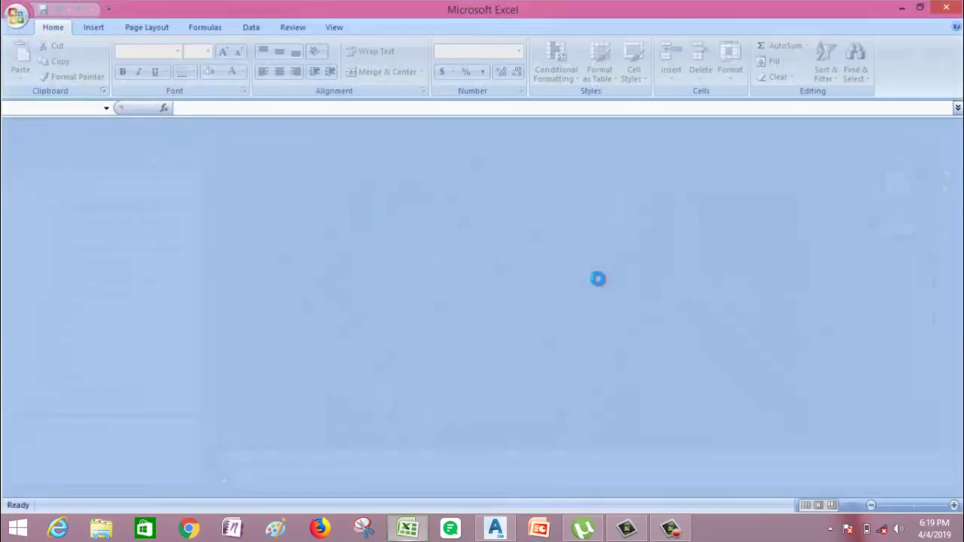
- Delete the company header rows 1 to 9 from the alignment curve report in Excel
{"action": "scroll", "coordinate": [268, 293], "scroll_direction": "down", "scroll_amount": 5}
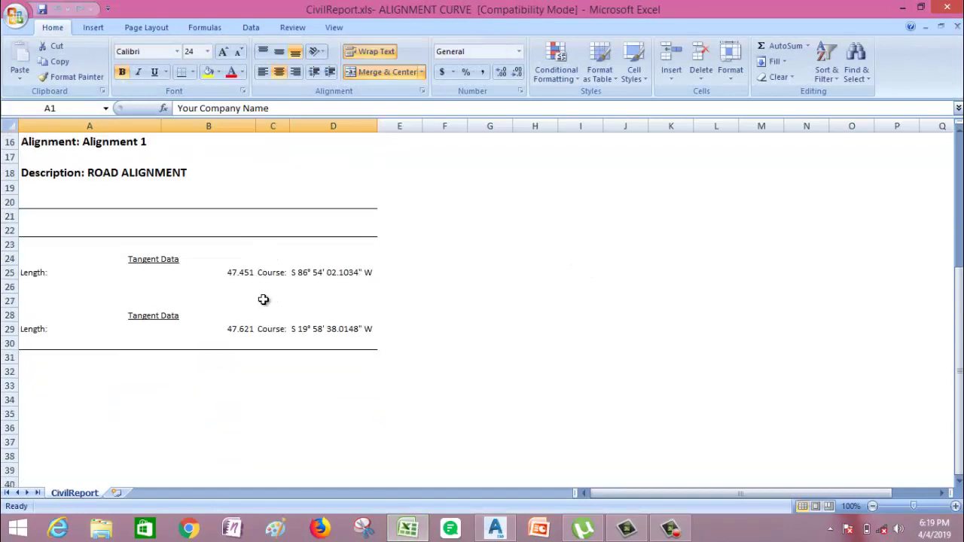
{"action": "scroll", "coordinate": [267, 298], "scroll_direction": "up", "scroll_amount": 5}
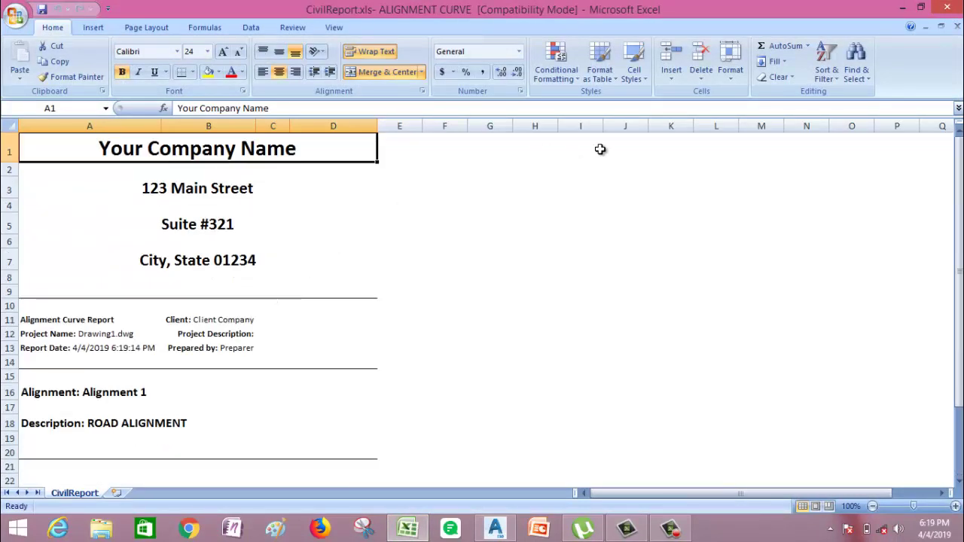
{"action": "scroll", "coordinate": [486, 241], "scroll_direction": "down", "scroll_amount": 3}
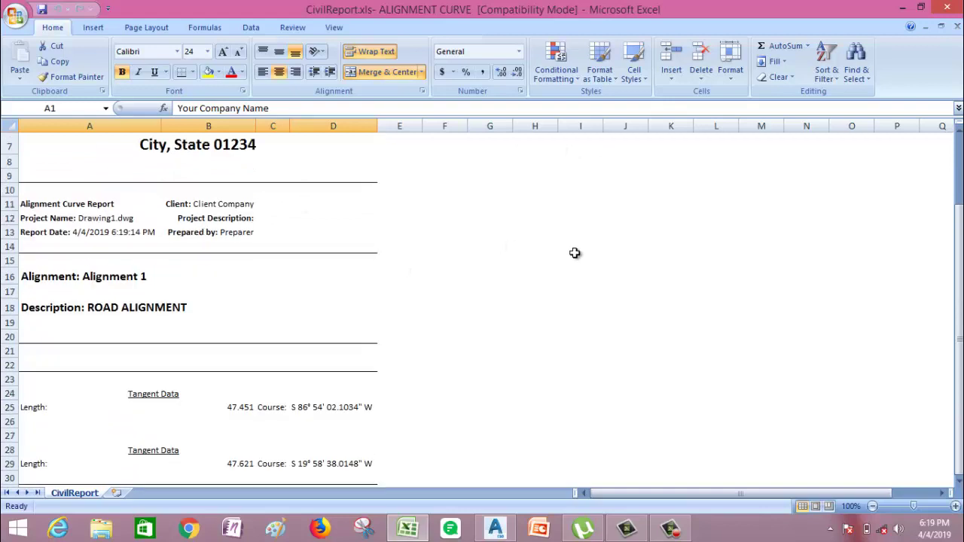
{"action": "scroll", "coordinate": [574, 251], "scroll_direction": "up", "scroll_amount": 3}
{"action": "left_click_drag", "start_coordinate": [8, 152], "coordinate": [11, 294]}
{"action": "left_click", "coordinate": [702, 57]}
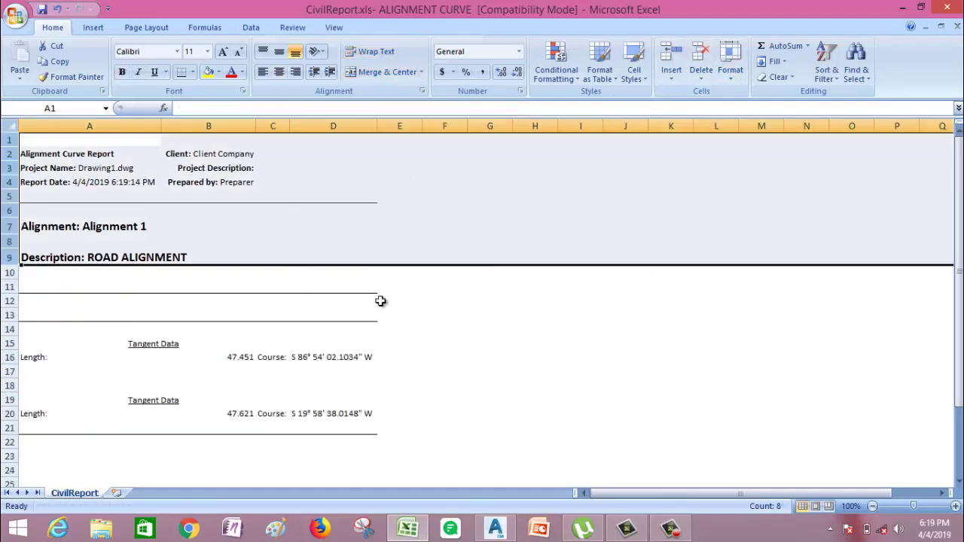
{"action": "left_click", "coordinate": [586, 332]}
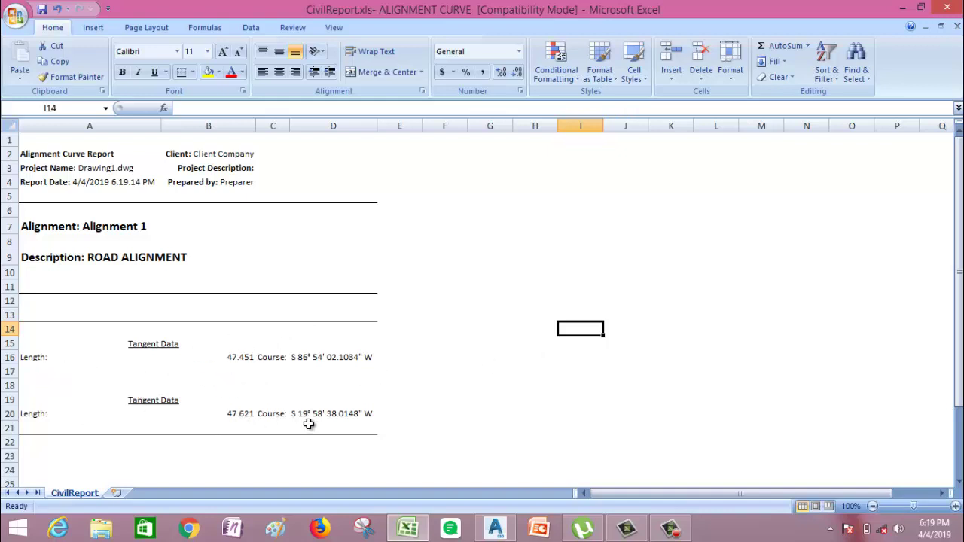
- Review the tangent lengths and courses in the report, and close the workbook without saving changes
{"action": "scroll", "coordinate": [261, 379], "scroll_direction": "down", "scroll_amount": 3}
{"action": "scroll", "coordinate": [275, 297], "scroll_direction": "up", "scroll_amount": 3}
{"action": "left_click", "coordinate": [947, 7]}
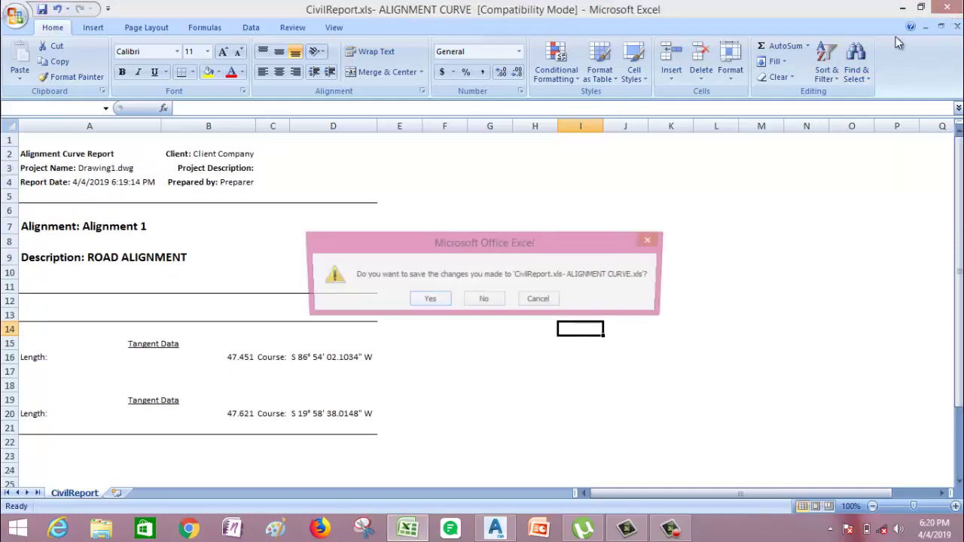
{"action": "left_click", "coordinate": [486, 302]}
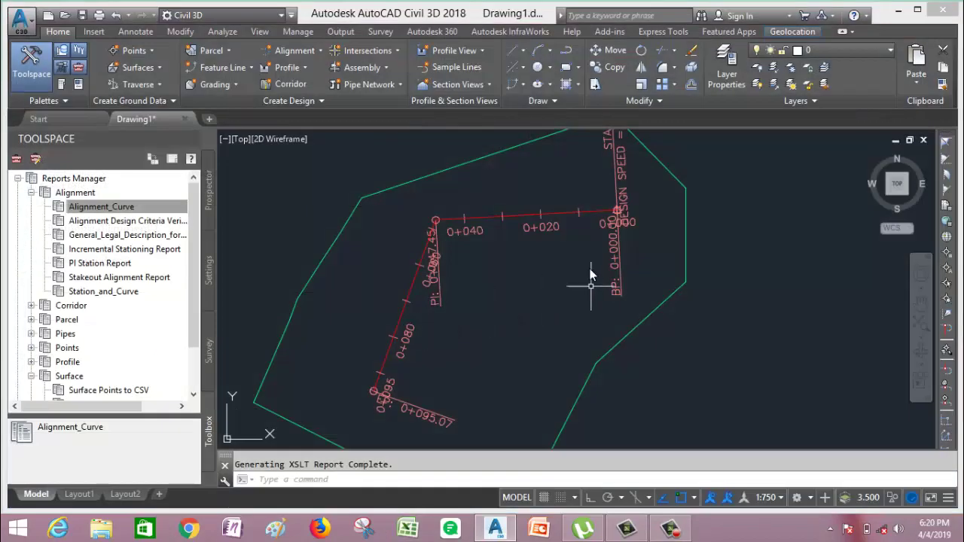
{"action": "scroll", "coordinate": [561, 267], "scroll_direction": "down", "scroll_amount": 2}
{"action": "scroll", "coordinate": [537, 267], "scroll_direction": "up", "scroll_amount": 4}
{"action": "scroll", "coordinate": [516, 297], "scroll_direction": "up", "scroll_amount": 2}
{"action": "scroll", "coordinate": [512, 288], "scroll_direction": "down", "scroll_amount": 2}
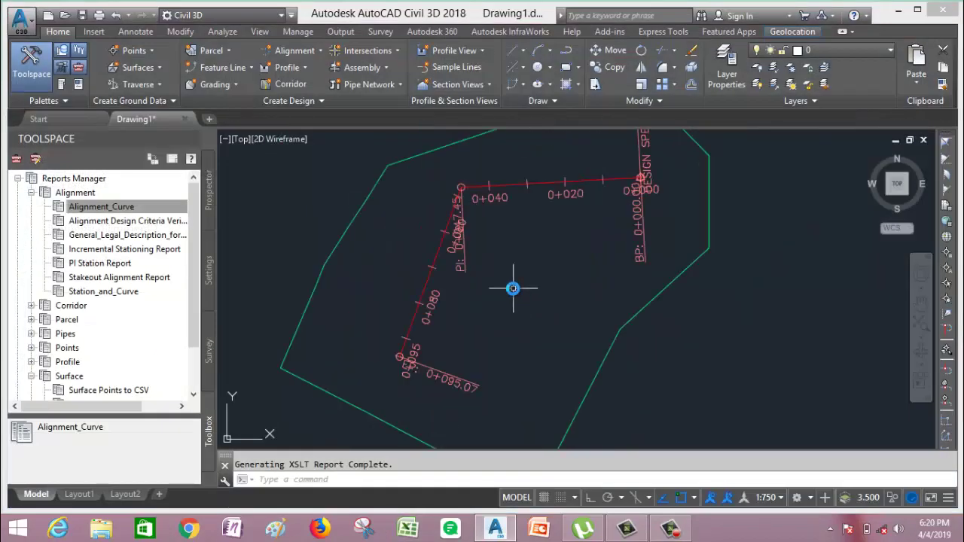
{"action": "key", "text": "Escape"}
{"action": "mouse_move", "coordinate": [511, 289]}
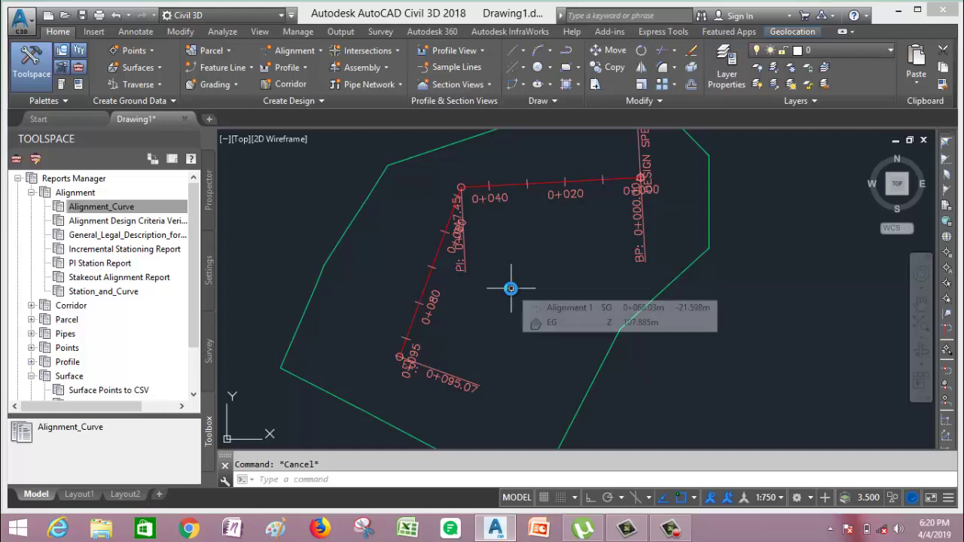